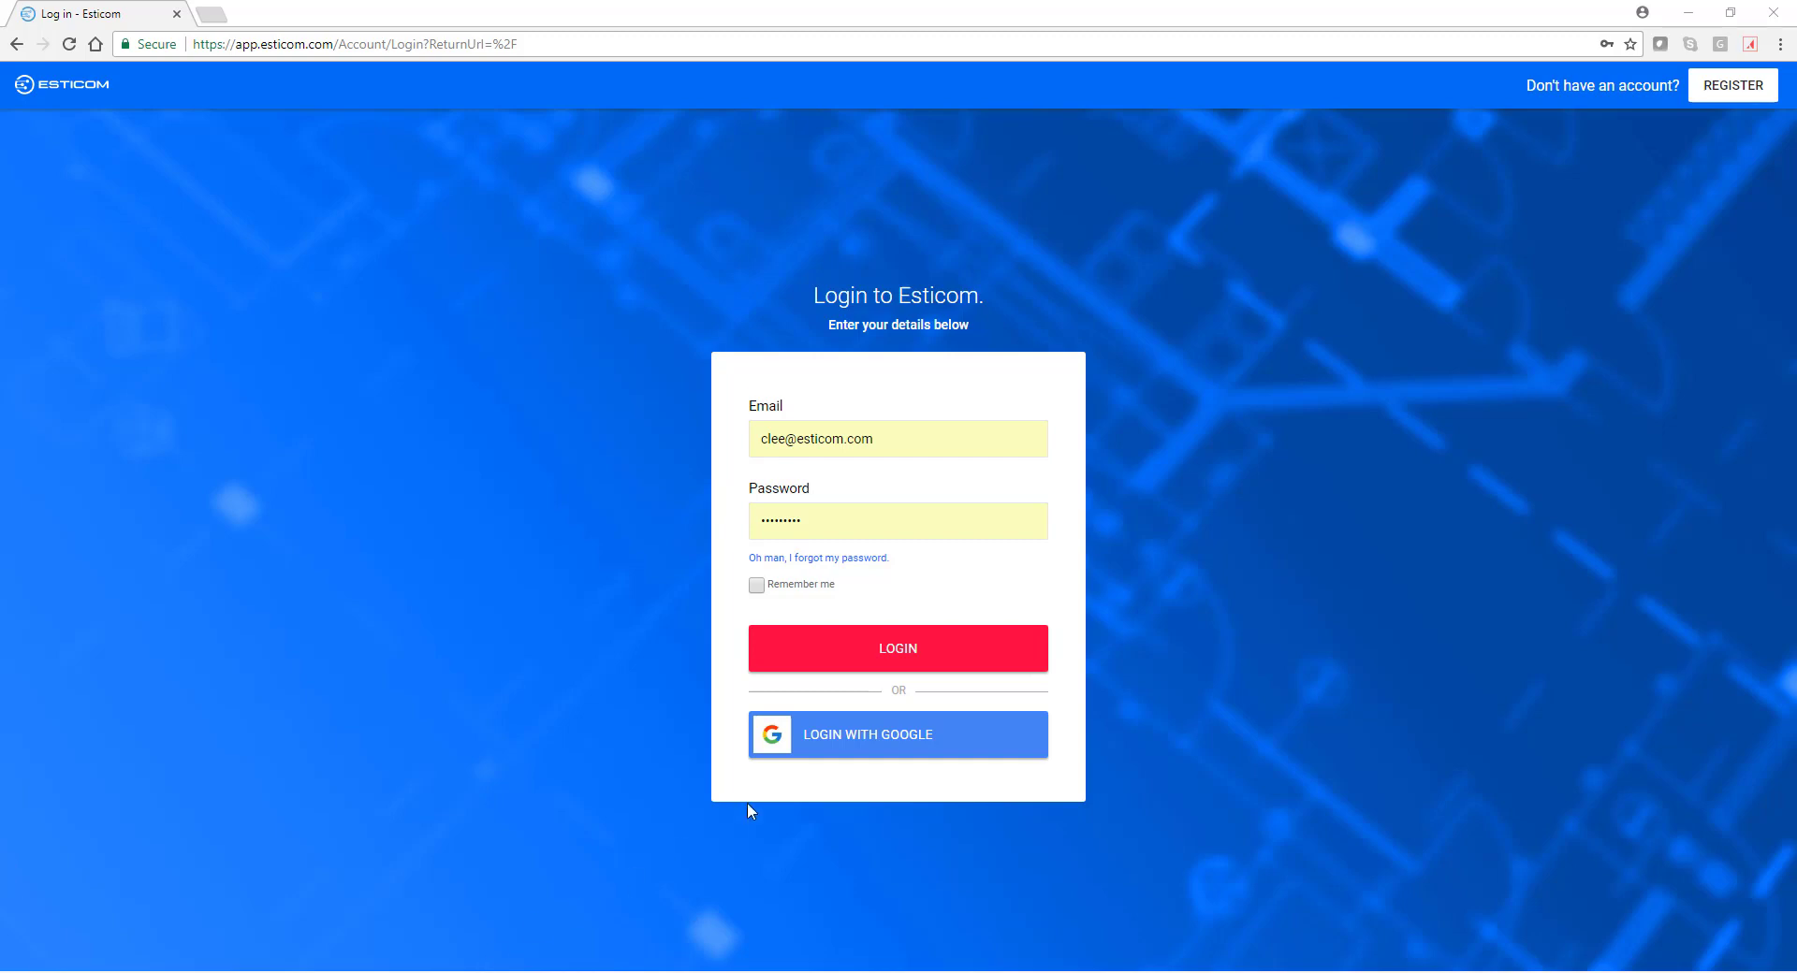
Step: Log in and create a project named "Commercial Electrical Project" with the description "Ground up construction of two story building"
{"action": "left_click", "coordinate": [912, 663]}
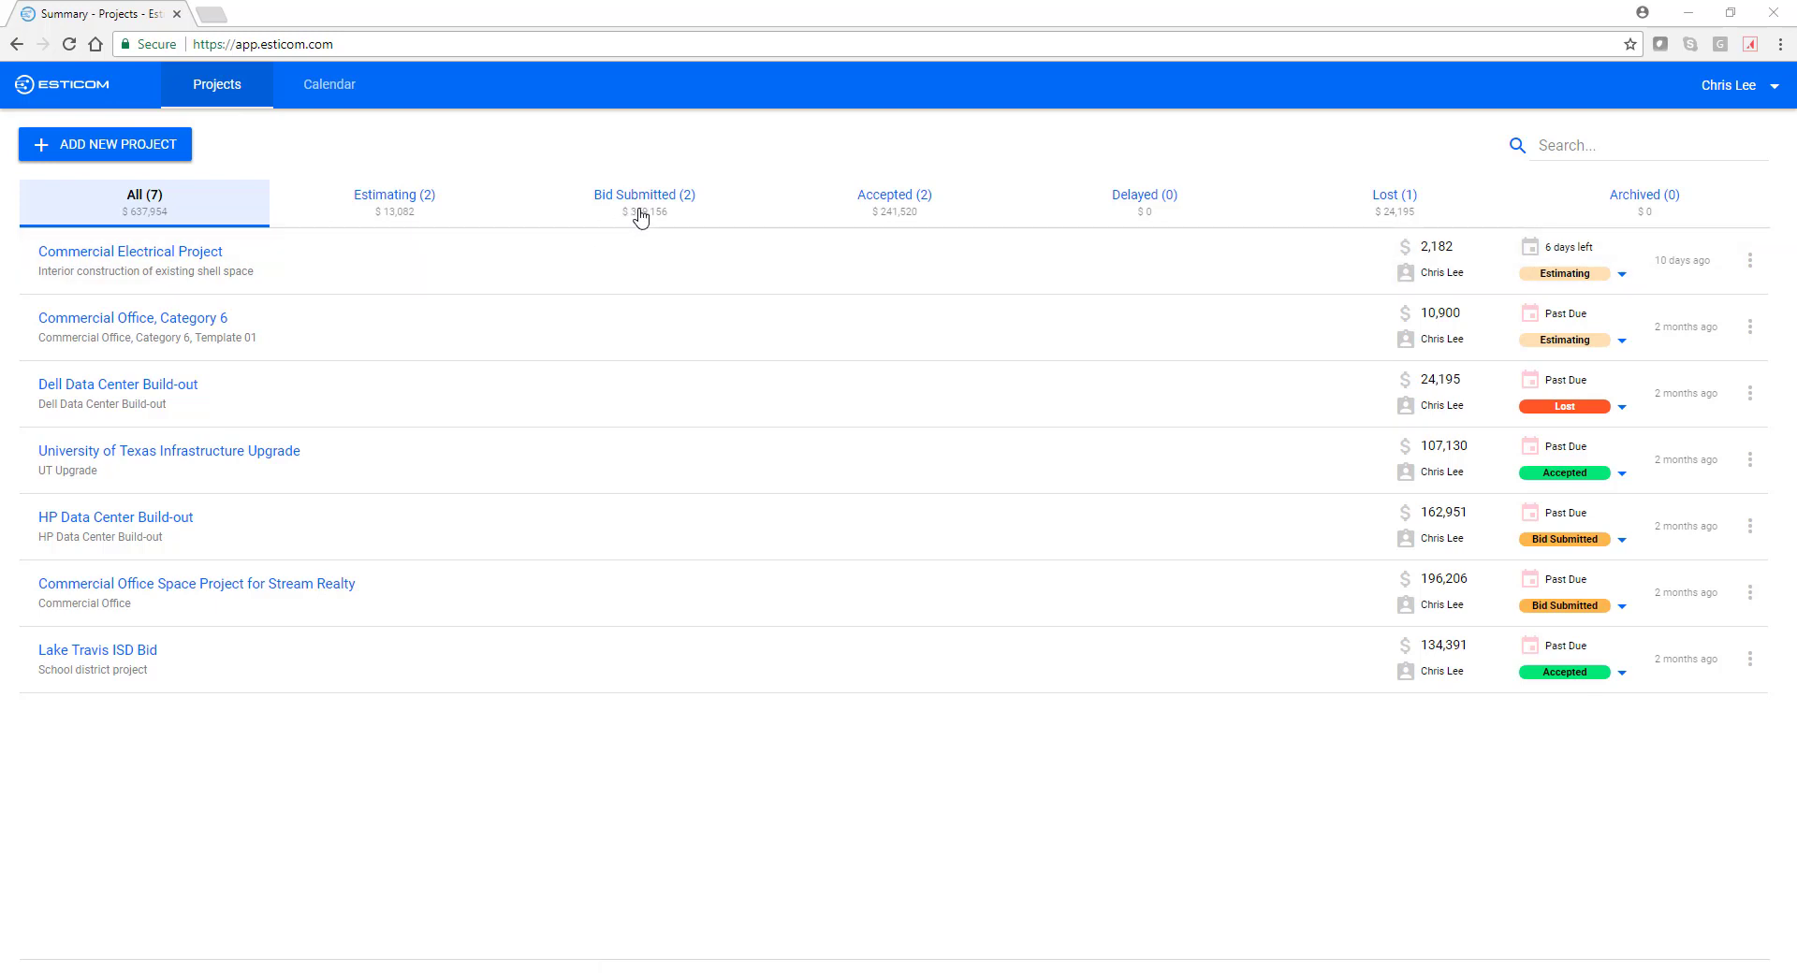
{"action": "left_click", "coordinate": [169, 149]}
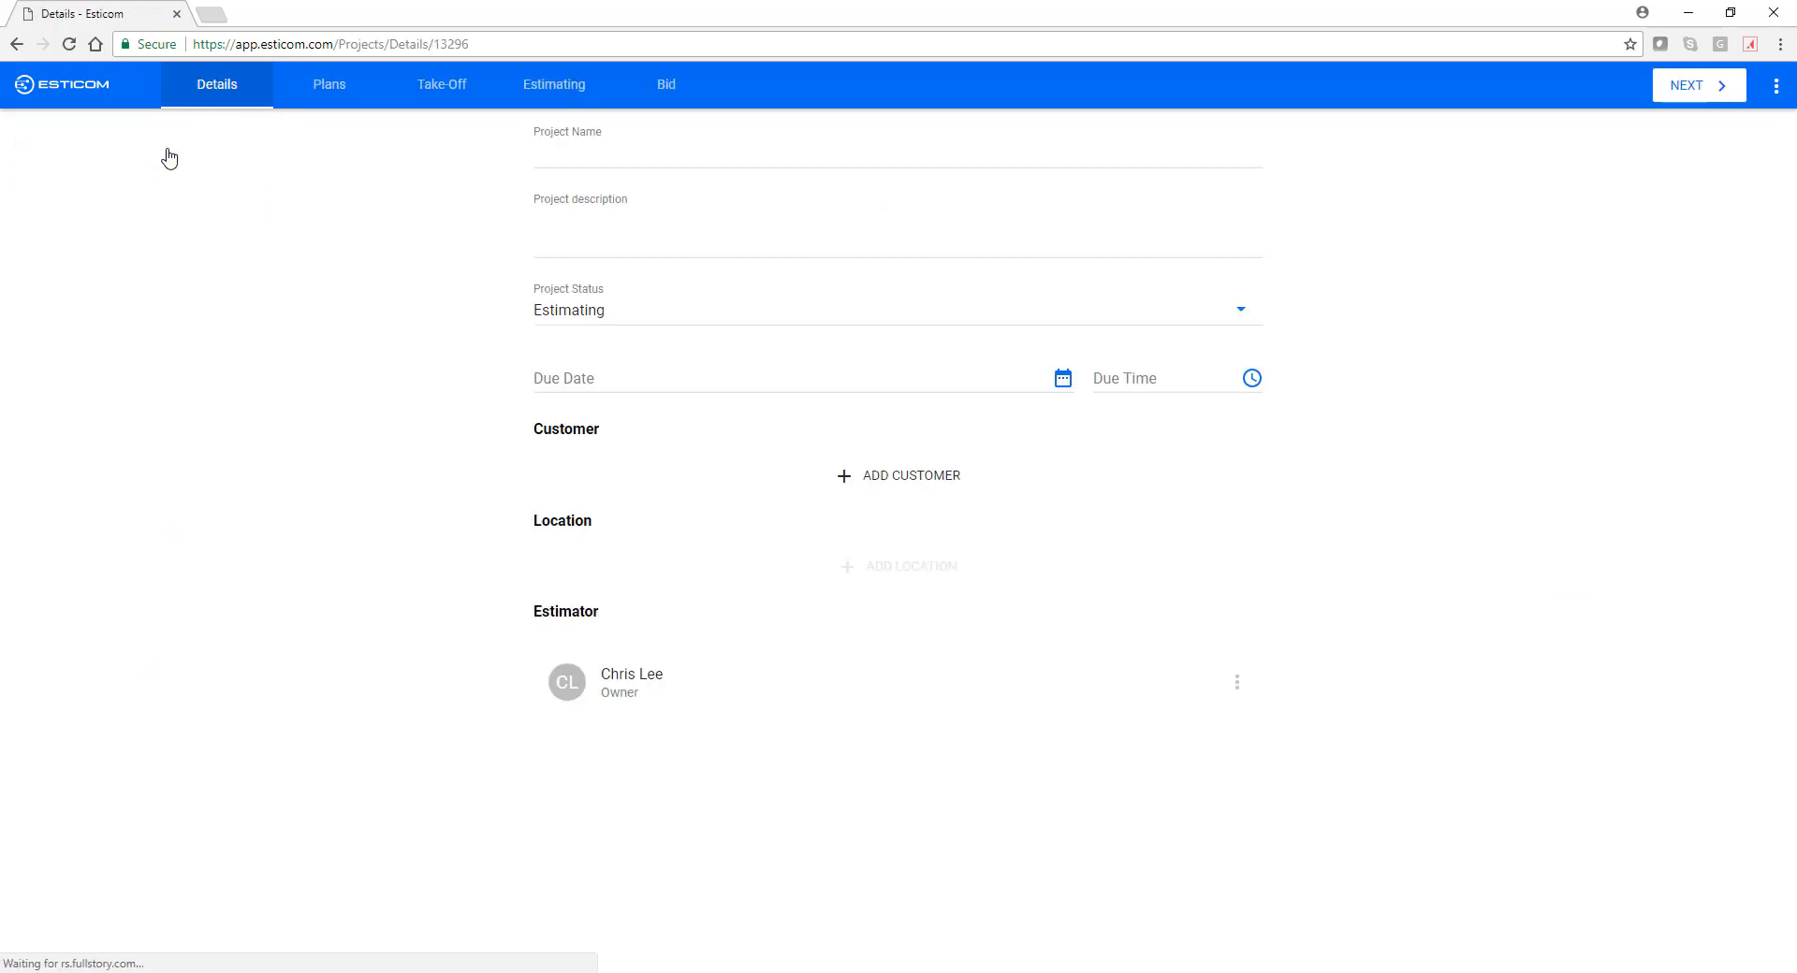
{"action": "type", "text": "Commercial Electrical "}
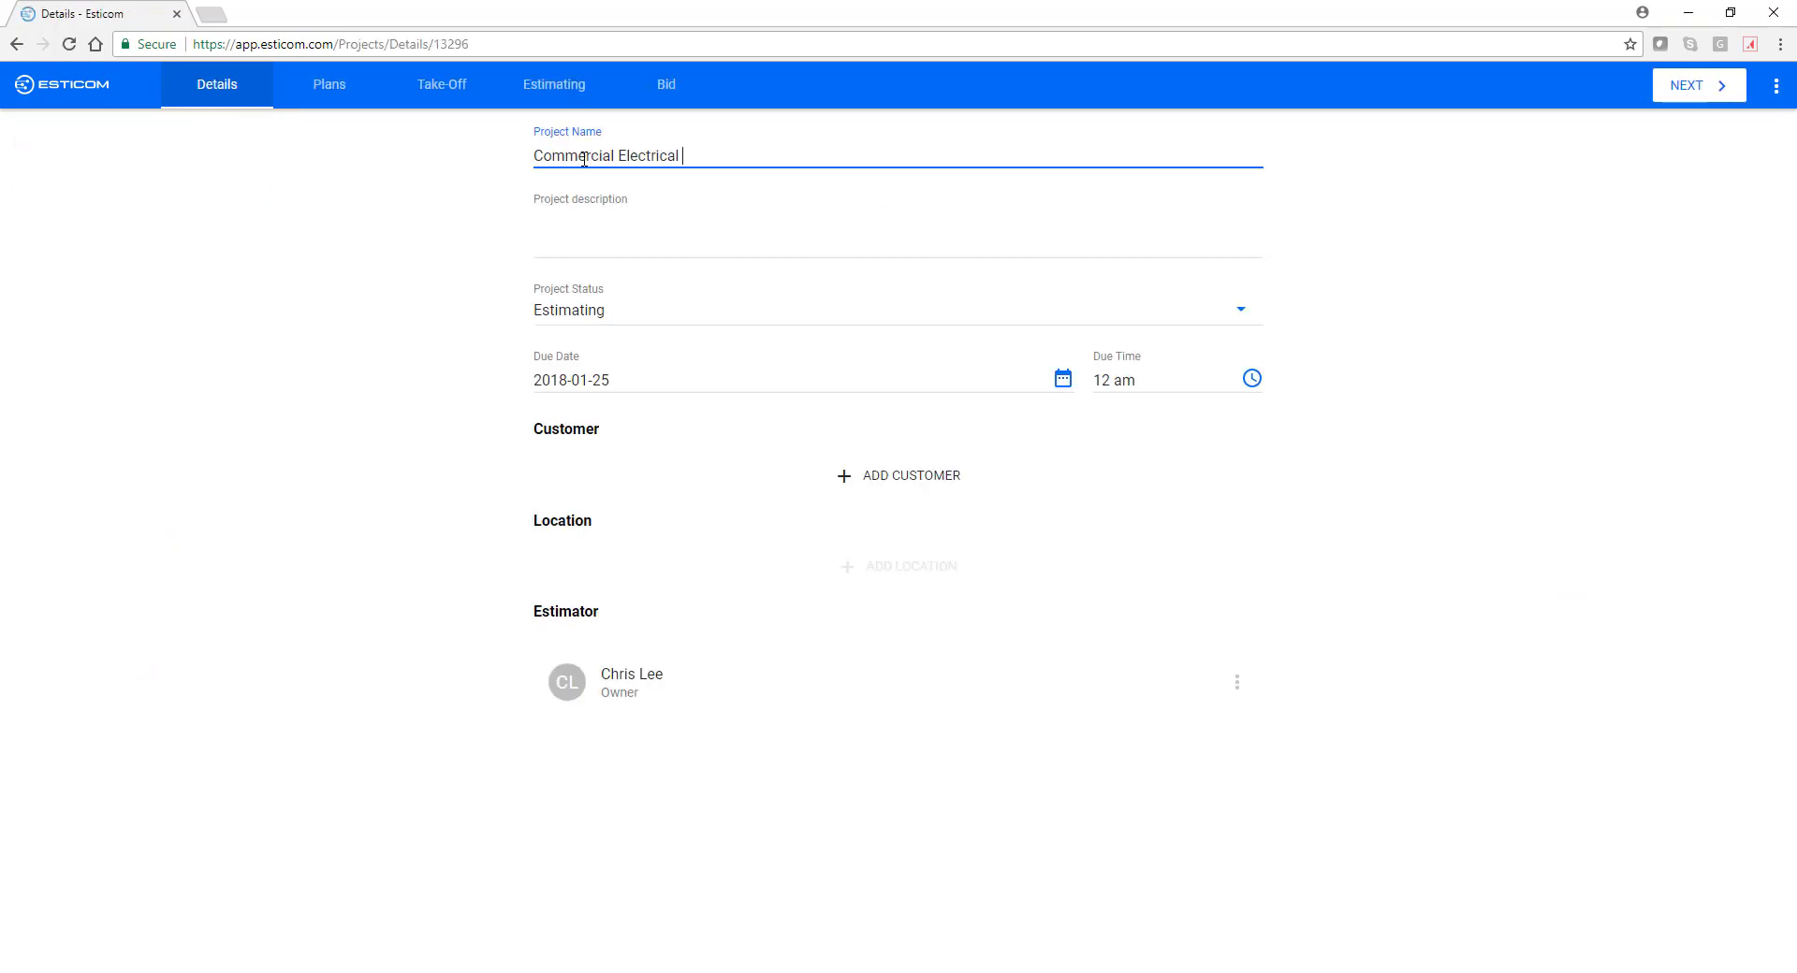
{"action": "type", "text": "Project"}
{"action": "key", "text": "Tab"}
{"action": "type", "text": "Ground up c"}
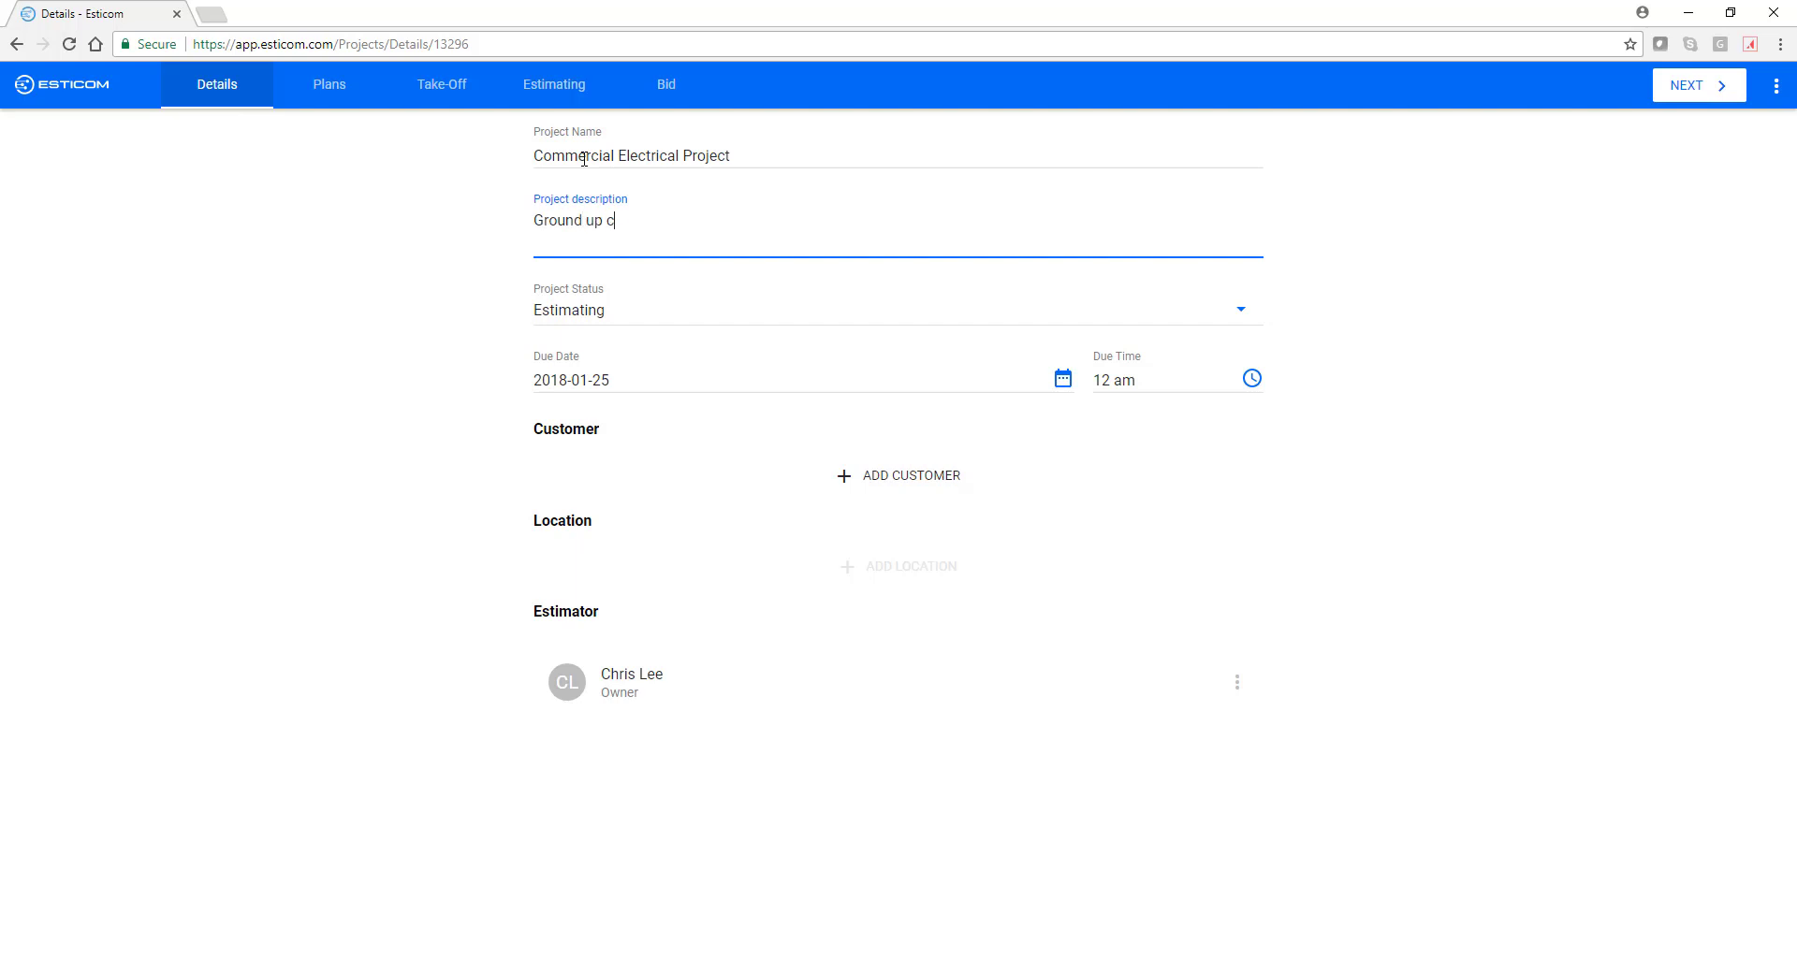
{"action": "type", "text": "onstruction of two story build"}
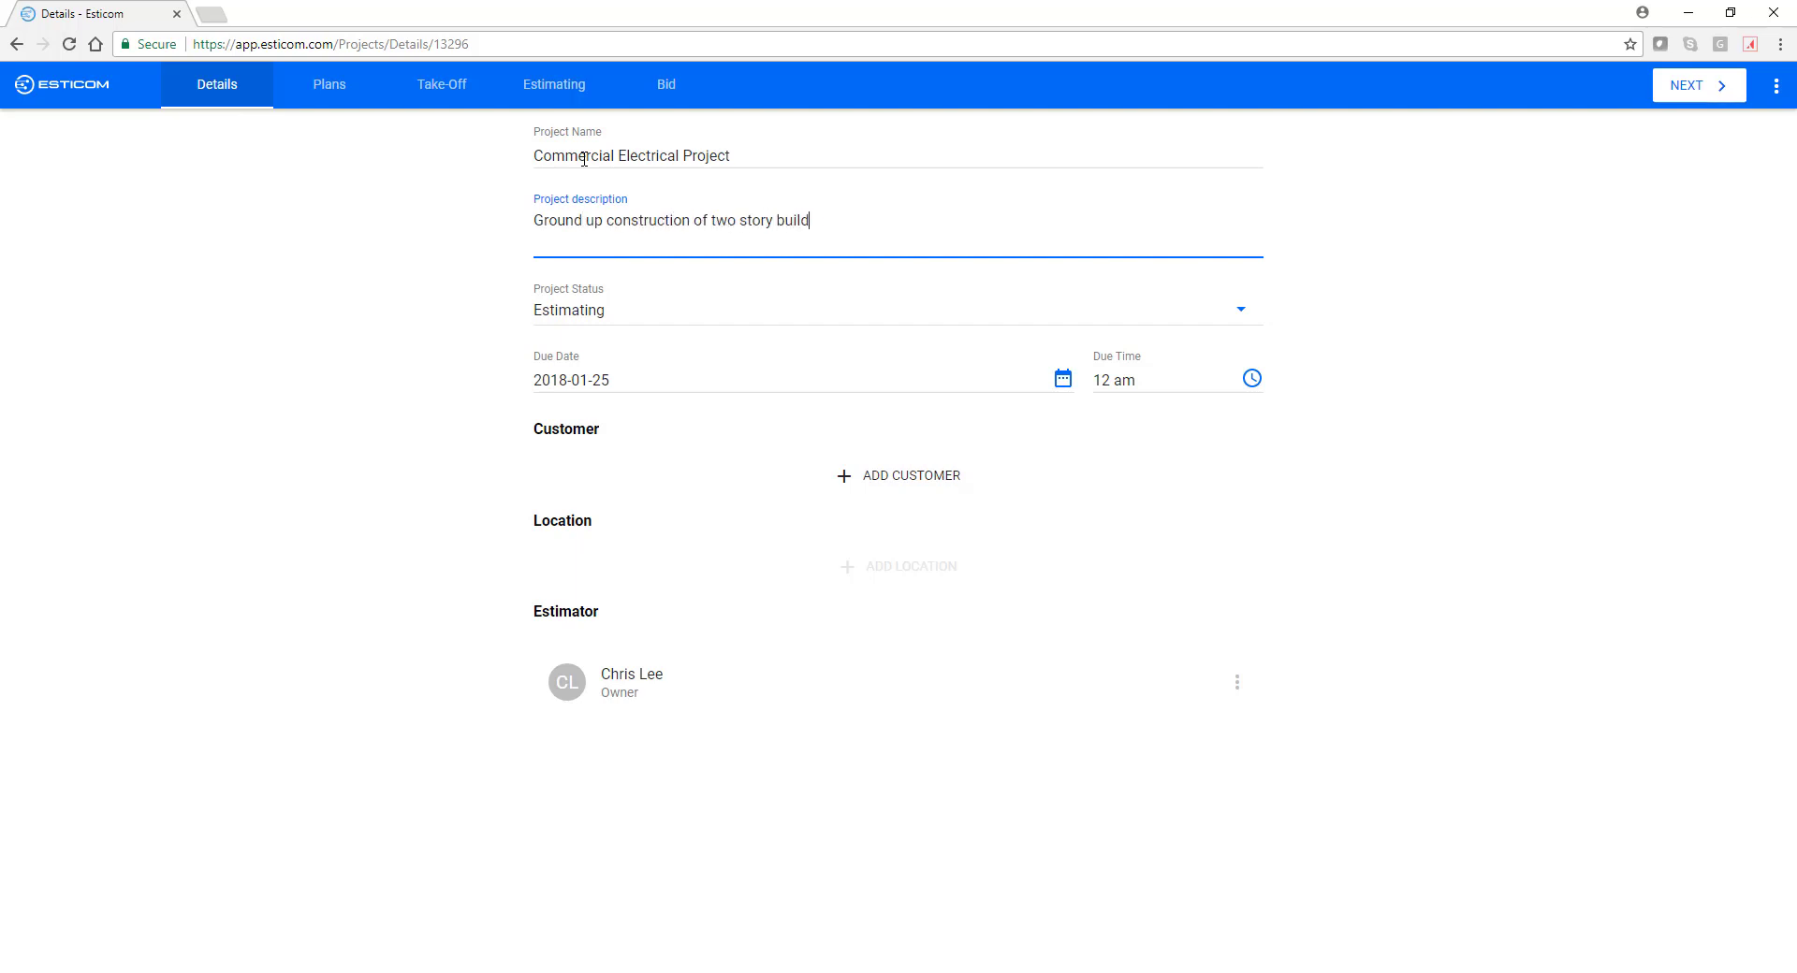
{"action": "type", "text": "ing"}
Step: Set the project's due date to 2018-01-31 and due time to 1 pm, and assign Enterprise Customer as the customer
{"action": "left_click", "coordinate": [599, 379]}
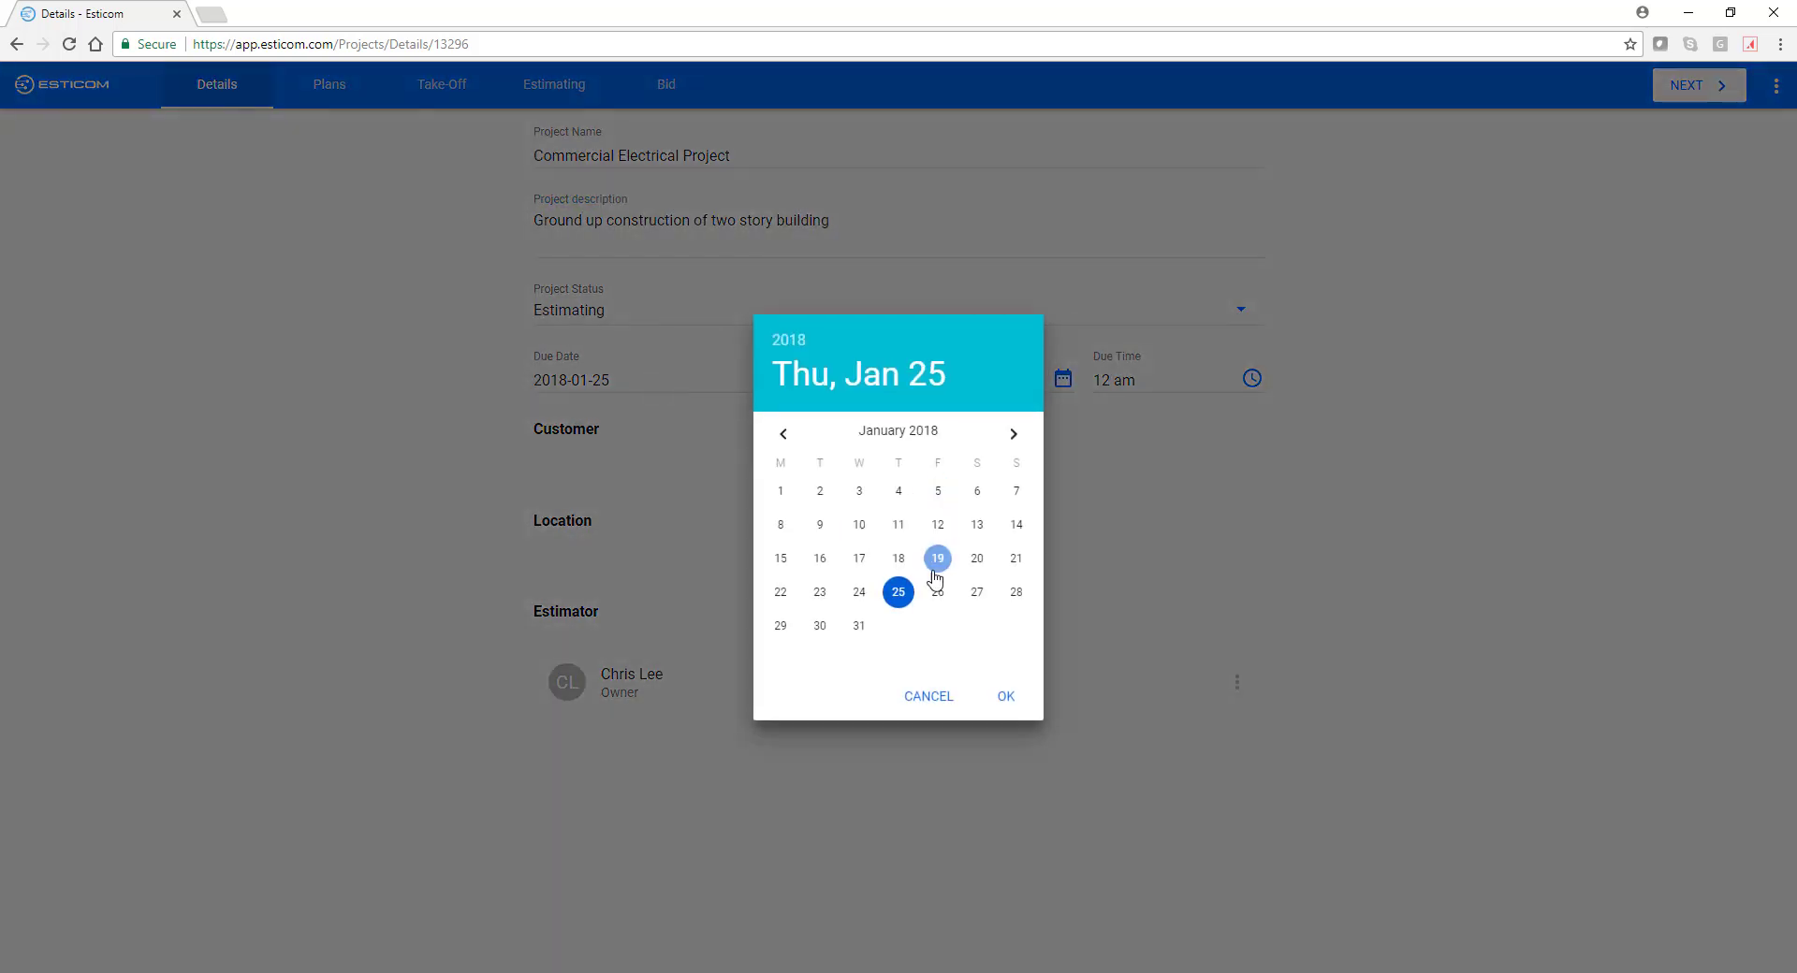
{"action": "left_click", "coordinate": [859, 625]}
{"action": "left_click", "coordinate": [1006, 696]}
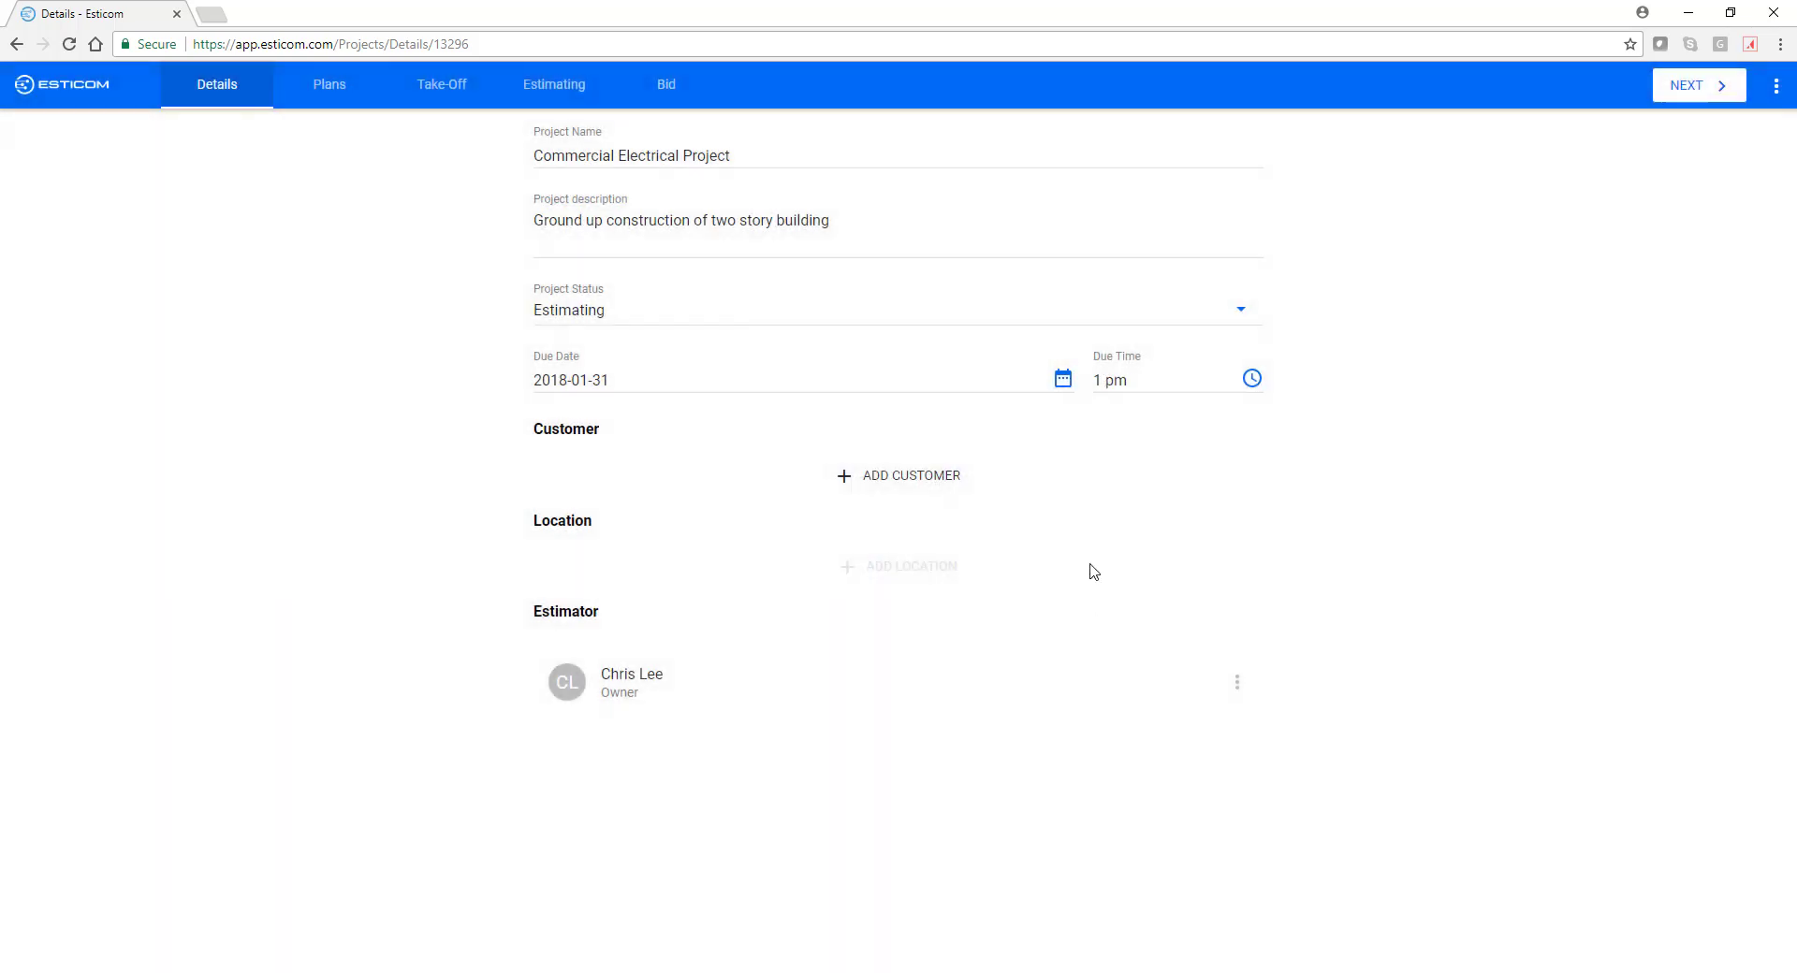
{"action": "left_click", "coordinate": [902, 479]}
{"action": "left_click", "coordinate": [995, 547]}
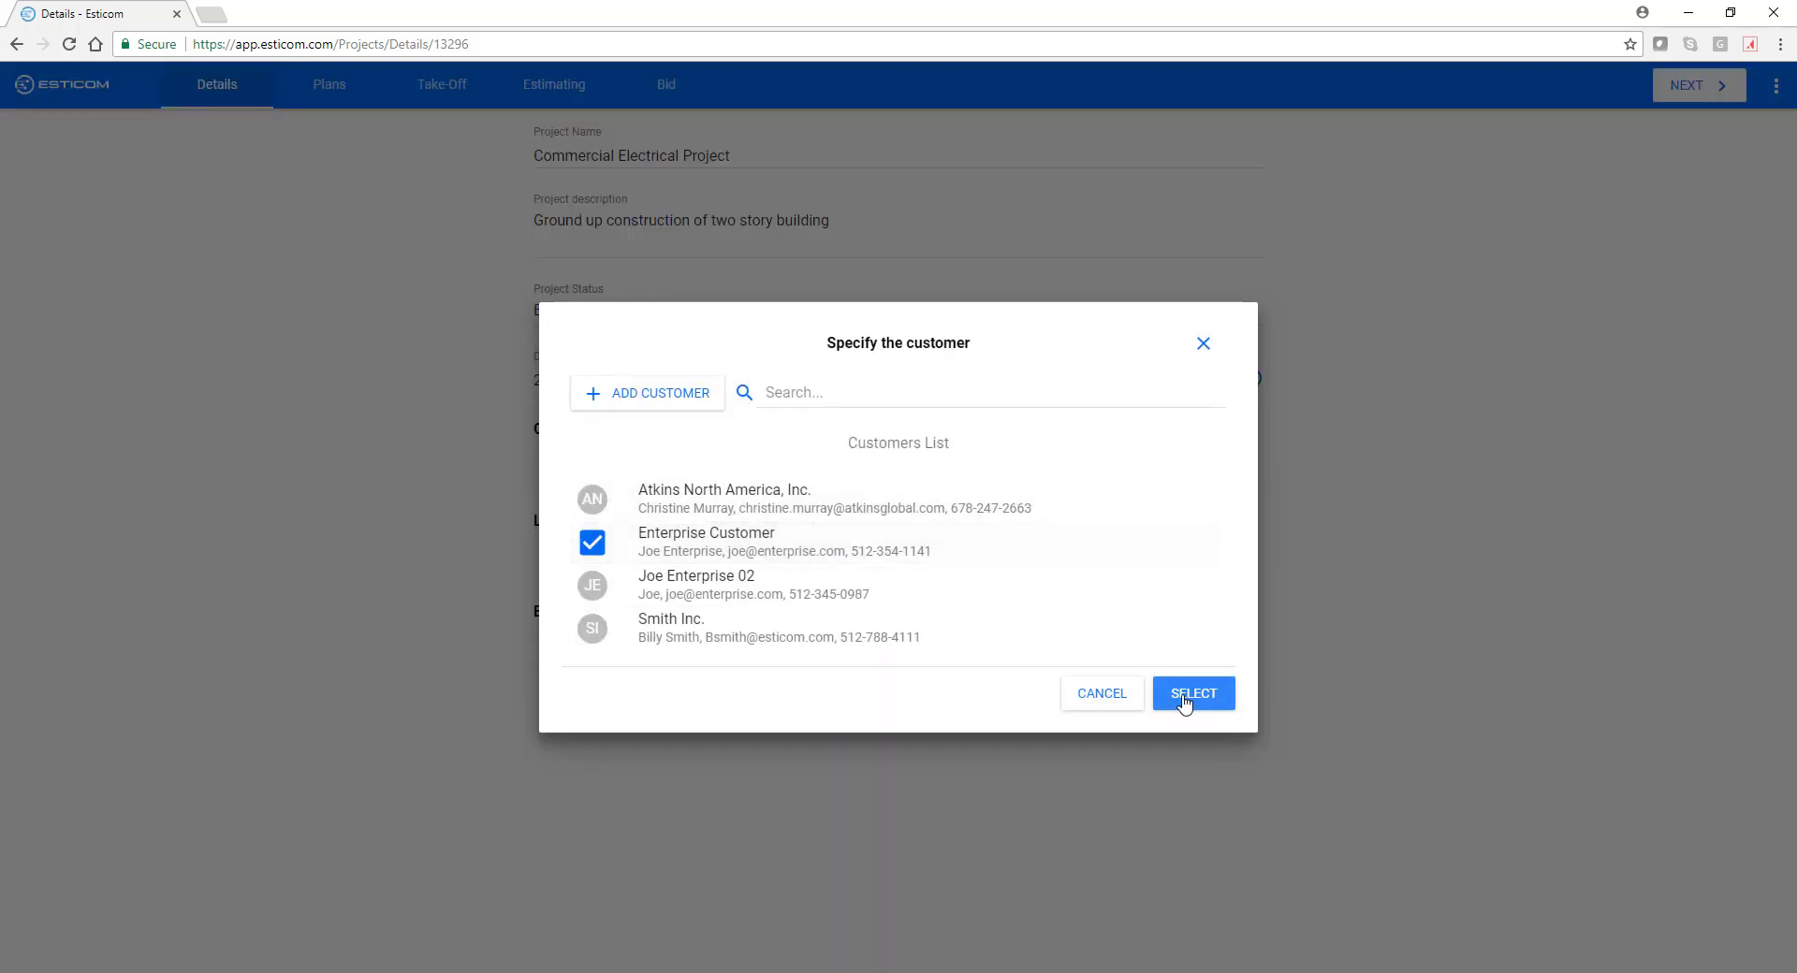
{"action": "left_click", "coordinate": [1184, 694]}
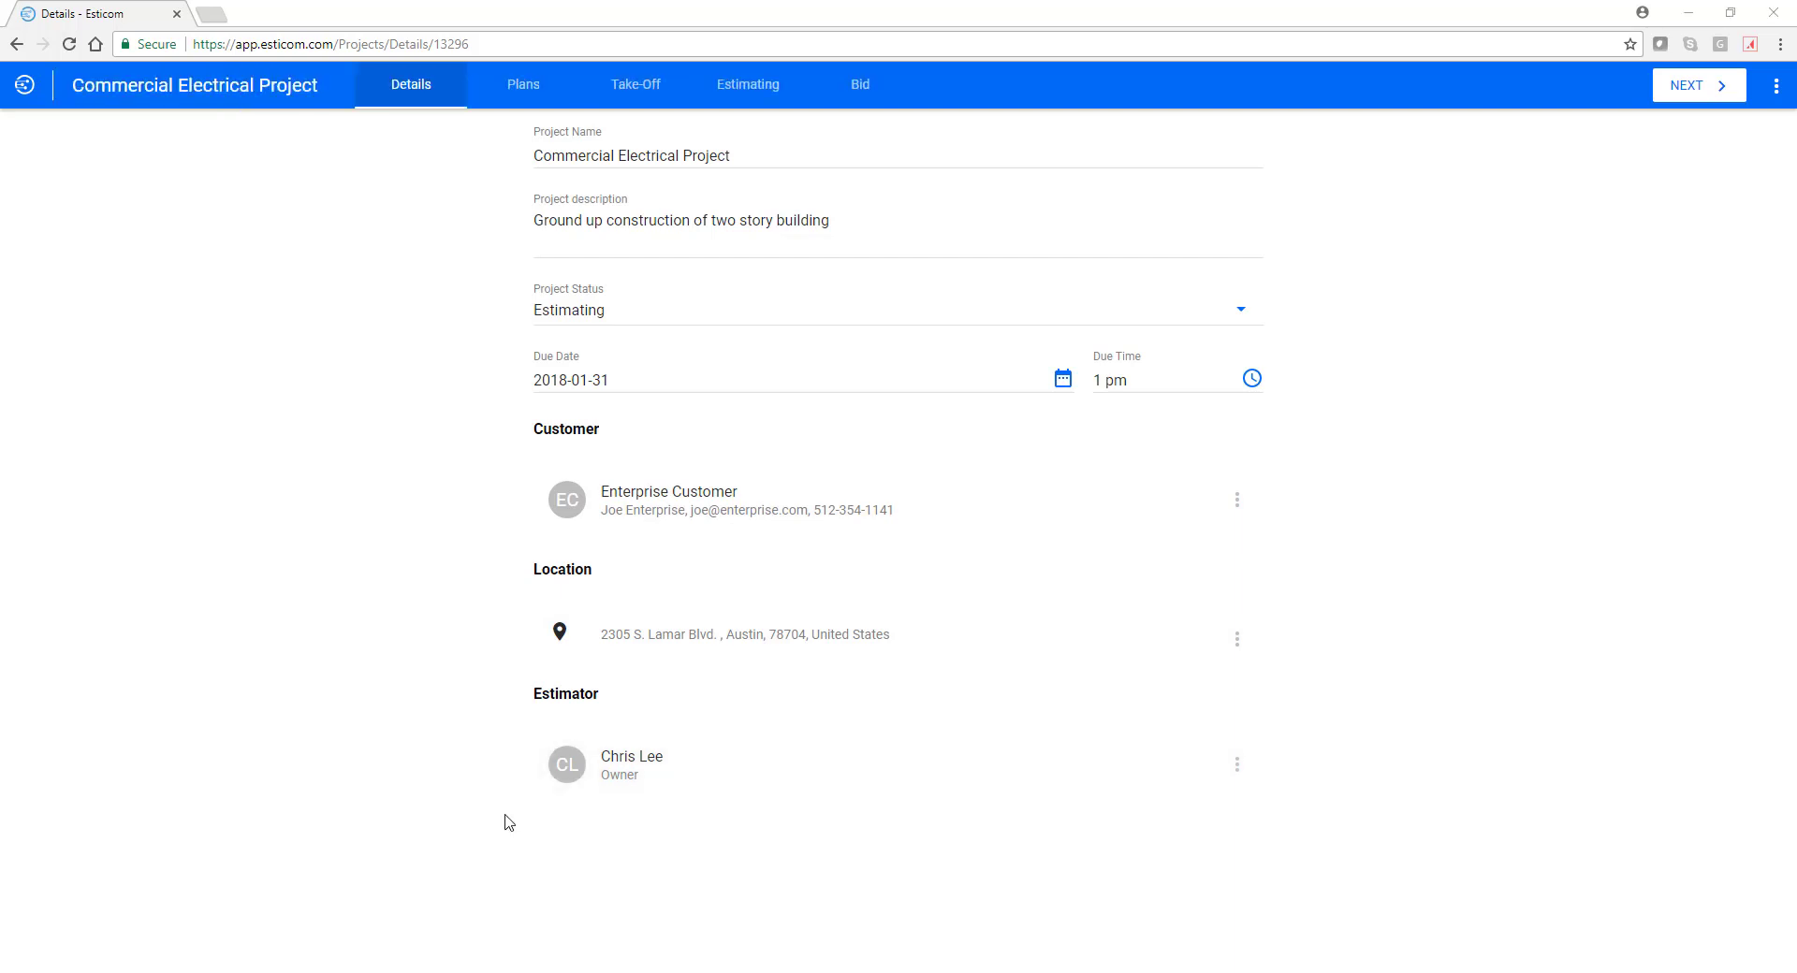
Step: Upload the "Sample Power and Lighting" PDF from the Sample Drawings folder as the project's plans
{"action": "left_click", "coordinate": [521, 93]}
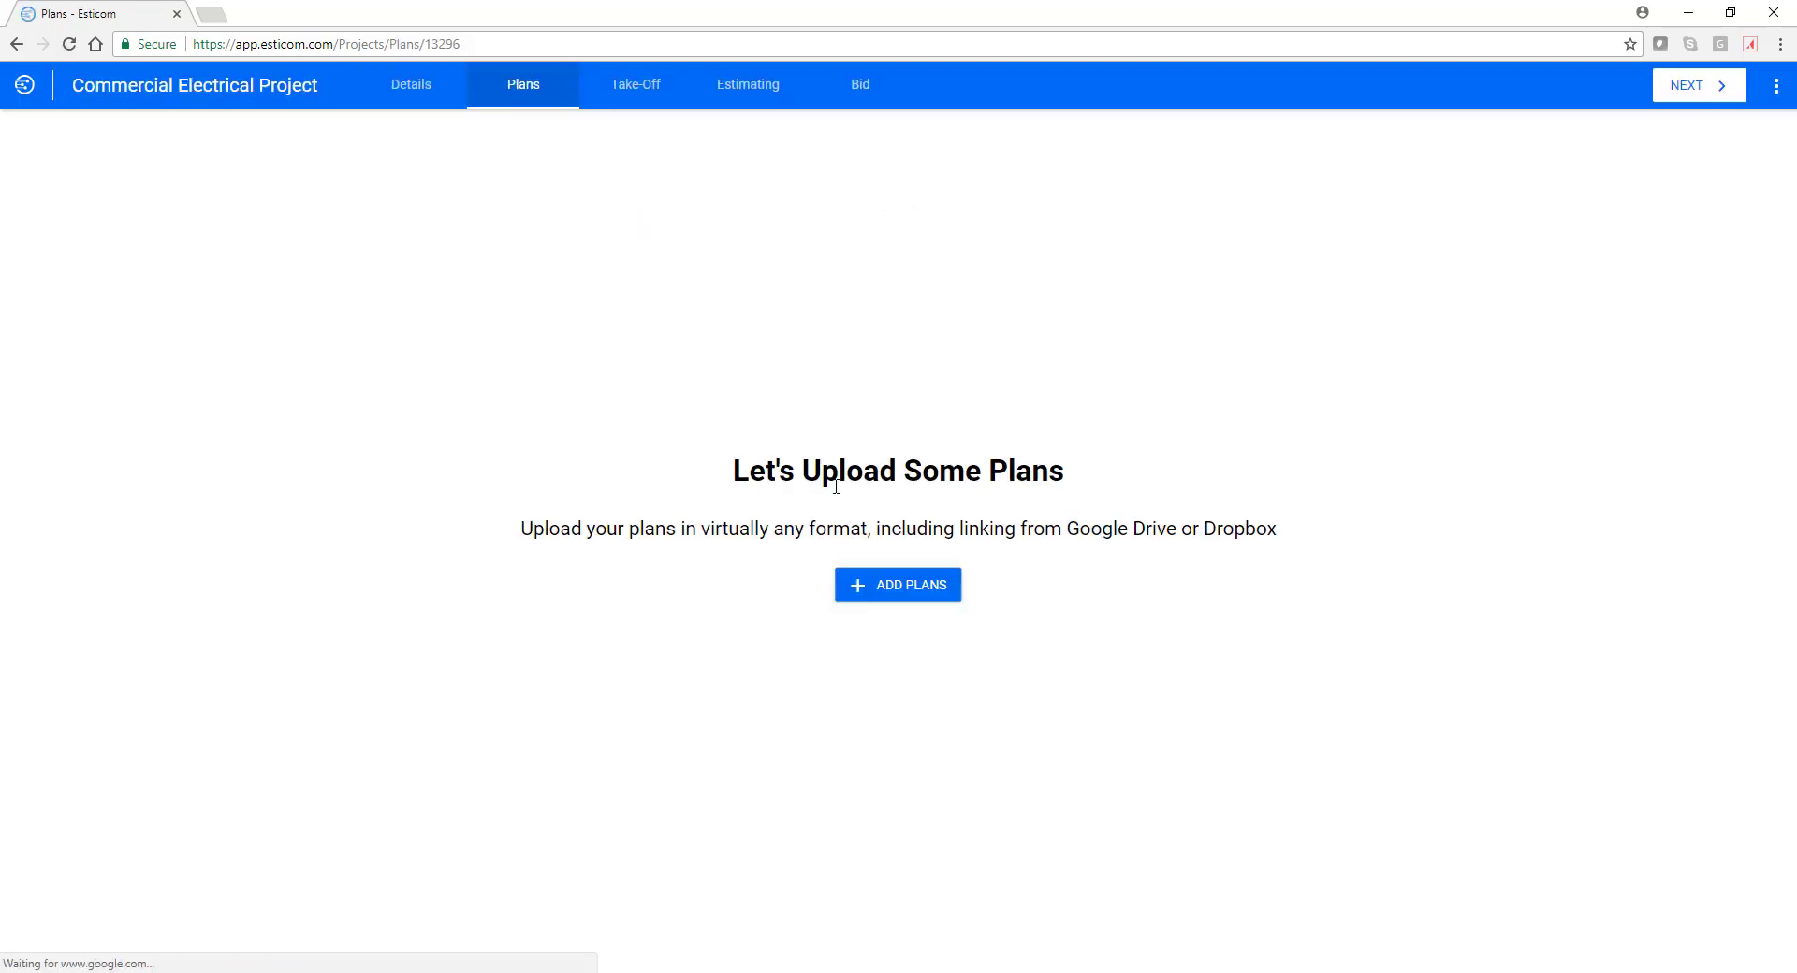
{"action": "left_click", "coordinate": [893, 587]}
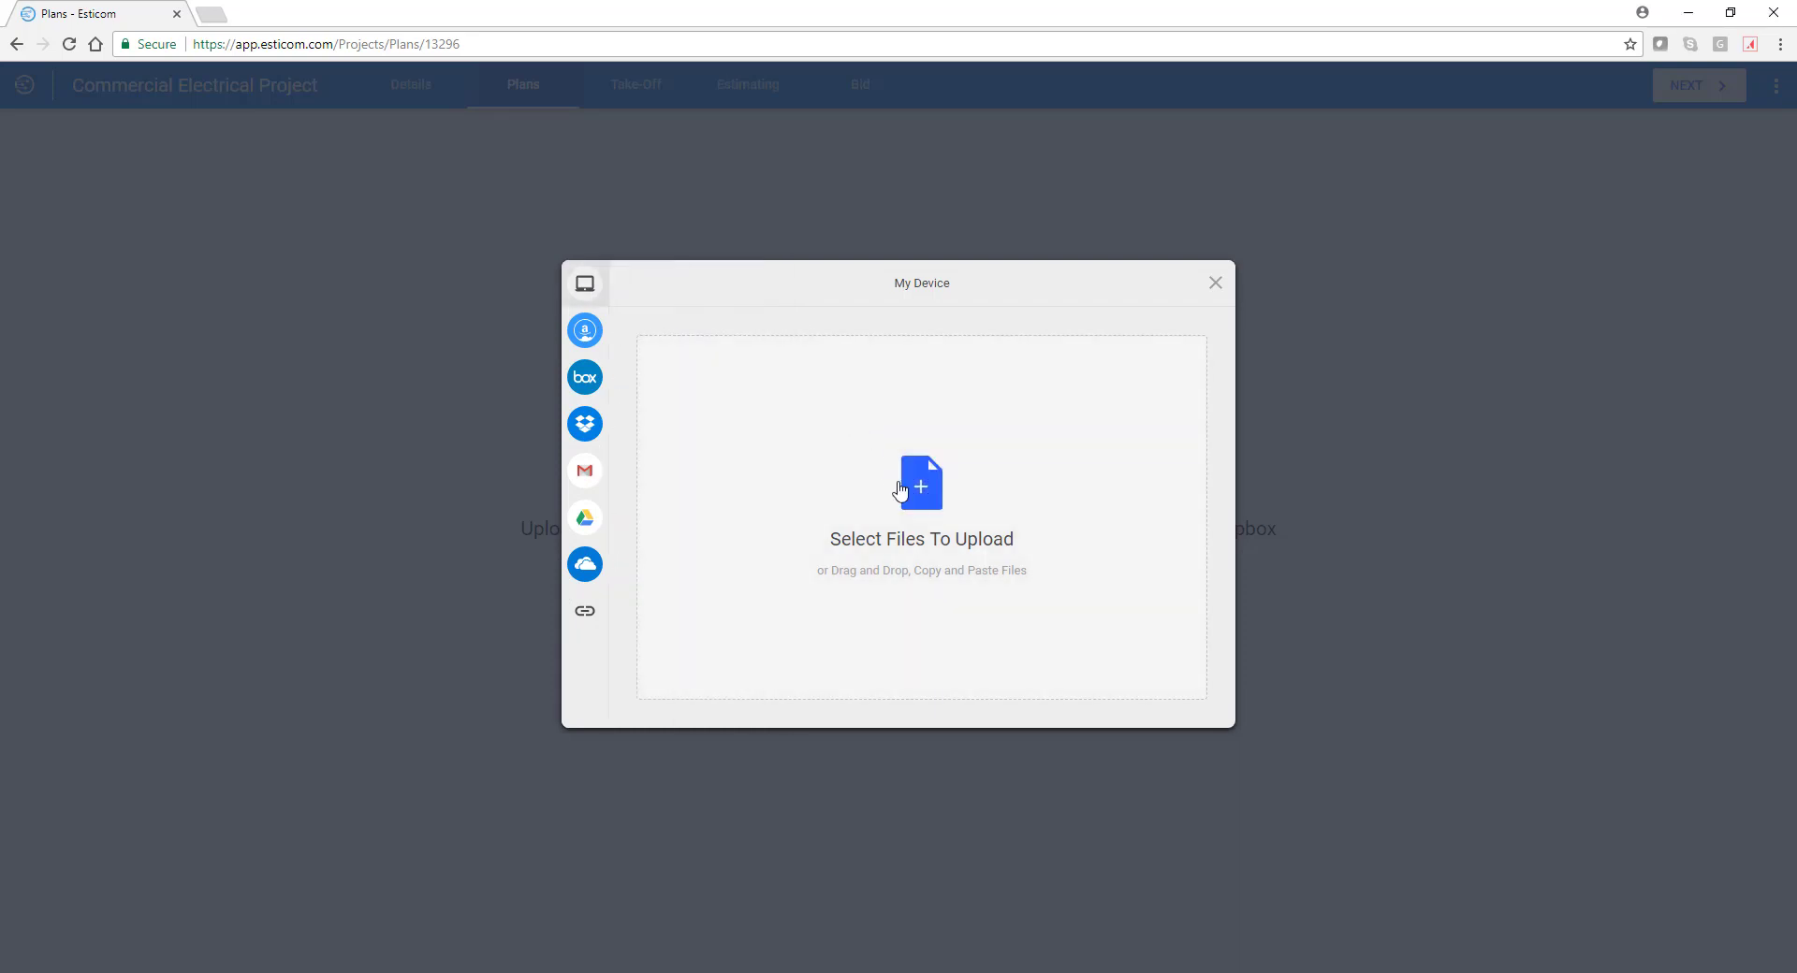
{"action": "left_click", "coordinate": [922, 510]}
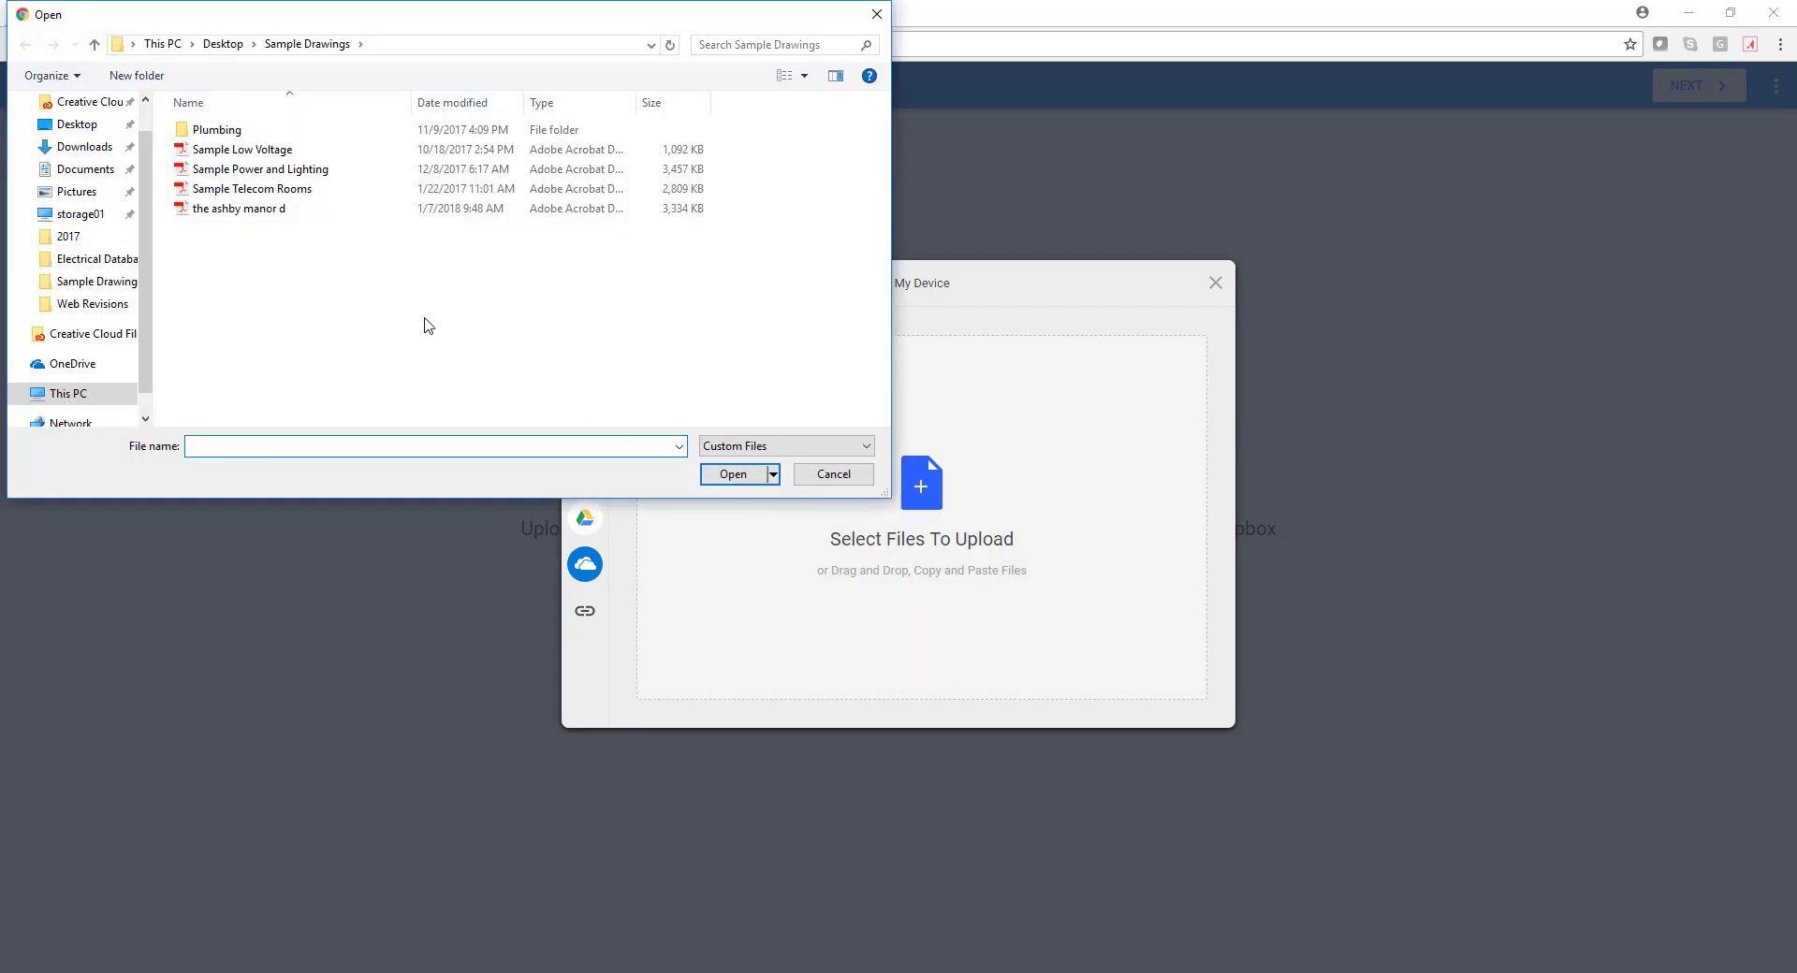
{"action": "double_click", "coordinate": [280, 174]}
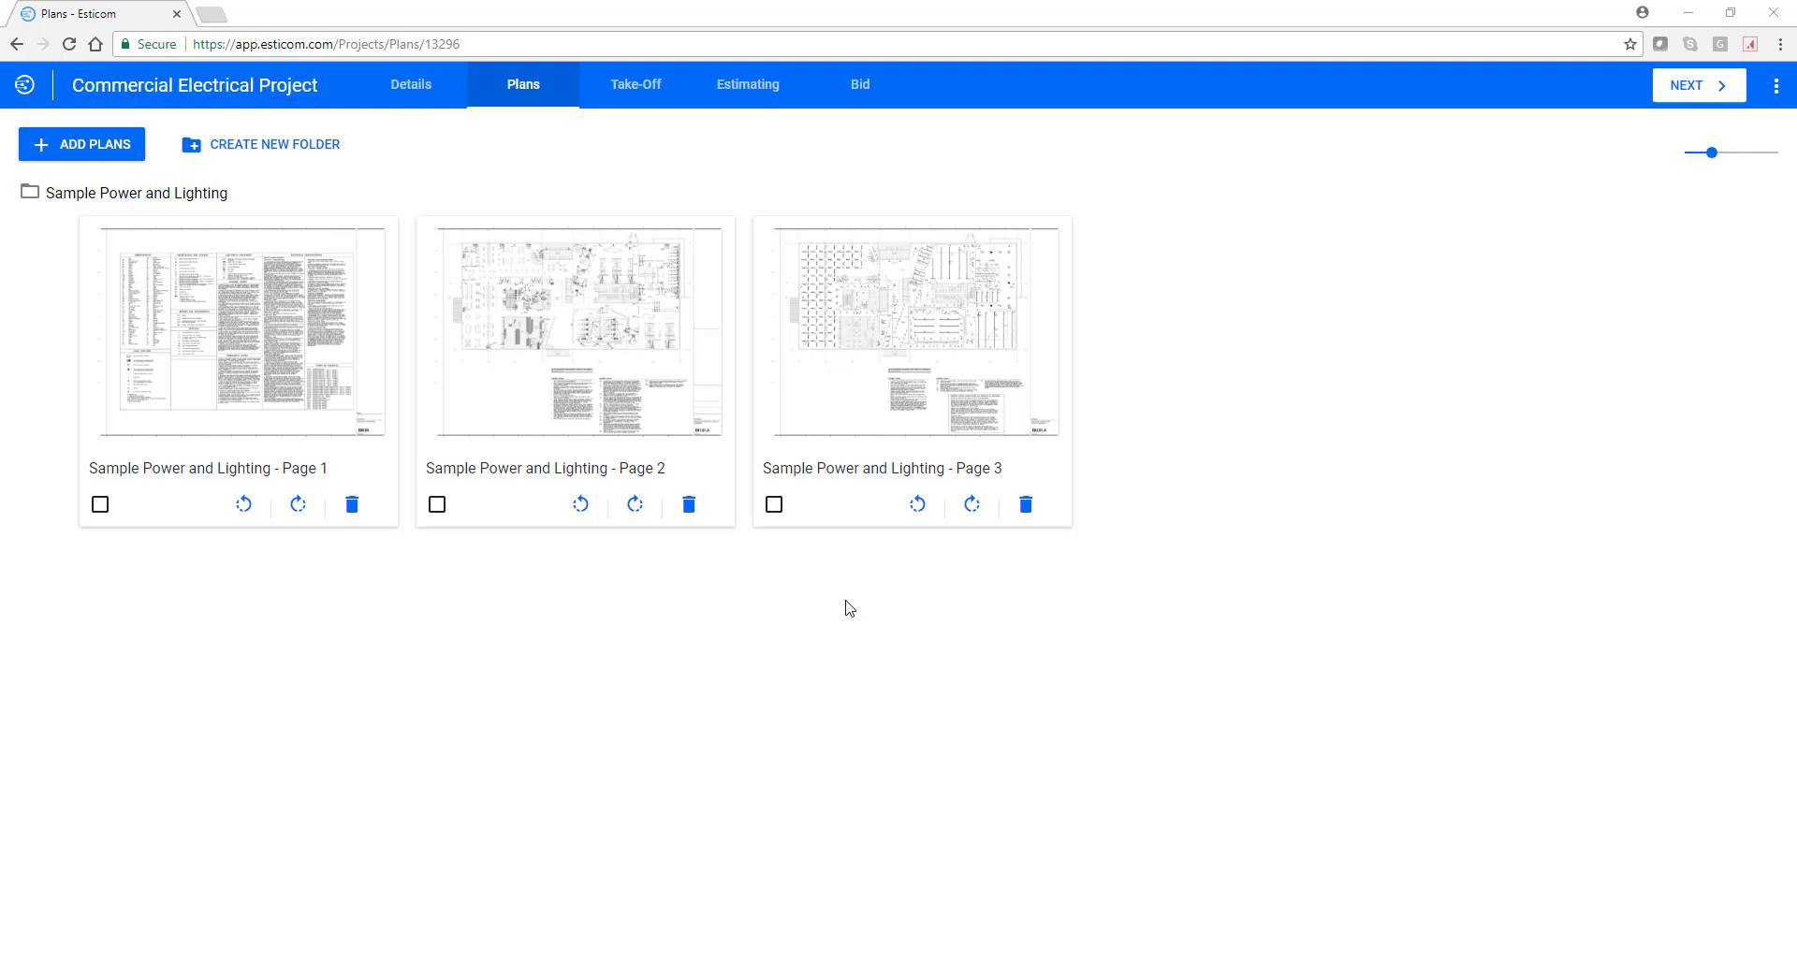
Step: Delete Page 1 of the Sample Power and Lighting plans and open the names of Pages 2 and 3 for editing
{"action": "left_click", "coordinate": [352, 511]}
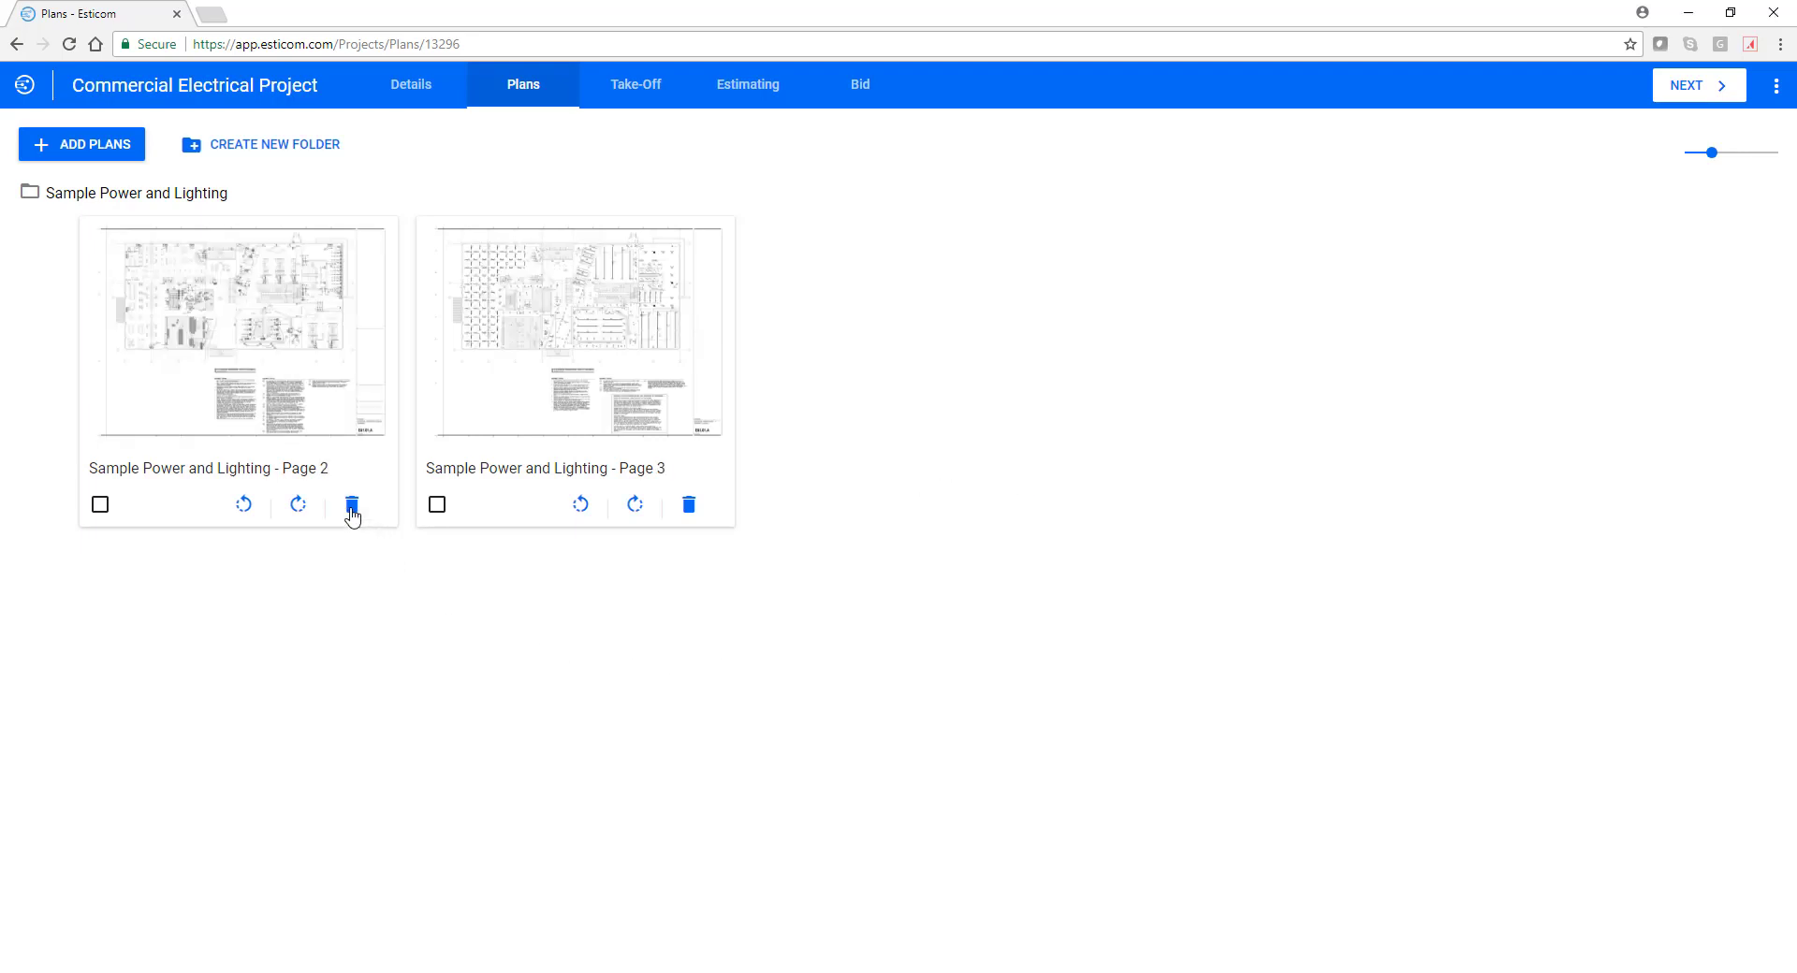
{"action": "left_click", "coordinate": [288, 469]}
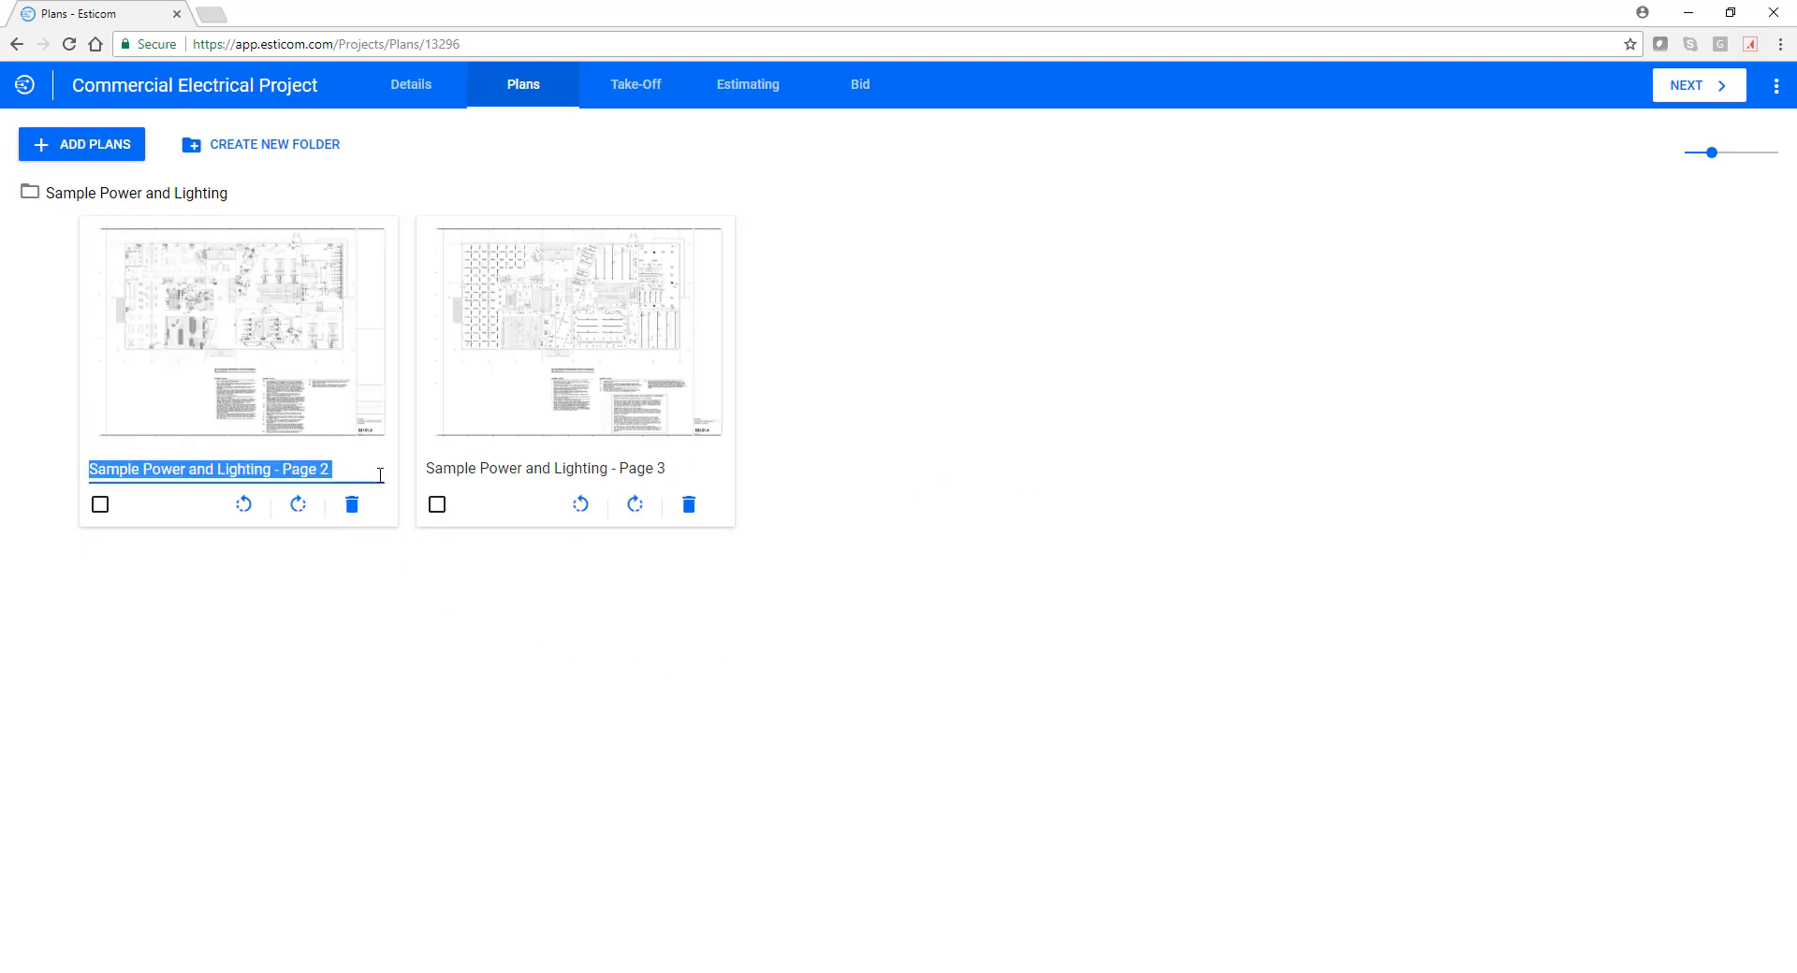
{"action": "left_click", "coordinate": [510, 472]}
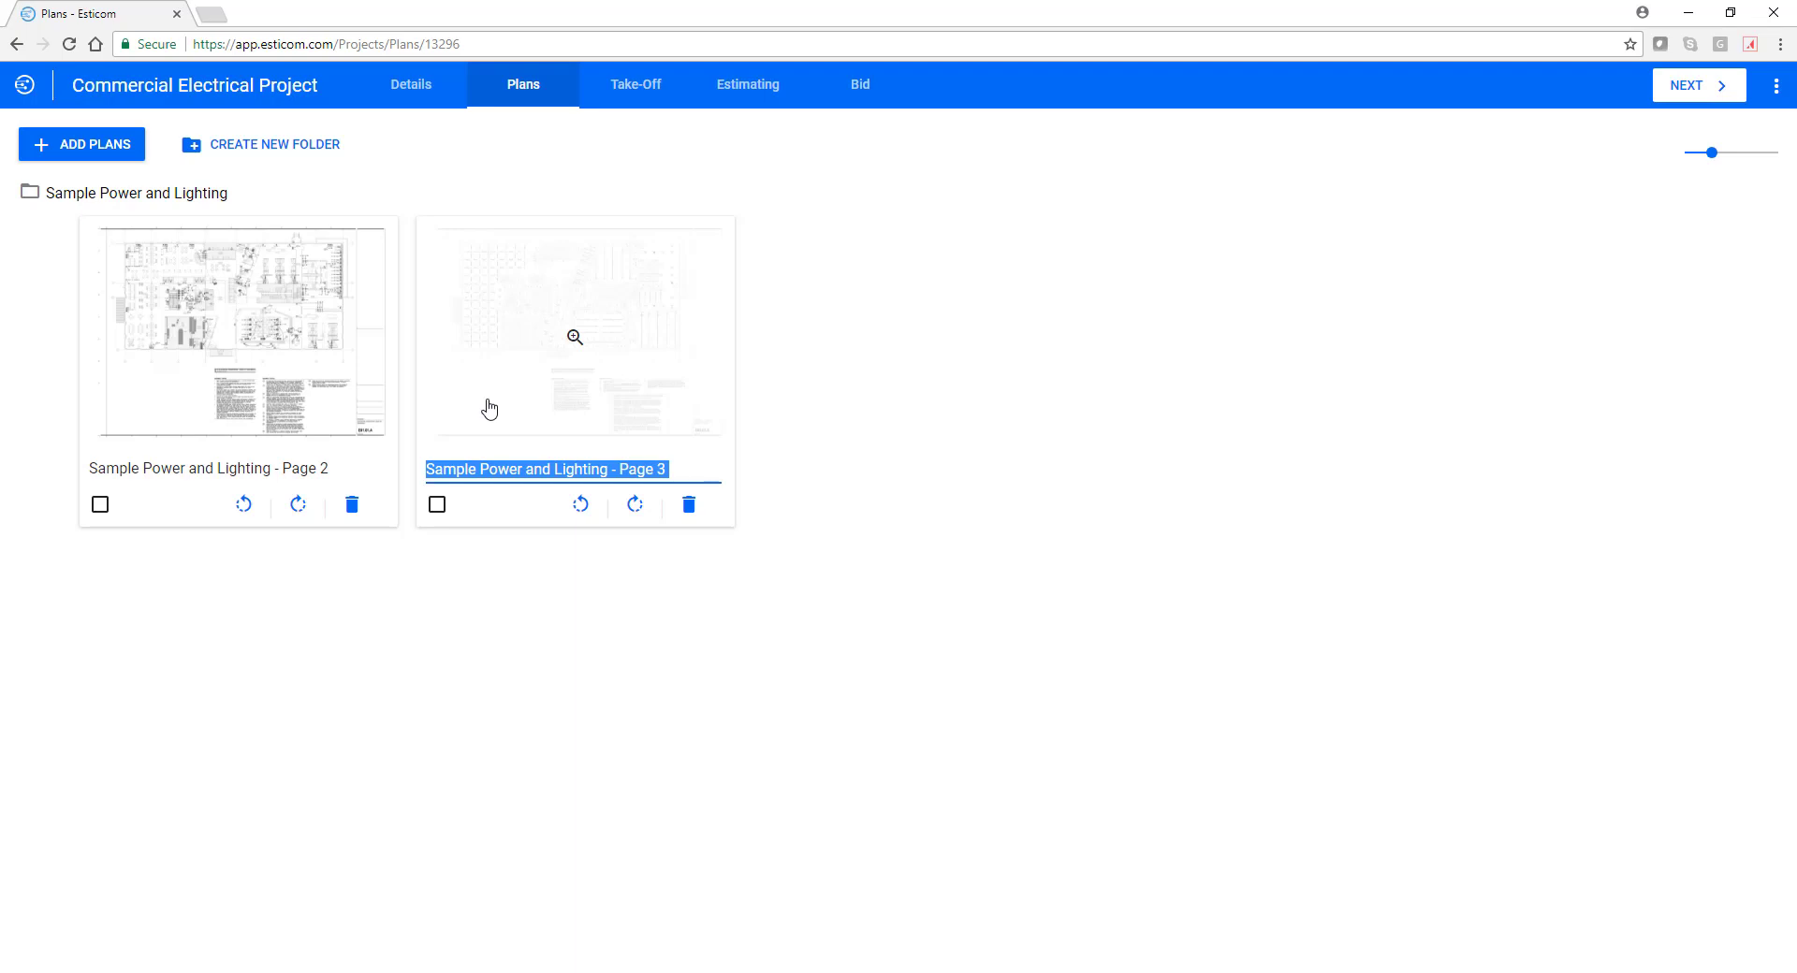
Step: Open the project's take-off view with "Sample Power and Lighting - Page 2" as the active plan
{"action": "left_click", "coordinate": [636, 92]}
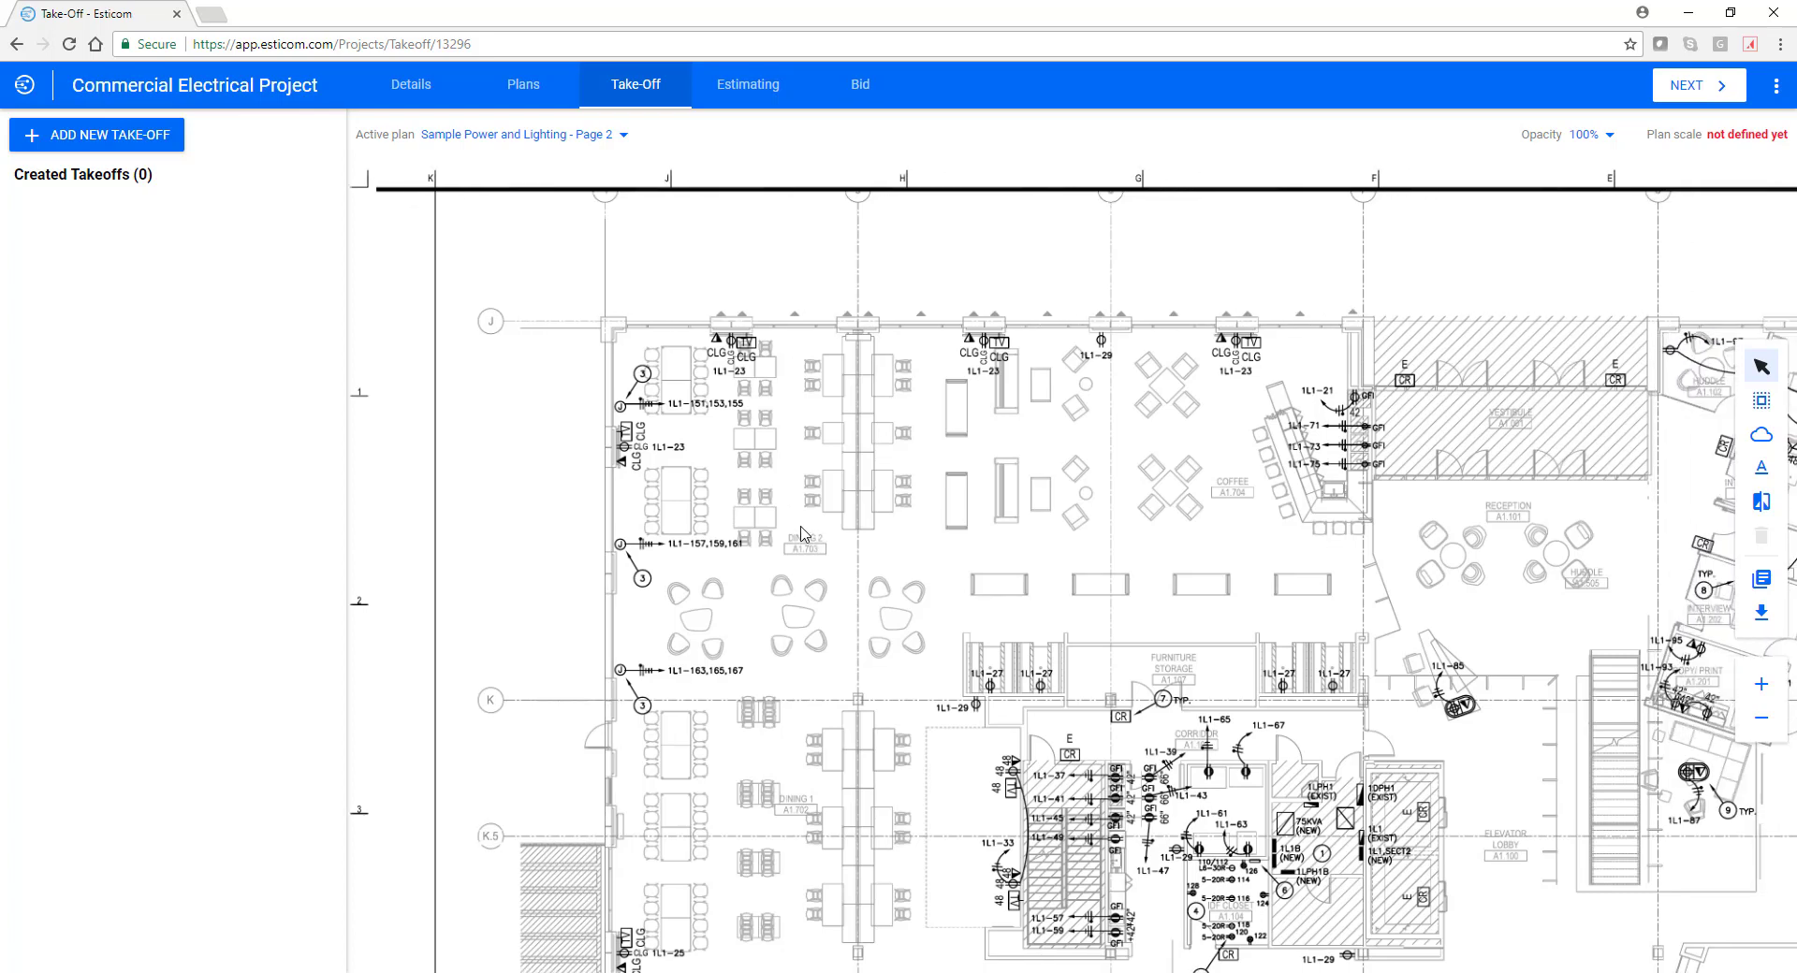
{"action": "left_click_drag", "start_coordinate": [732, 499], "coordinate": [629, 424]}
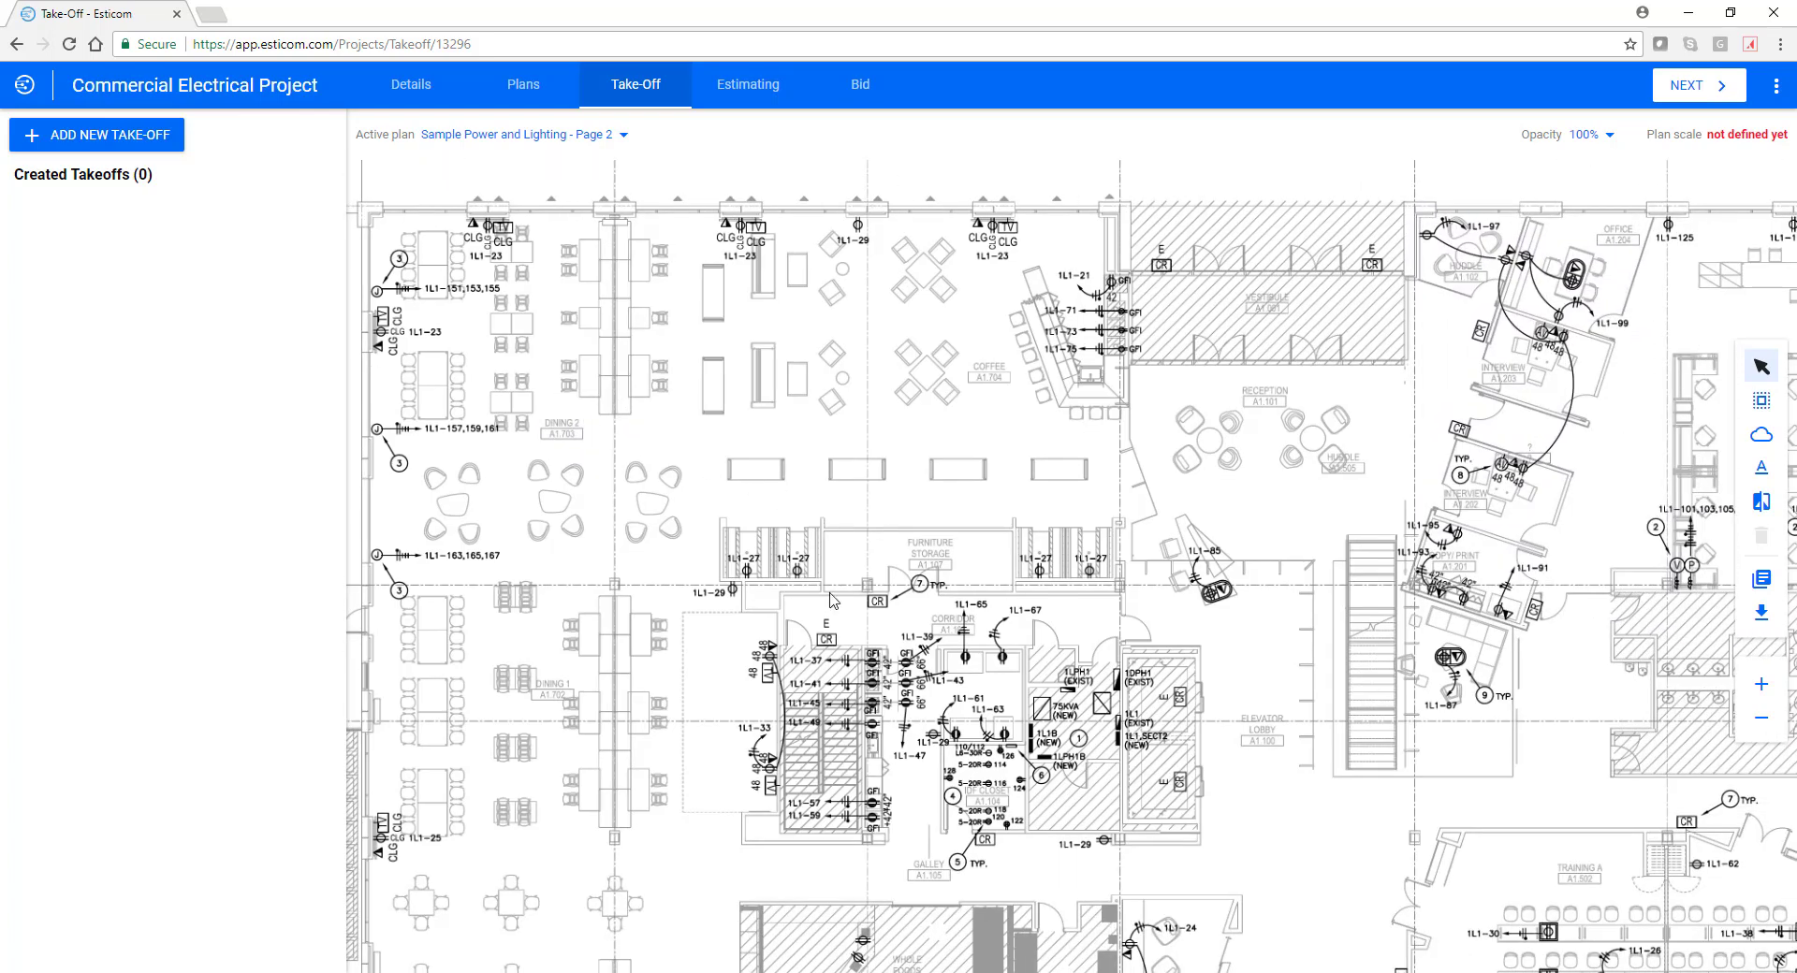
{"action": "scroll", "coordinate": [831, 598], "scroll_direction": "up", "scroll_amount": 5}
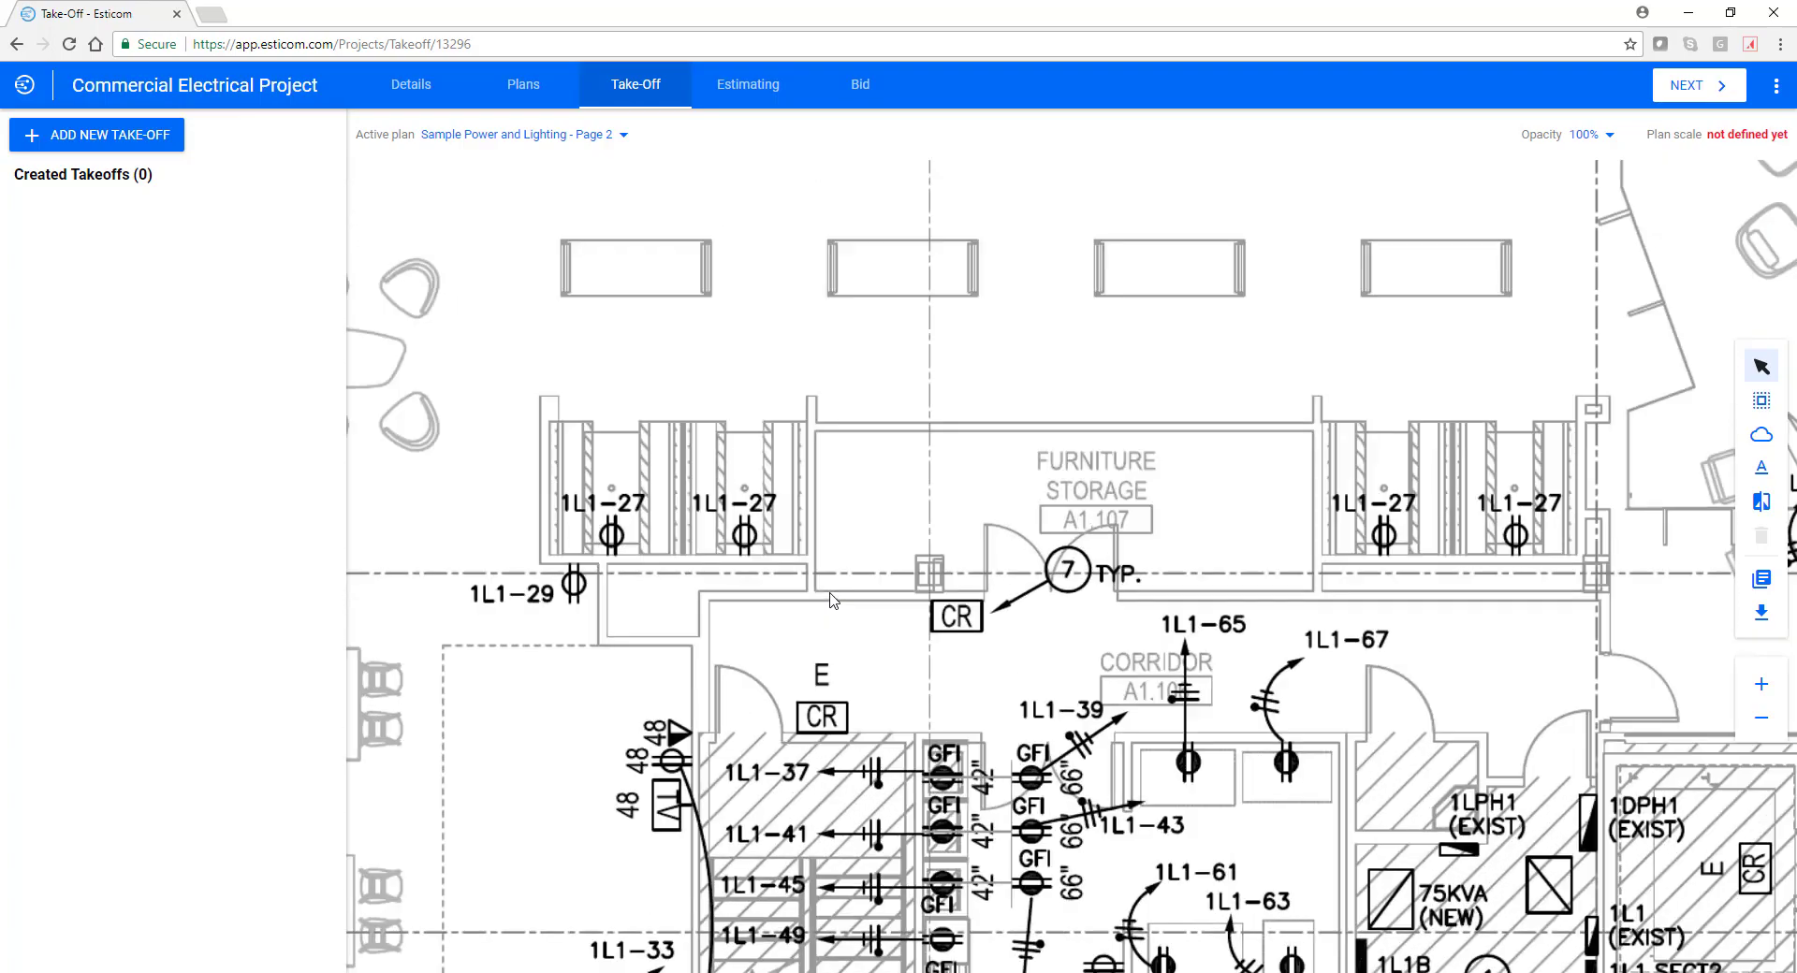
{"action": "scroll", "coordinate": [832, 600], "scroll_direction": "down", "scroll_amount": 4}
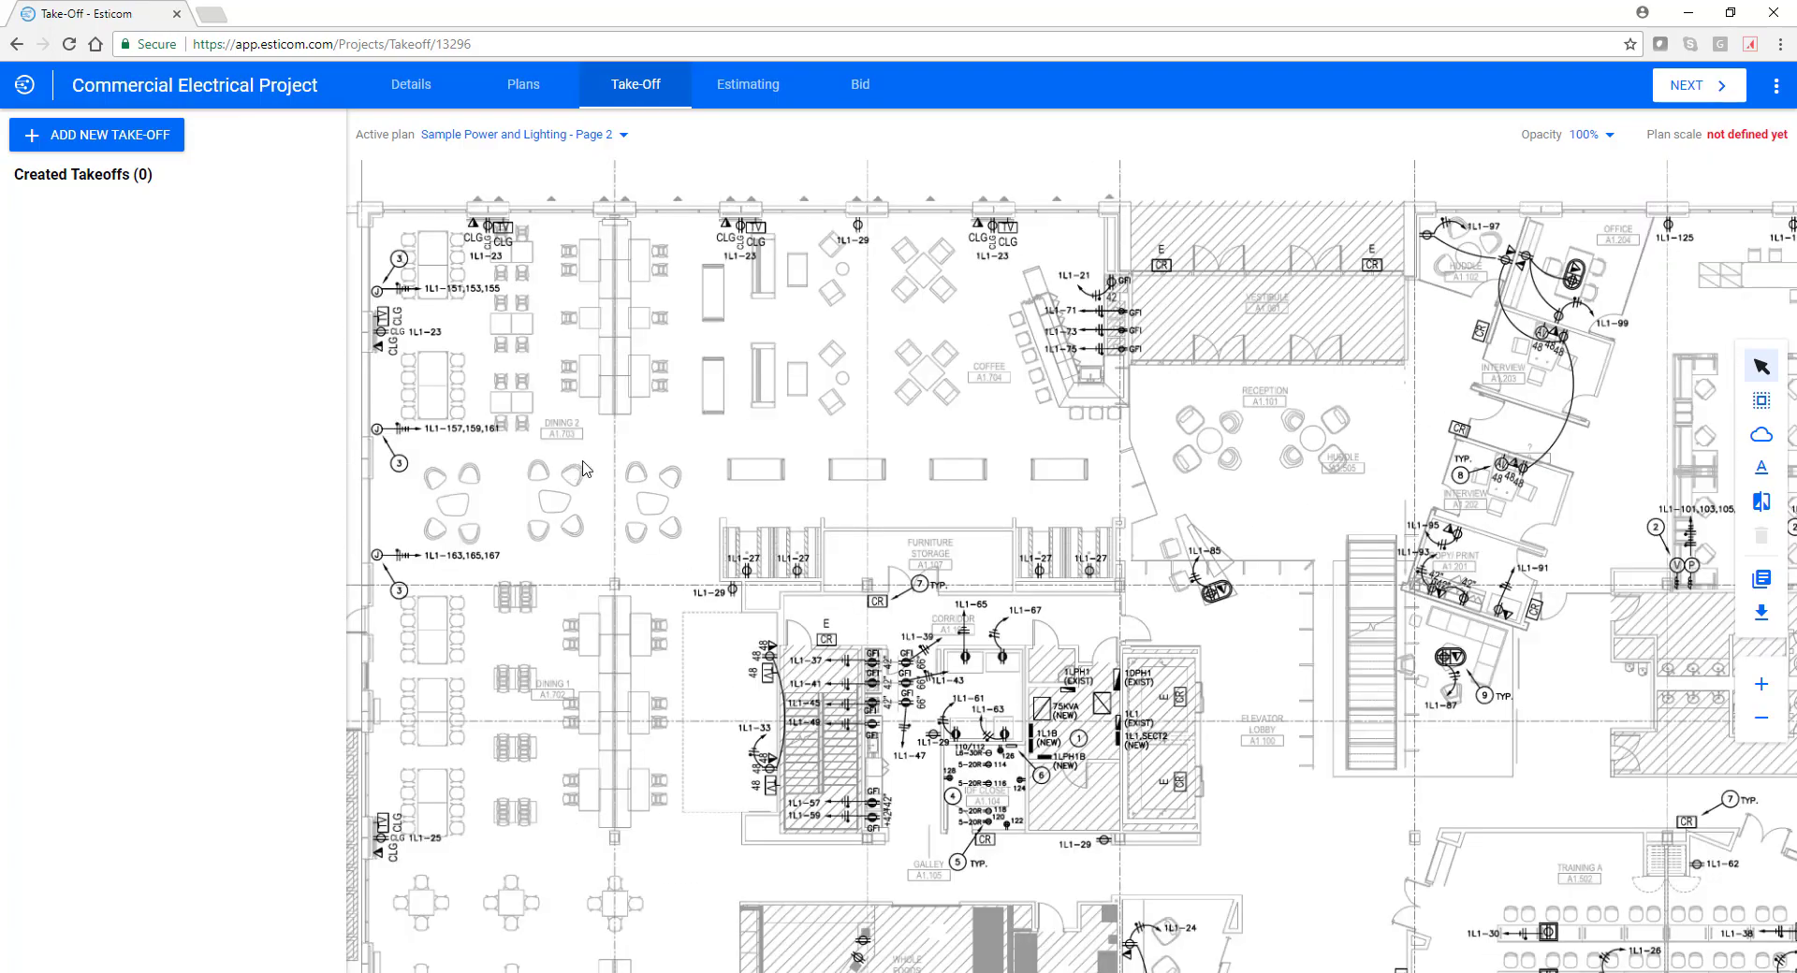
{"action": "left_click", "coordinate": [623, 136]}
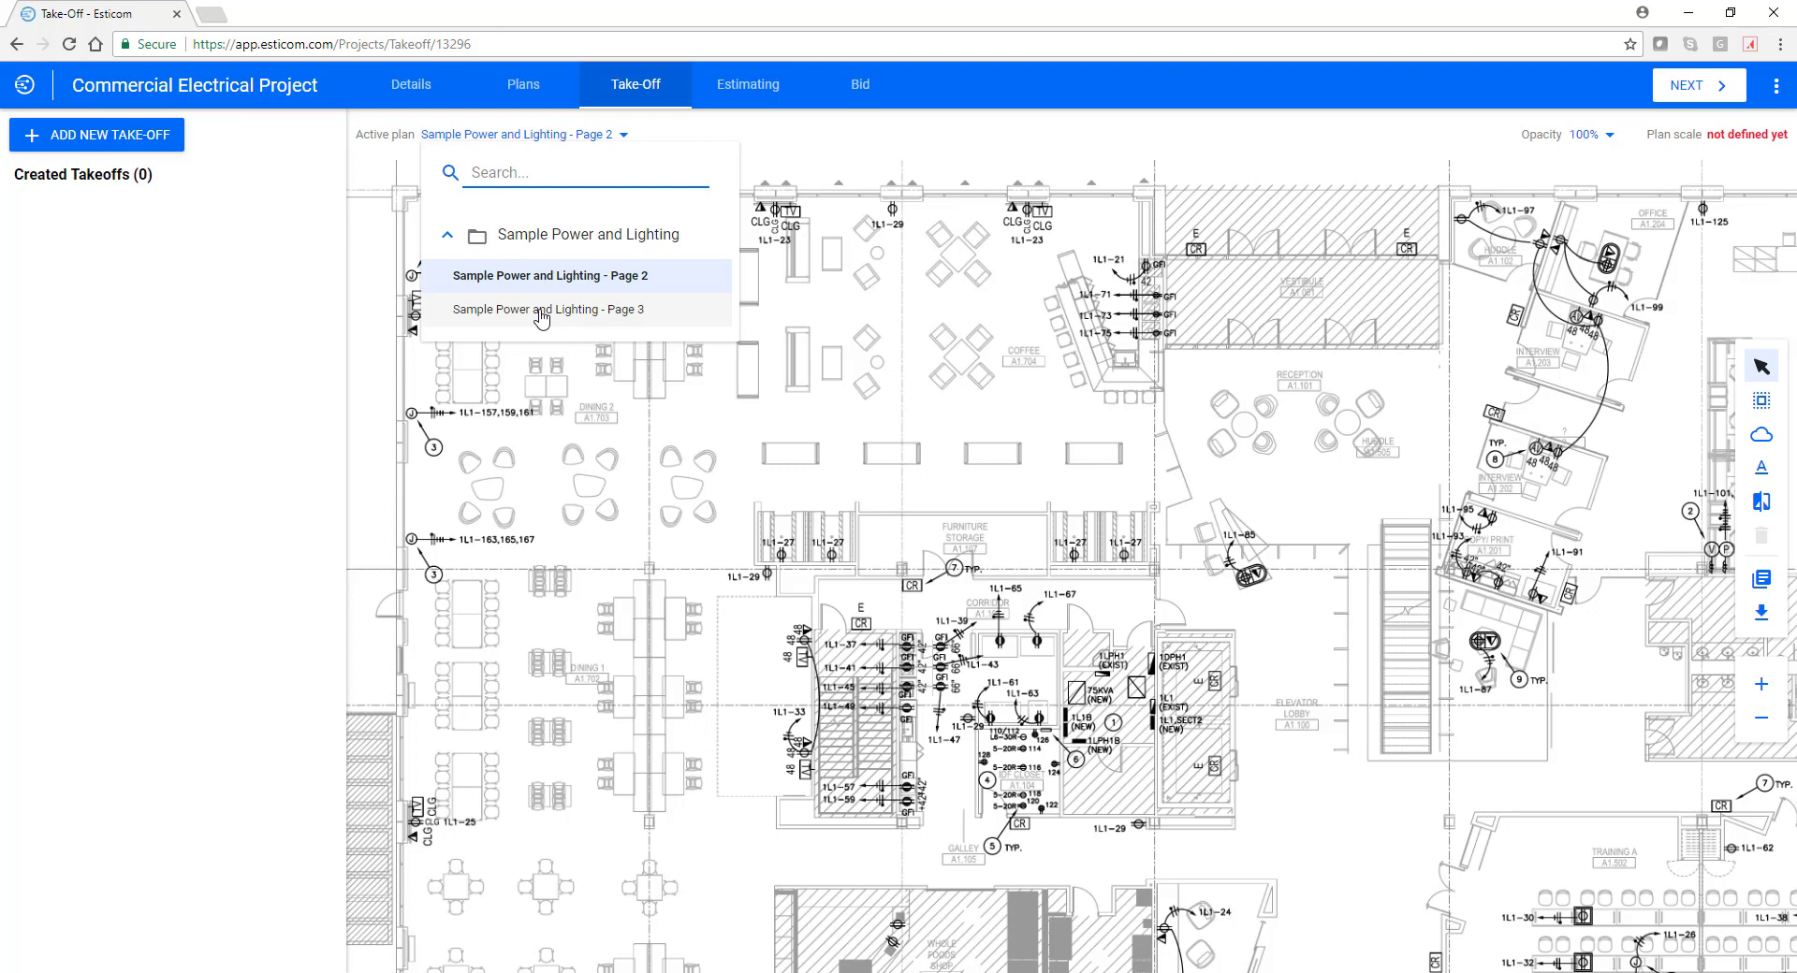
{"action": "left_click", "coordinate": [582, 281]}
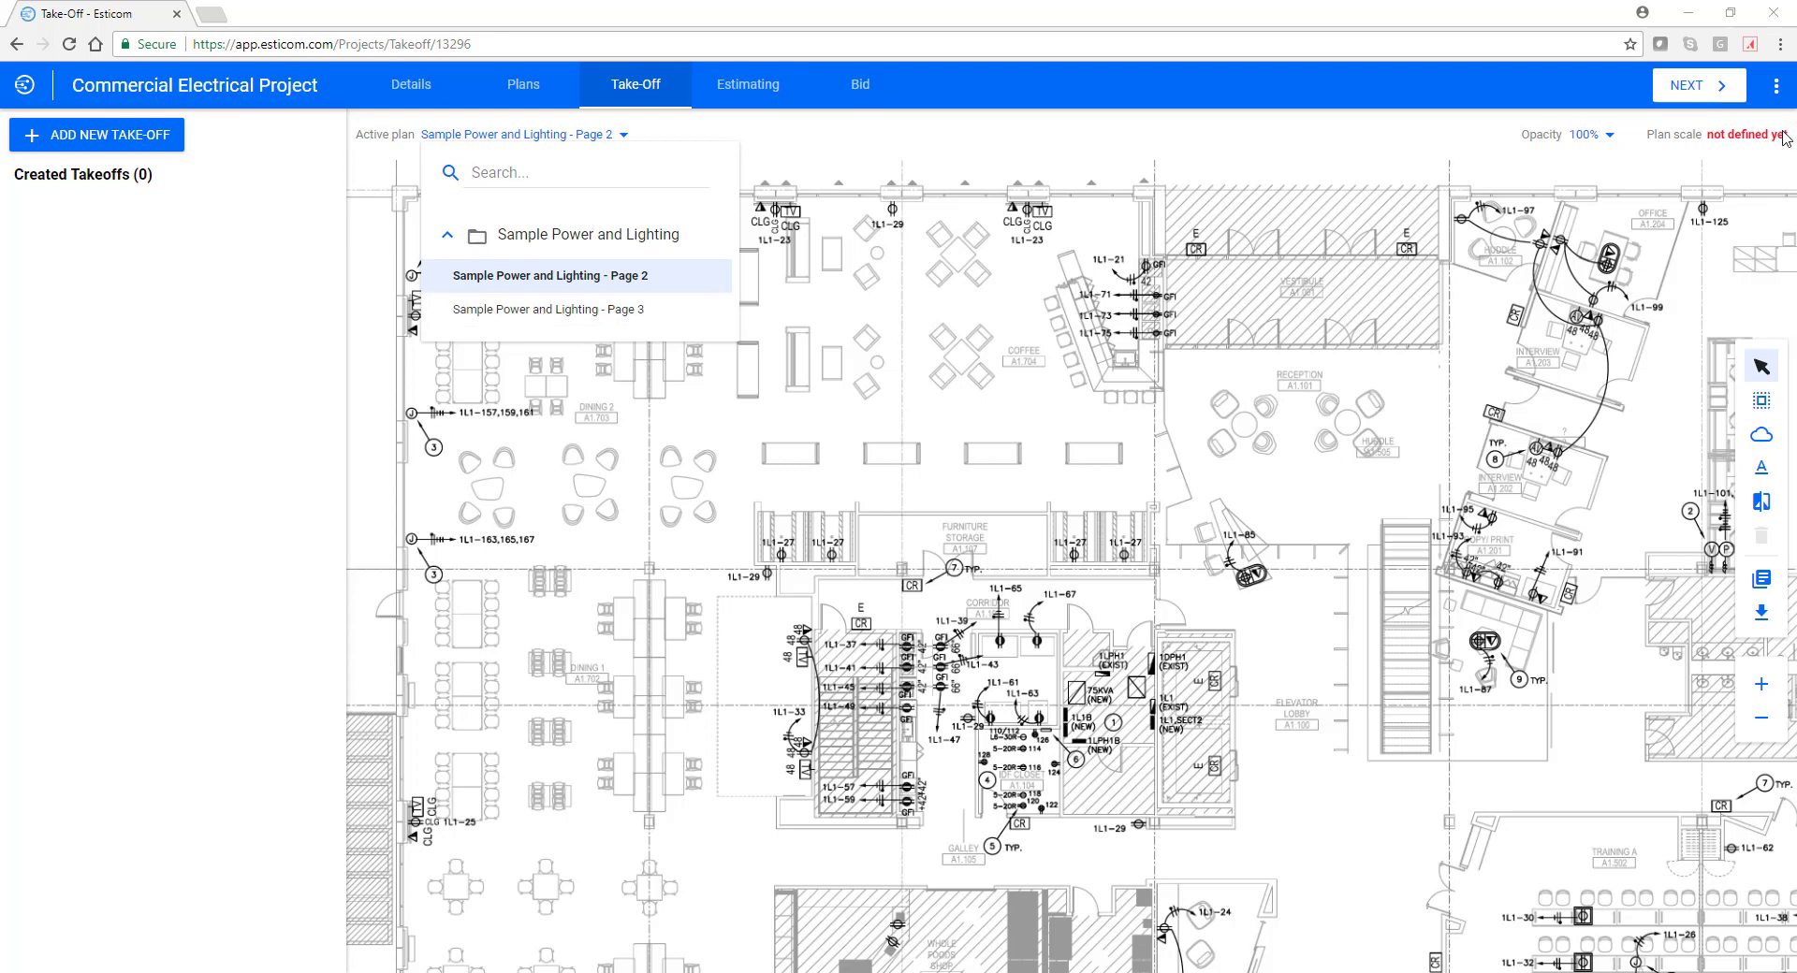
Step: Open the plan scale settings and review the common scales and the manually measured scale option
{"action": "left_click", "coordinate": [1749, 137]}
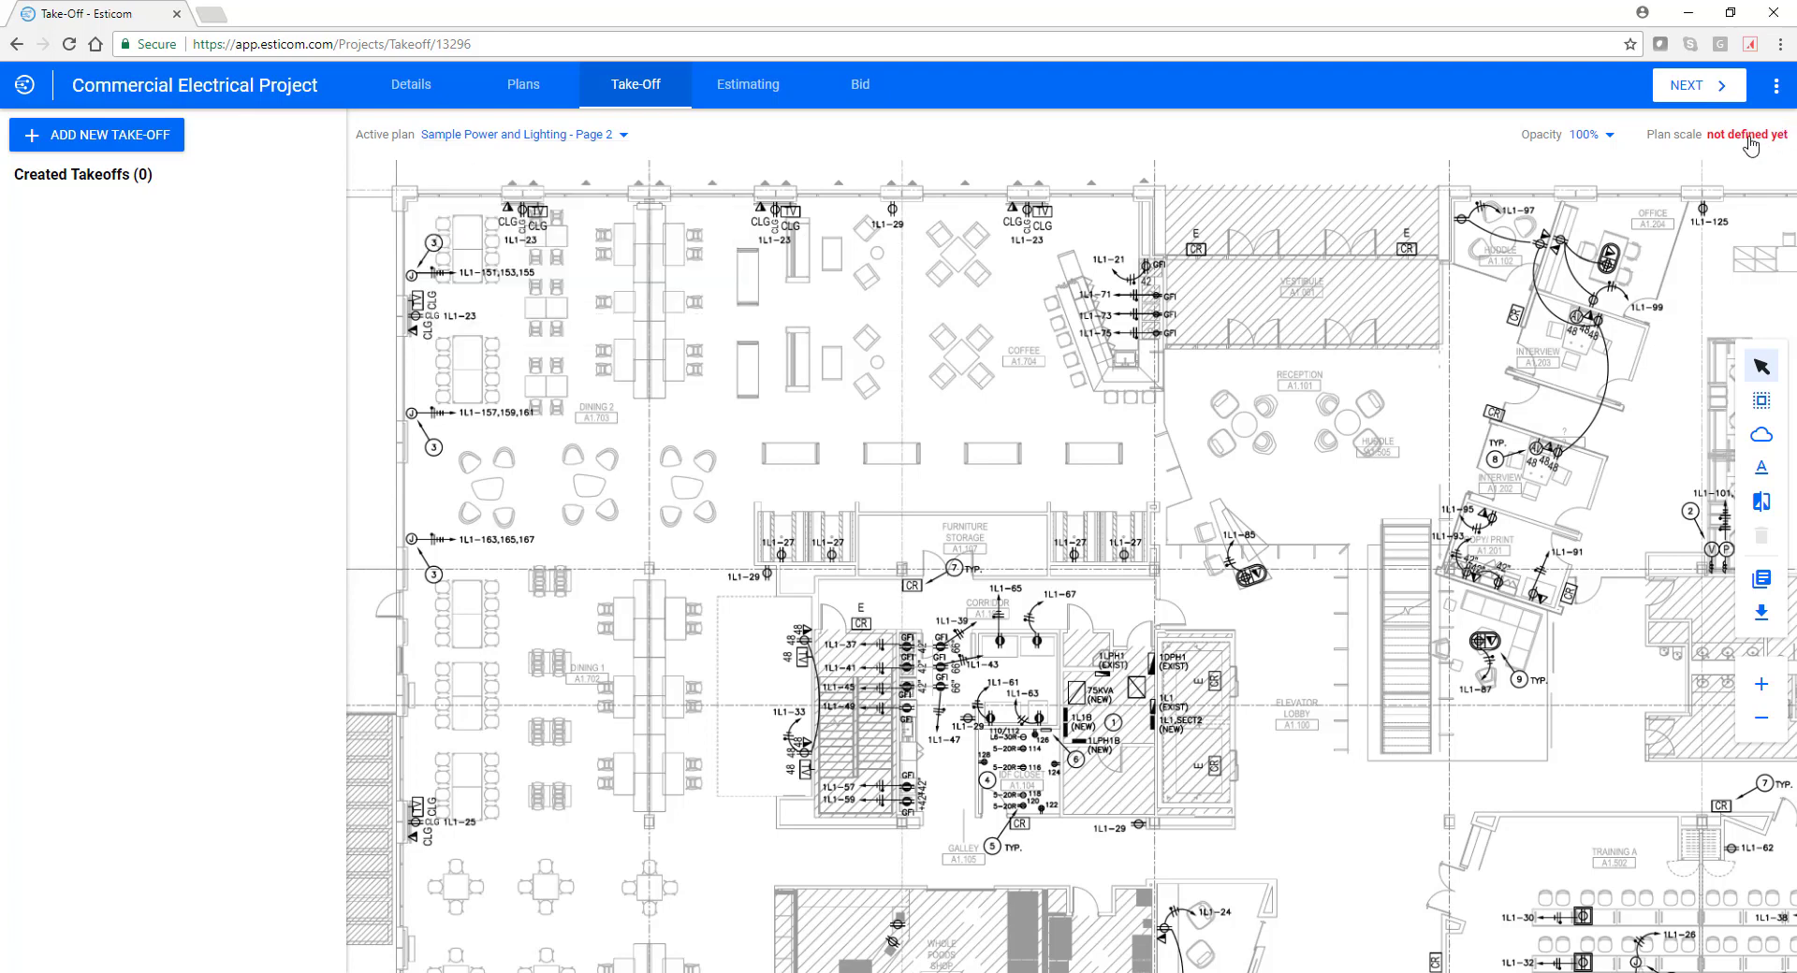
{"action": "left_click", "coordinate": [1749, 139]}
{"action": "left_click", "coordinate": [1532, 231]}
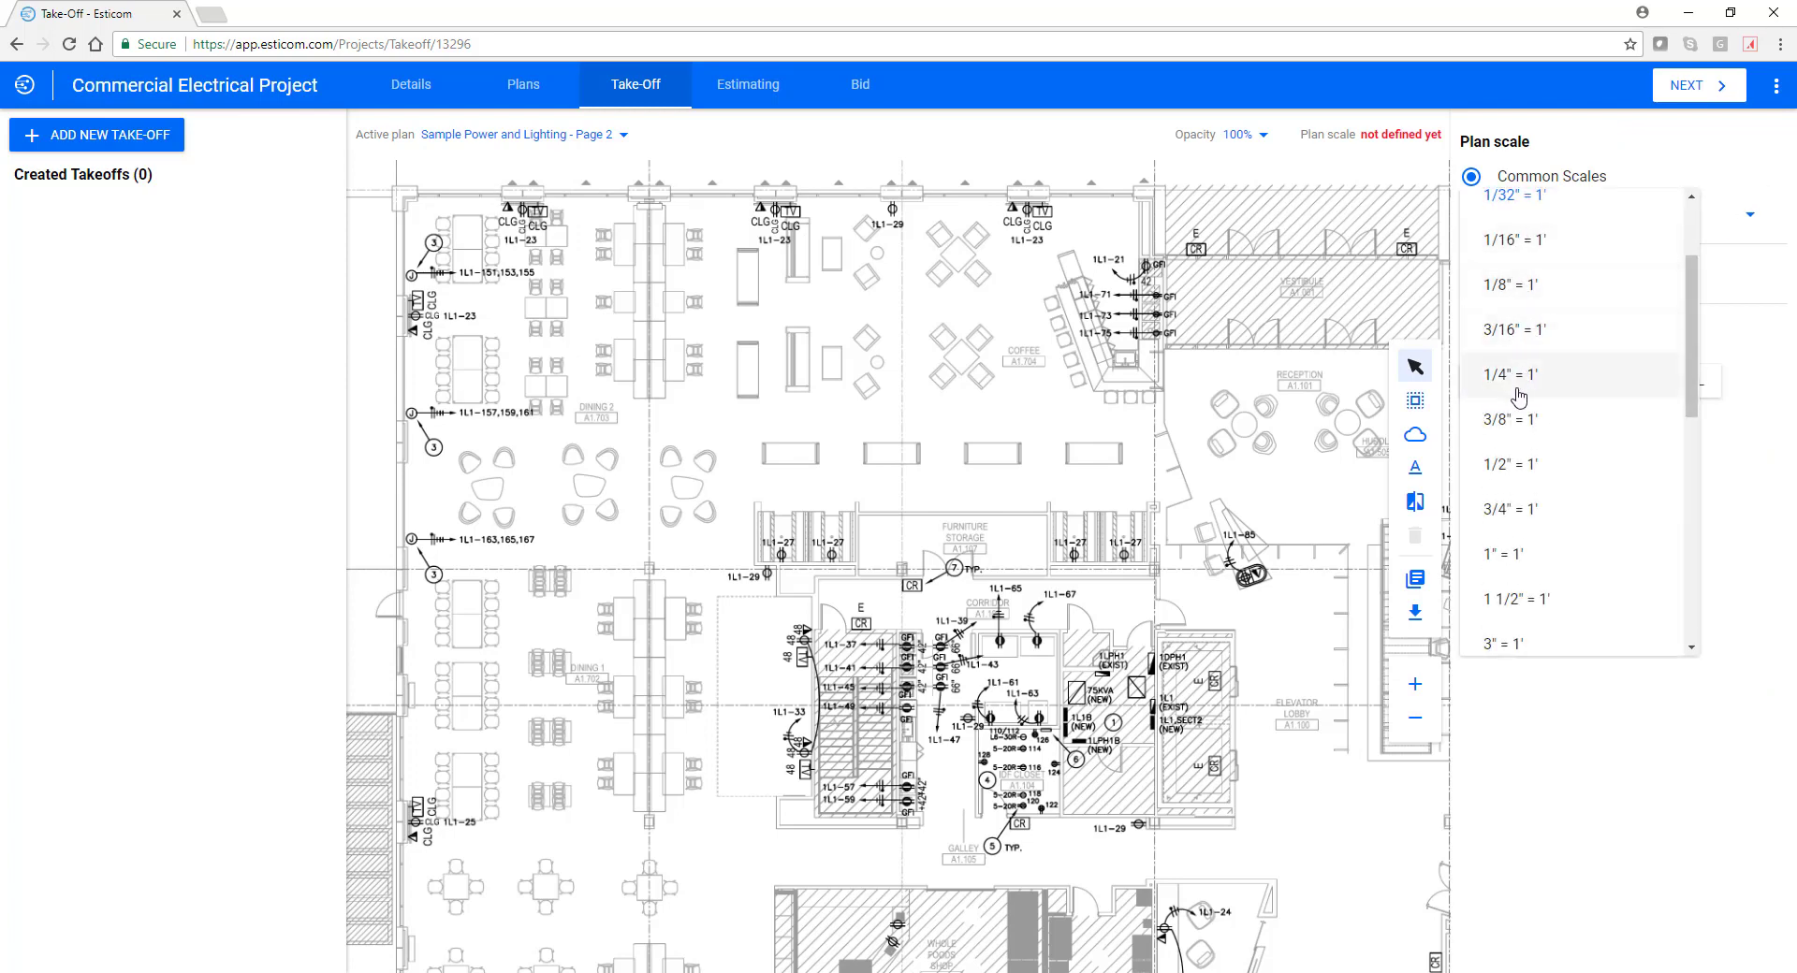
{"action": "left_click", "coordinate": [1715, 167]}
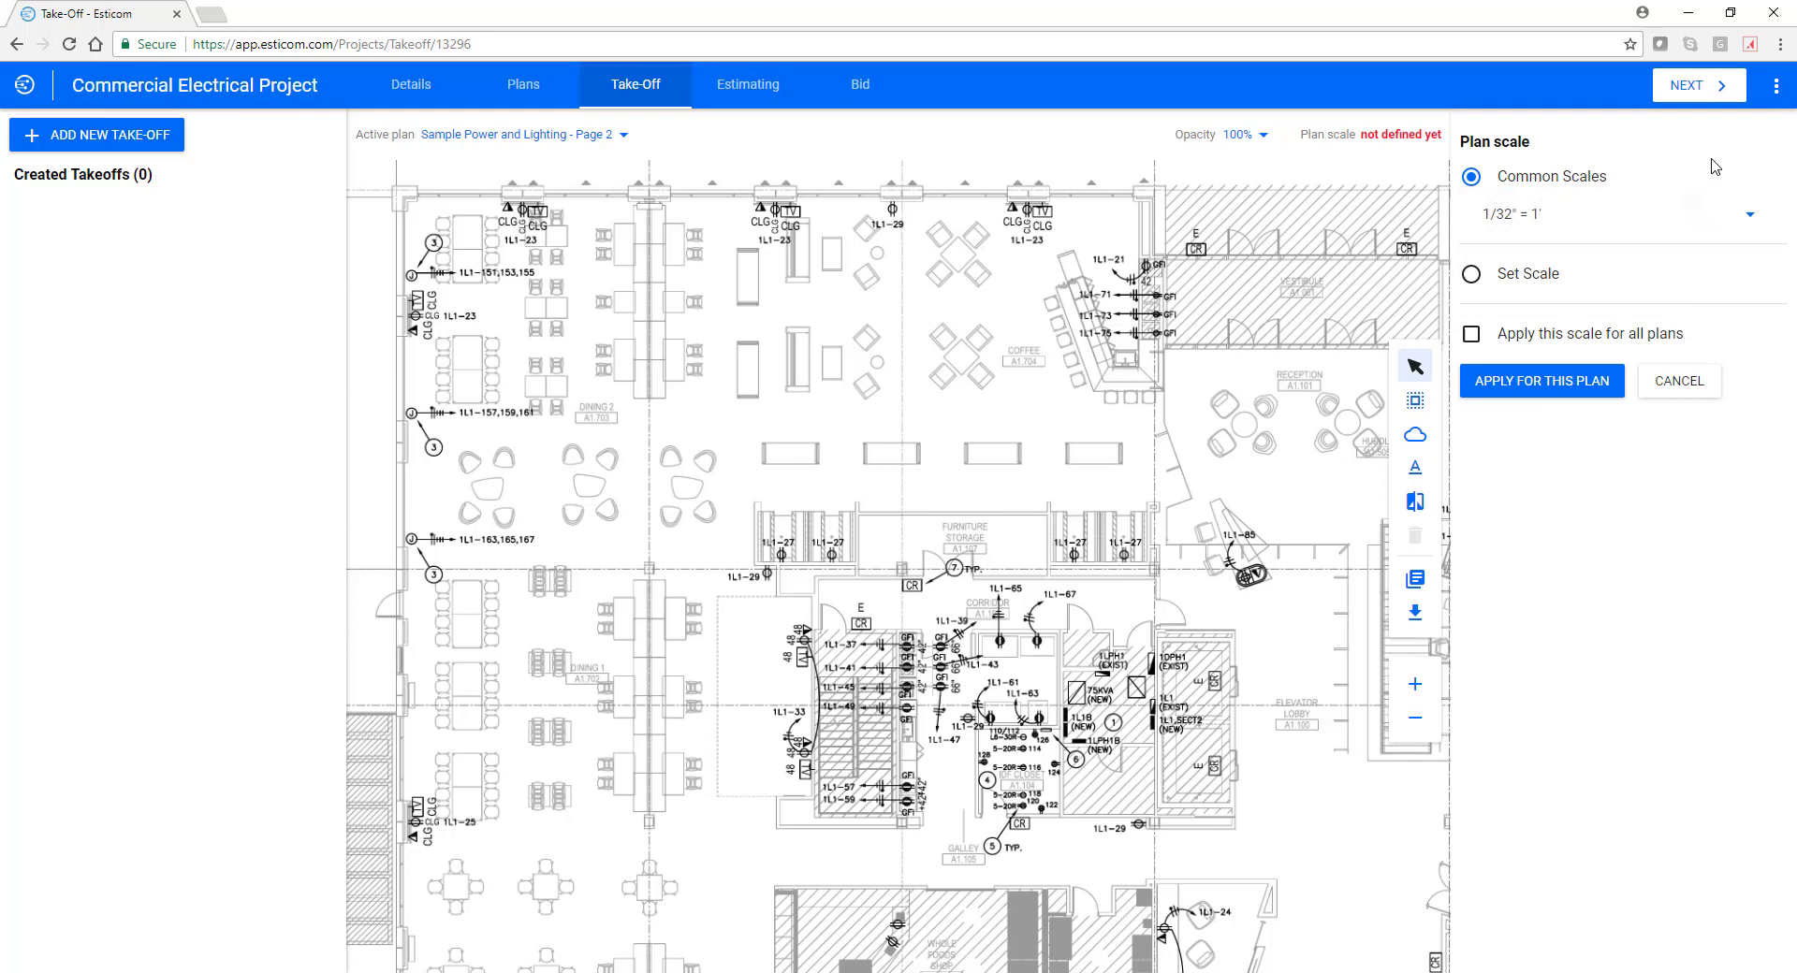
{"action": "left_click", "coordinate": [1473, 275]}
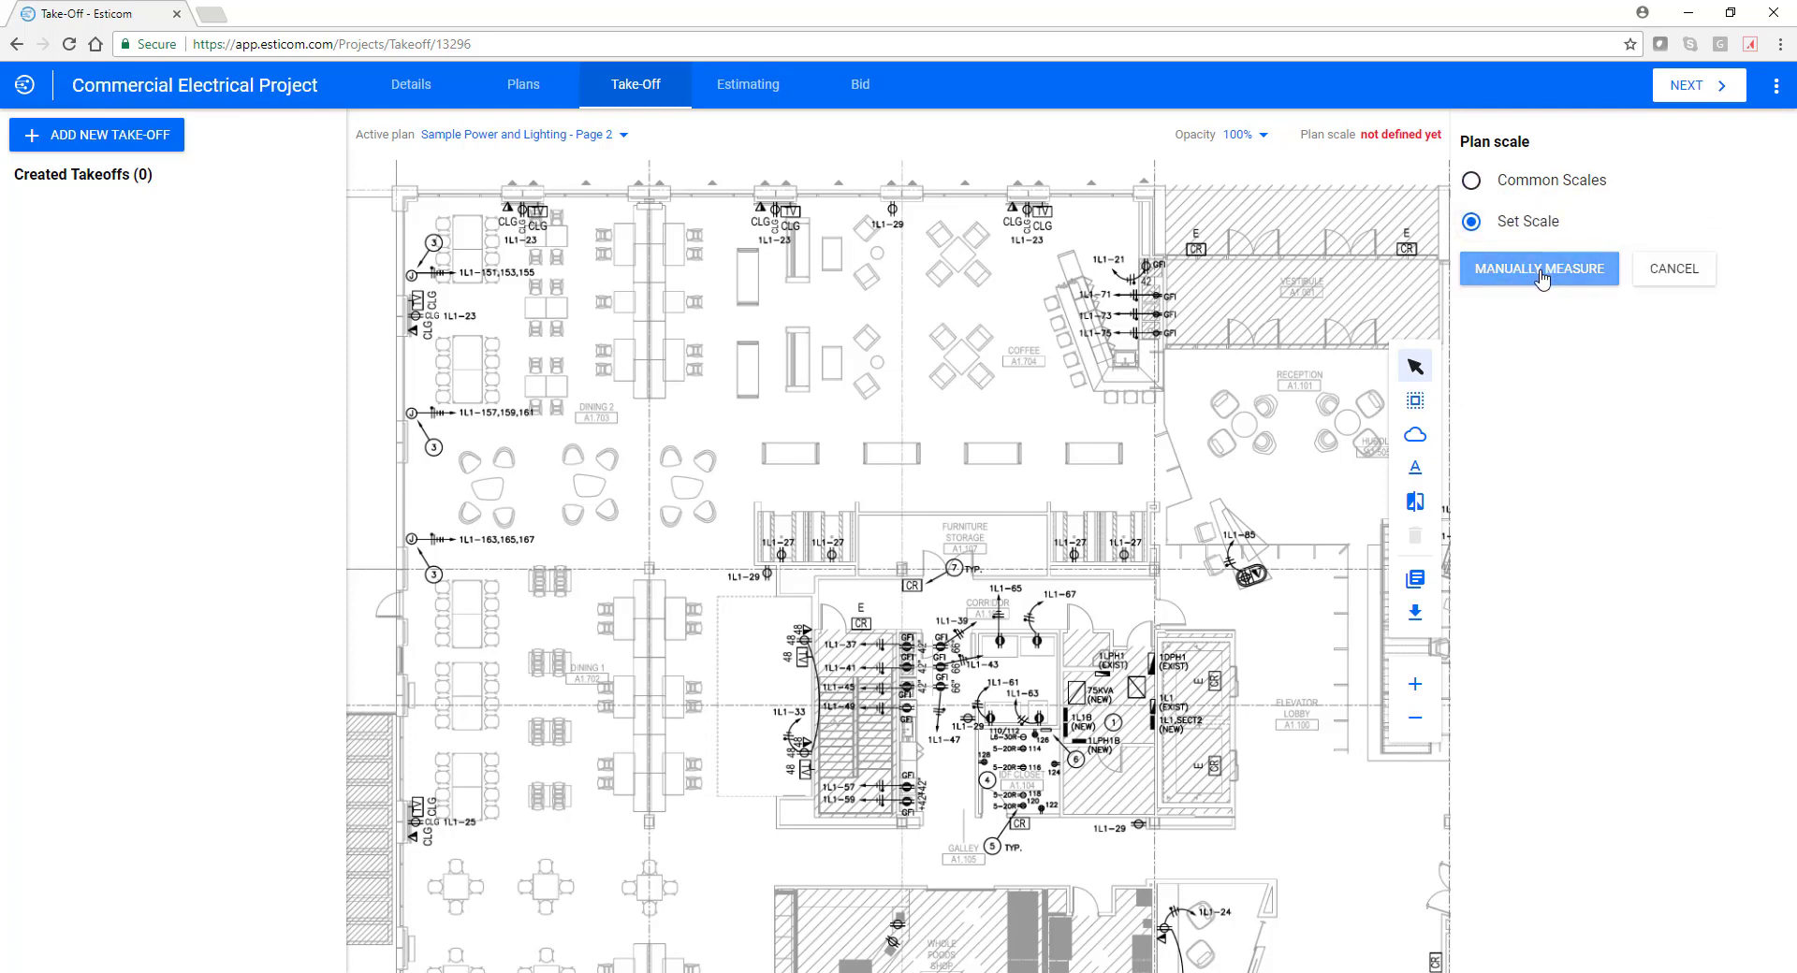
{"action": "left_click", "coordinate": [1472, 187]}
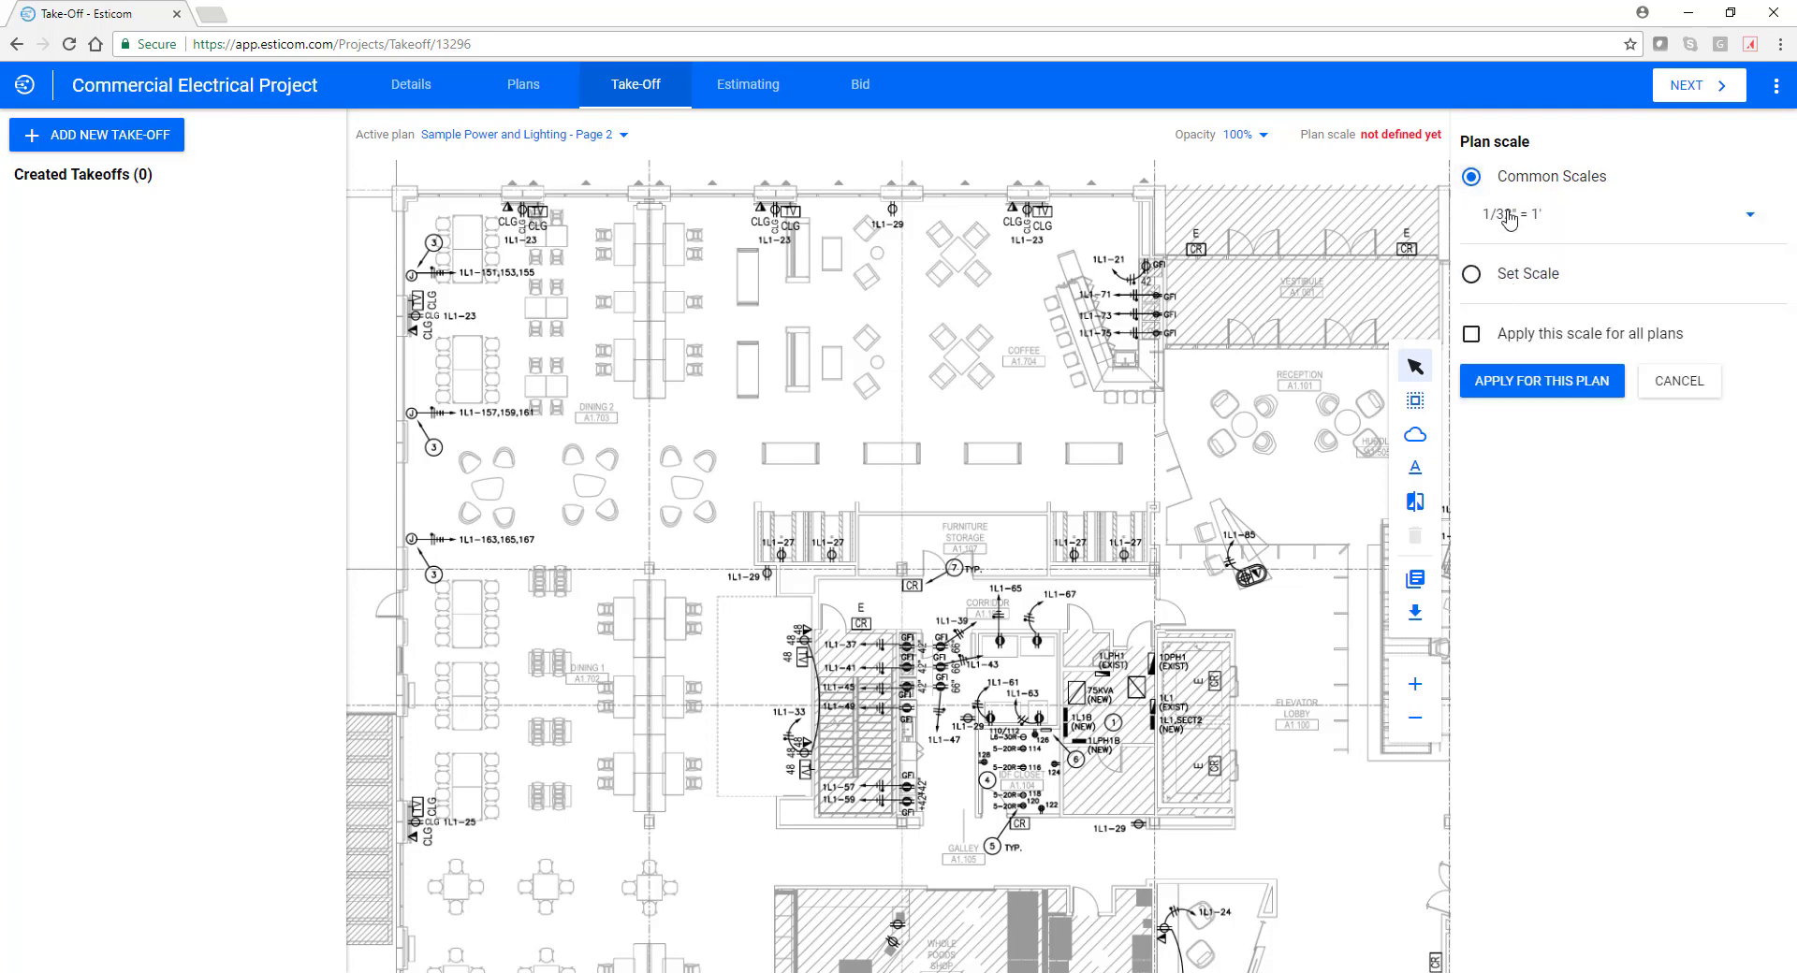
Step: Set the plan scale to the common scale 1/8" = 1' and apply it to all plans
{"action": "left_click", "coordinate": [1507, 217]}
{"action": "left_click", "coordinate": [1507, 286]}
{"action": "left_click", "coordinate": [1471, 335]}
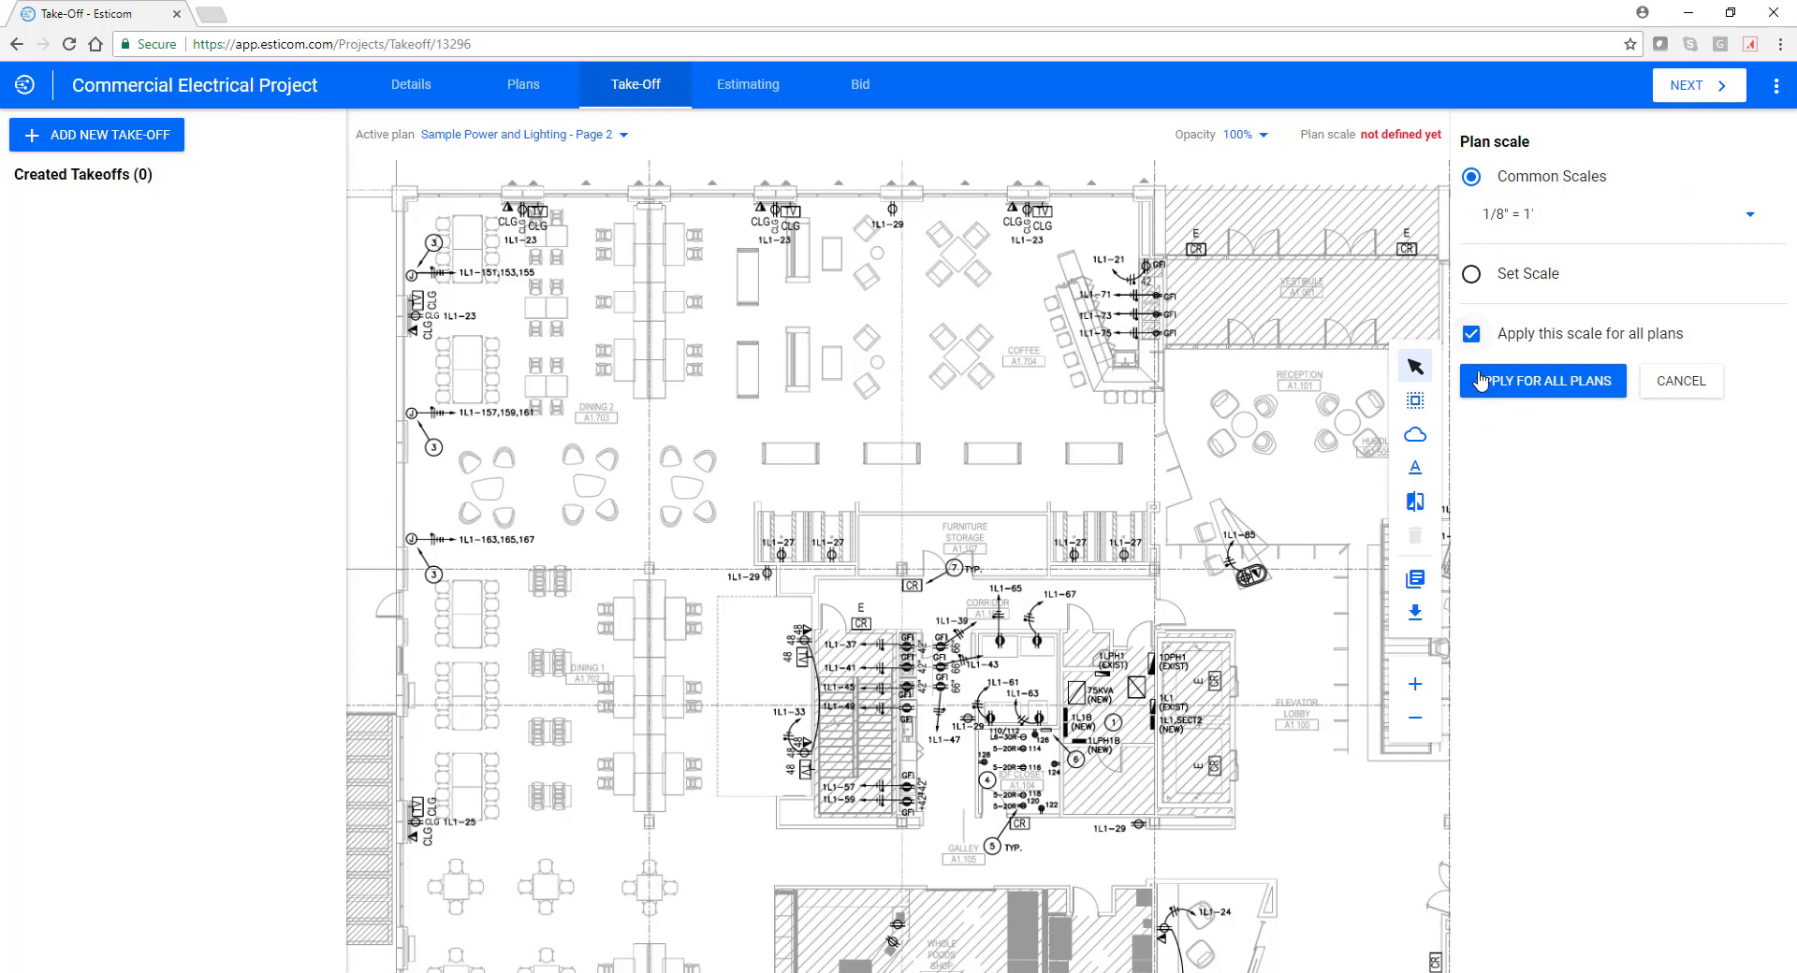
{"action": "left_click", "coordinate": [1527, 387]}
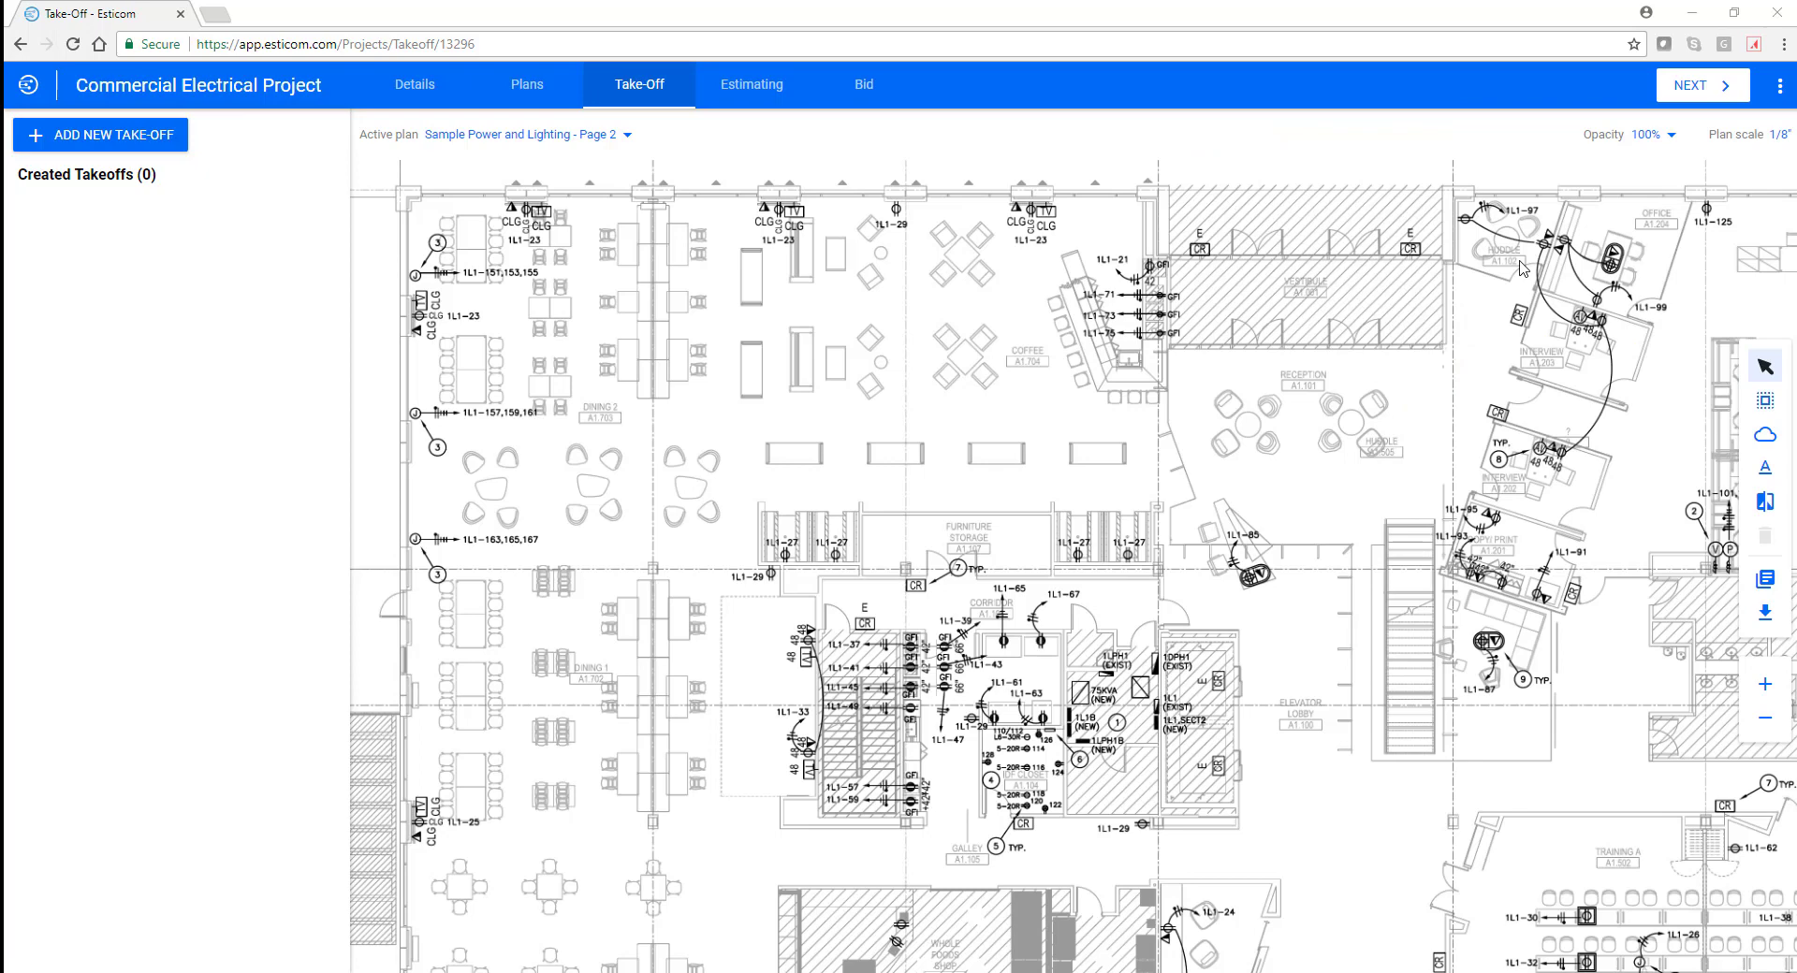
Step: Add a take-off using the DUPLEX RECEP 20A 1/2" EMT assembly from the Commercial Electrical catalog's Power Devices (EMT) group
{"action": "left_click", "coordinate": [140, 141]}
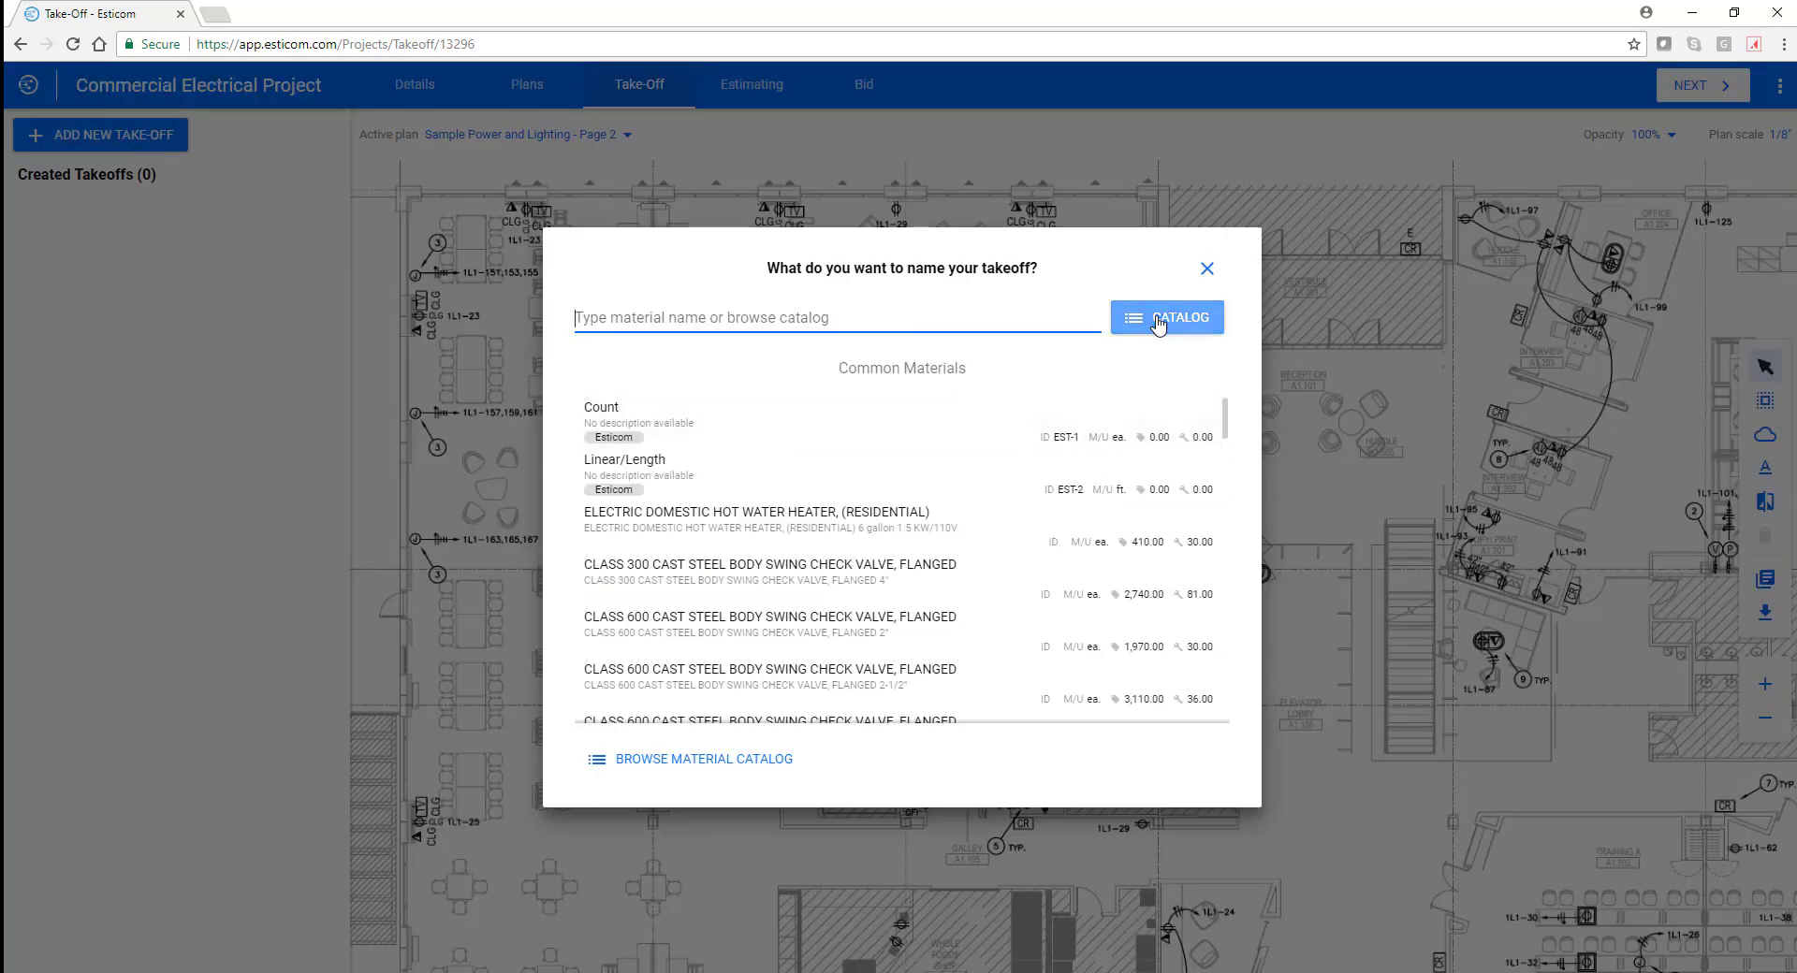
{"action": "left_click", "coordinate": [1158, 319]}
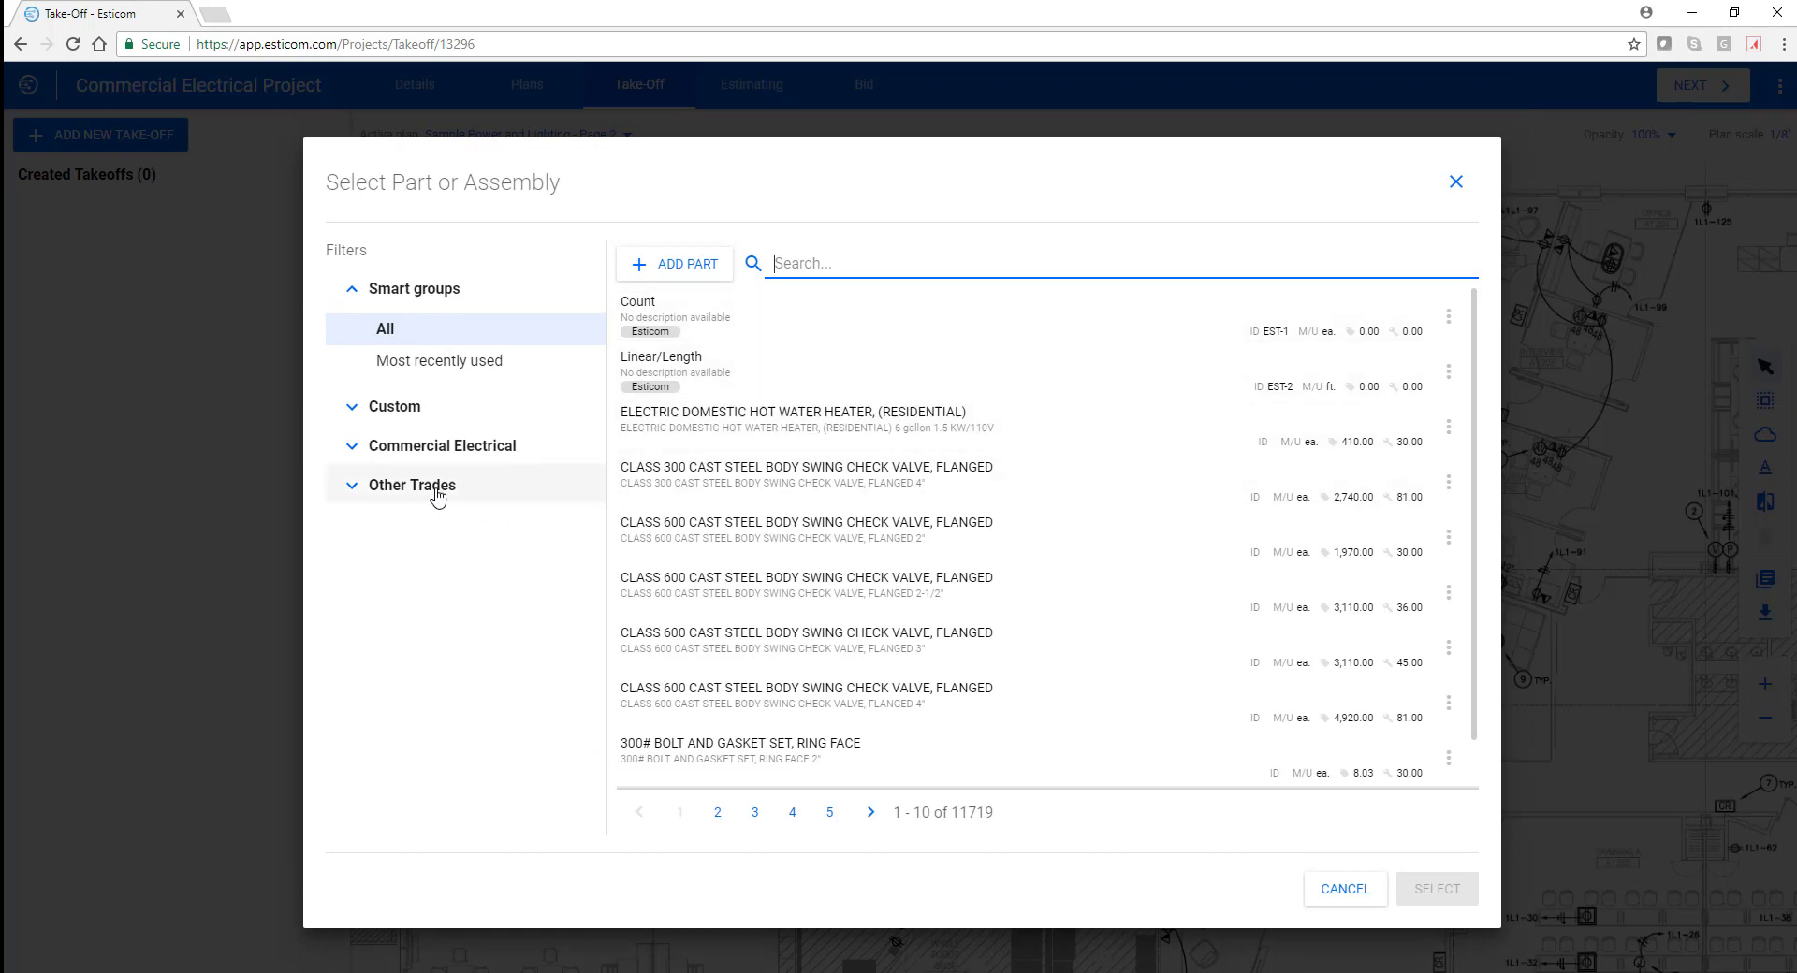
{"action": "left_click", "coordinate": [354, 447]}
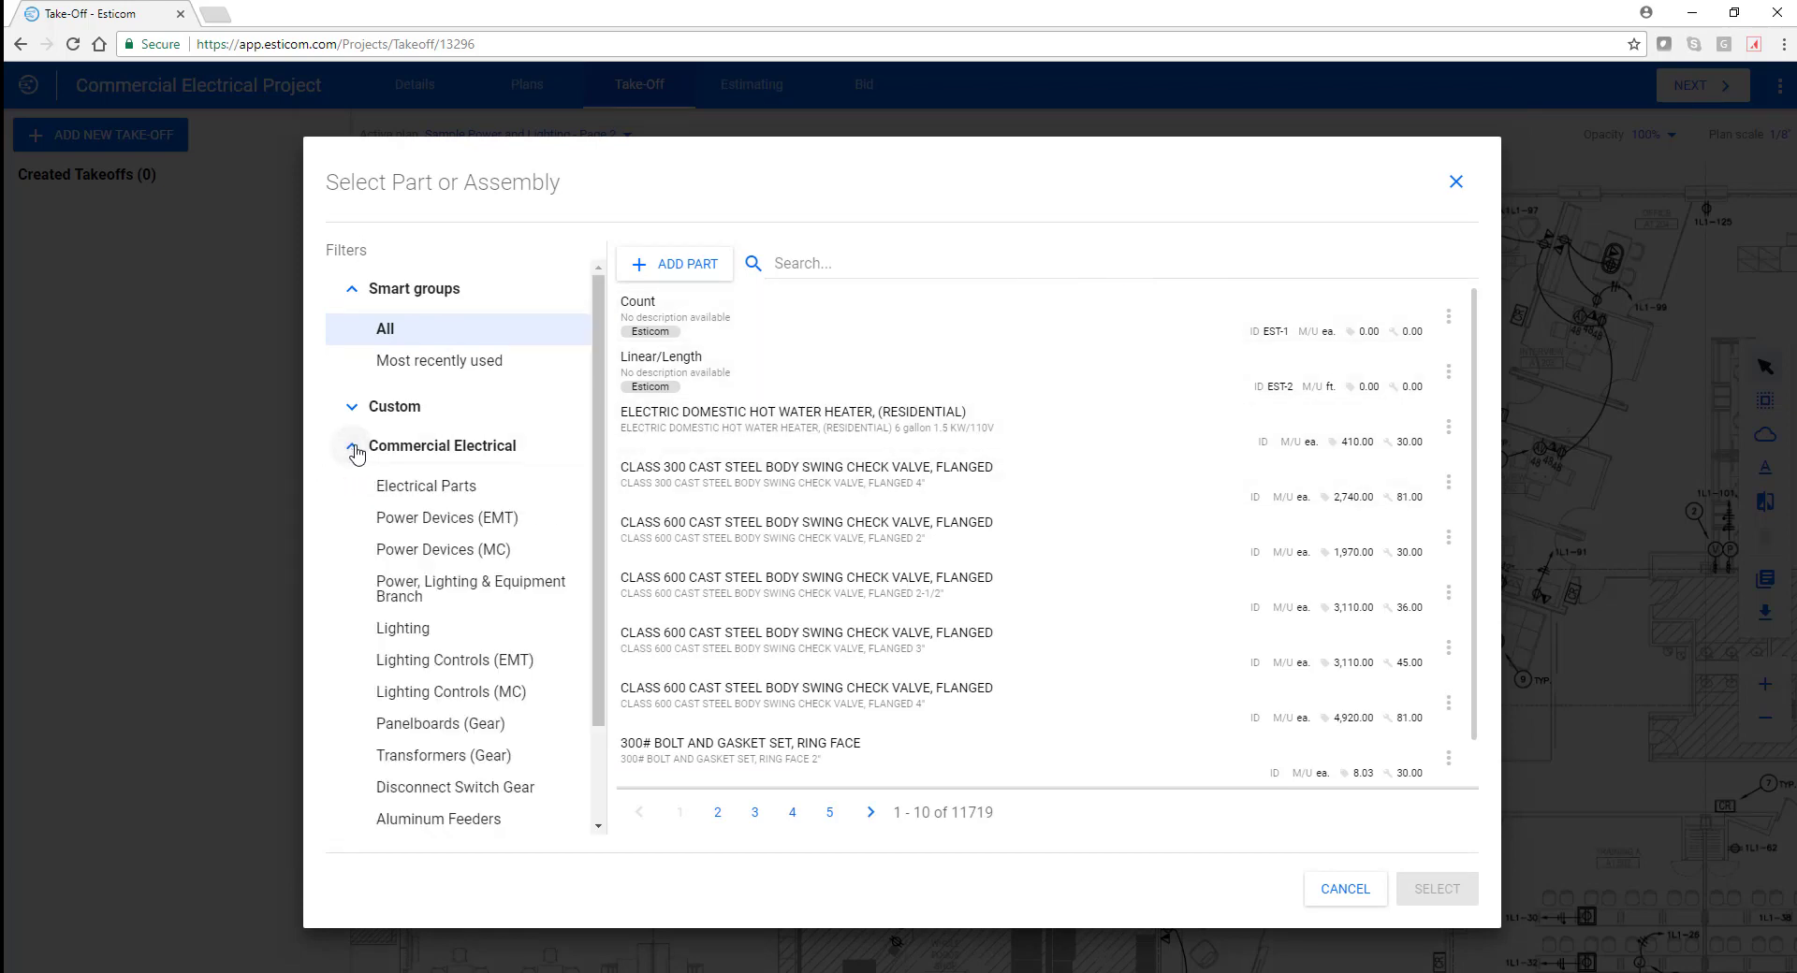
{"action": "scroll", "coordinate": [357, 450], "scroll_direction": "down", "scroll_amount": 3}
{"action": "left_click", "coordinate": [453, 409]}
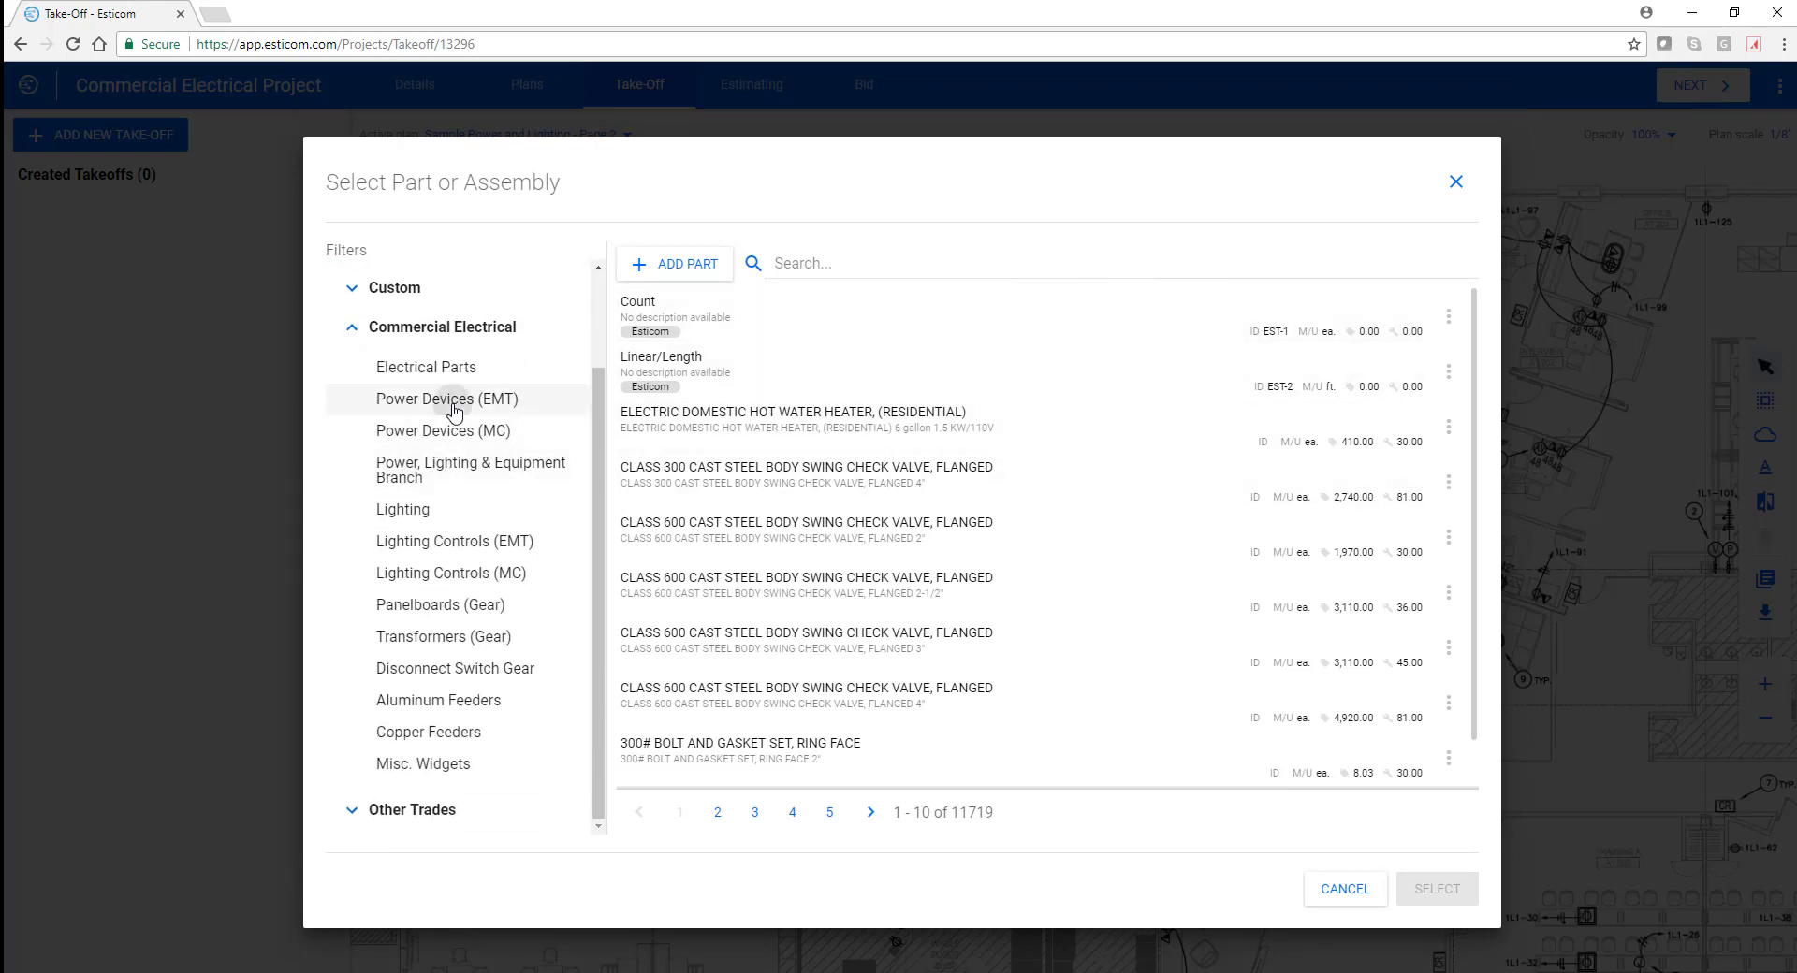
{"action": "mouse_move", "coordinate": [836, 315]}
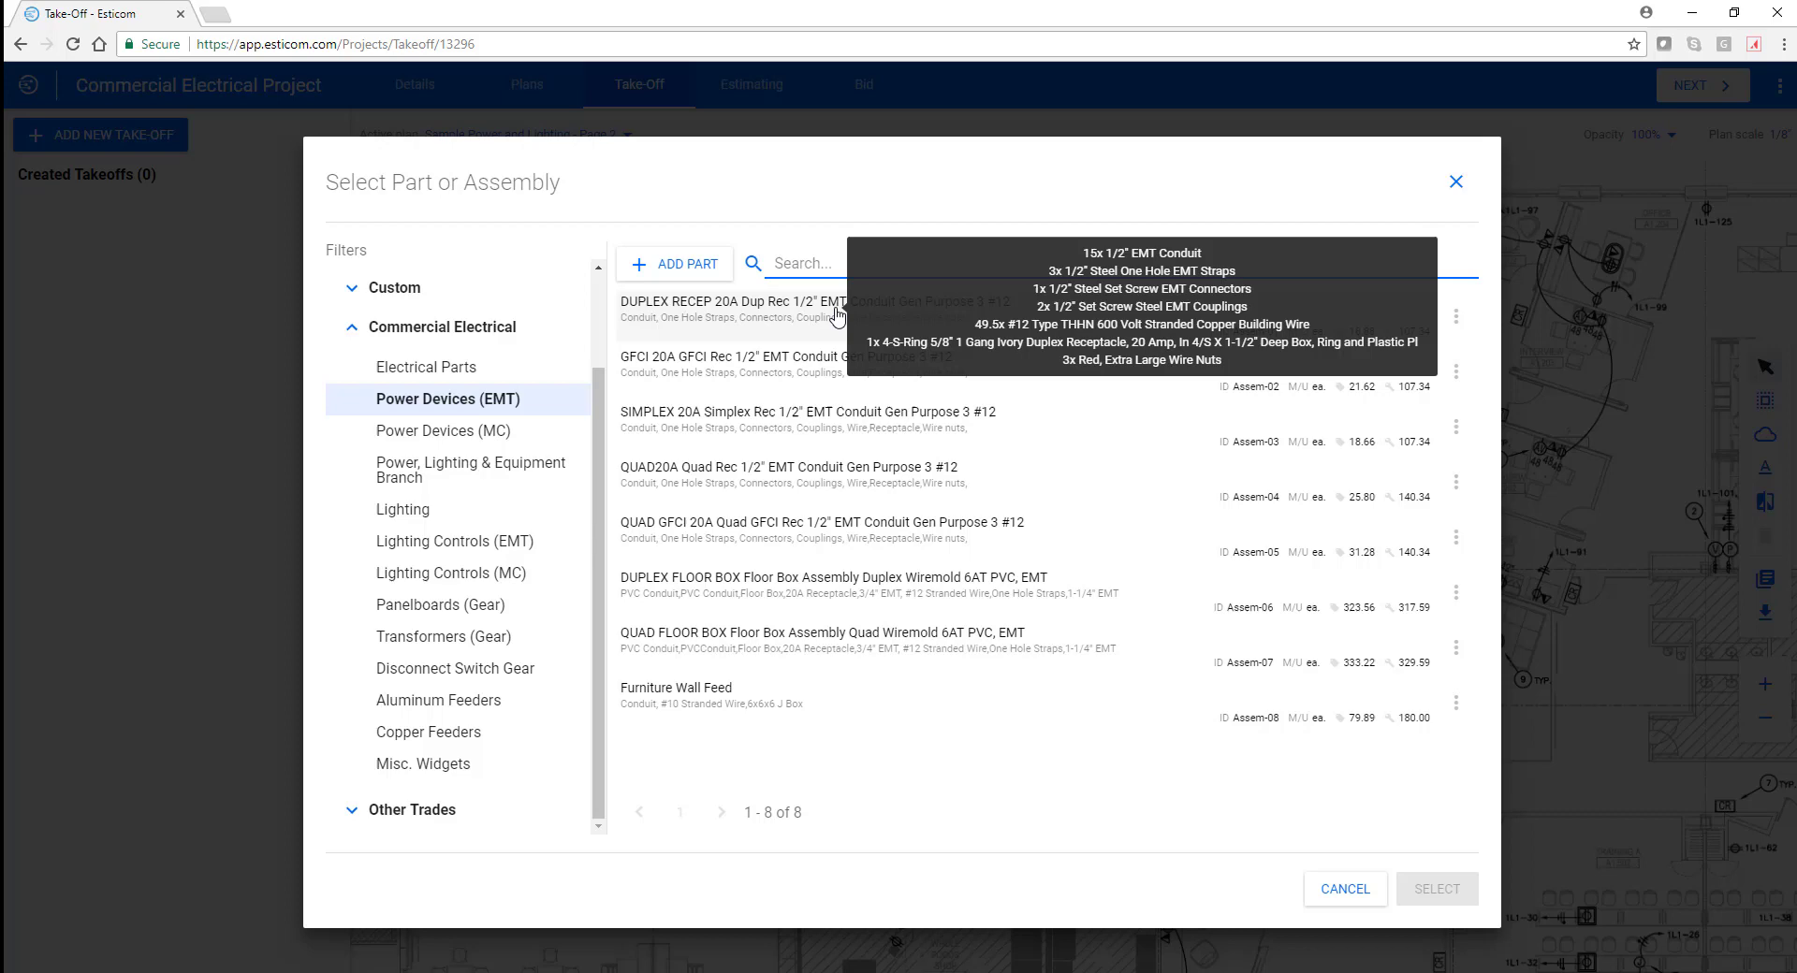
{"action": "left_click", "coordinate": [755, 309]}
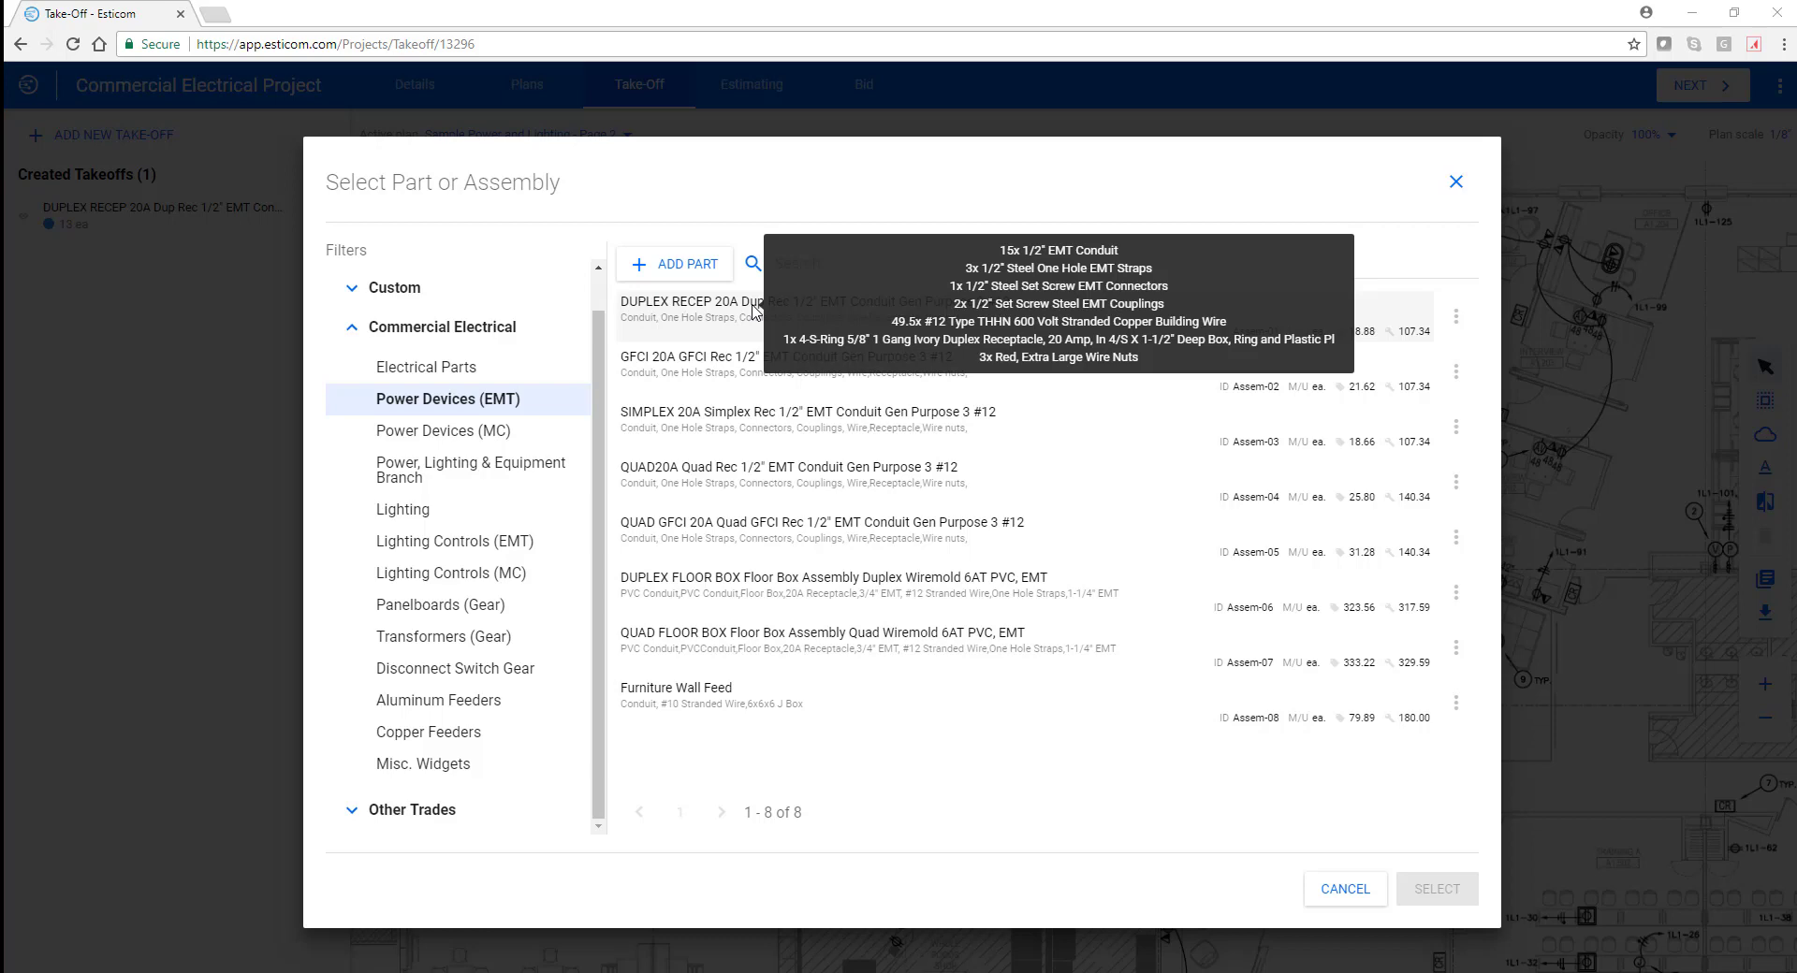
Step: Browse the Commercial Electrical assembly groups, from the power devices and branch wiring through lighting to Disconnect Switch Gear
{"action": "left_click", "coordinate": [446, 412]}
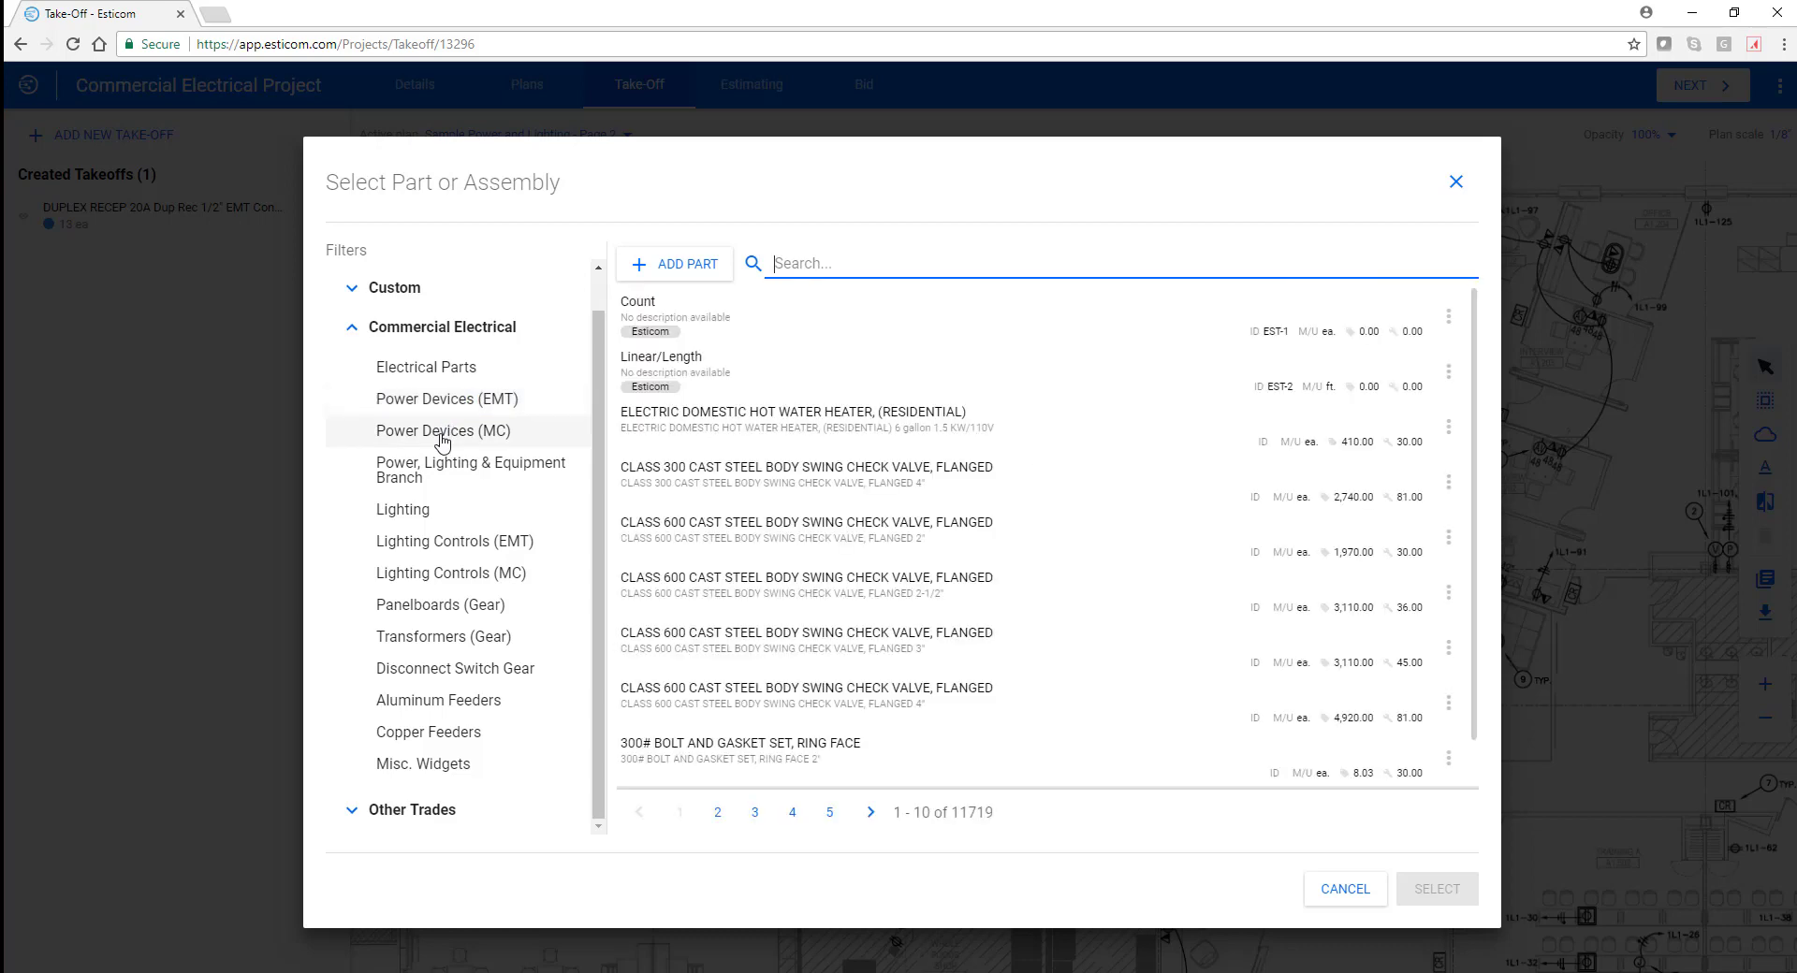
{"action": "left_click", "coordinate": [443, 438]}
{"action": "left_click", "coordinate": [428, 489]}
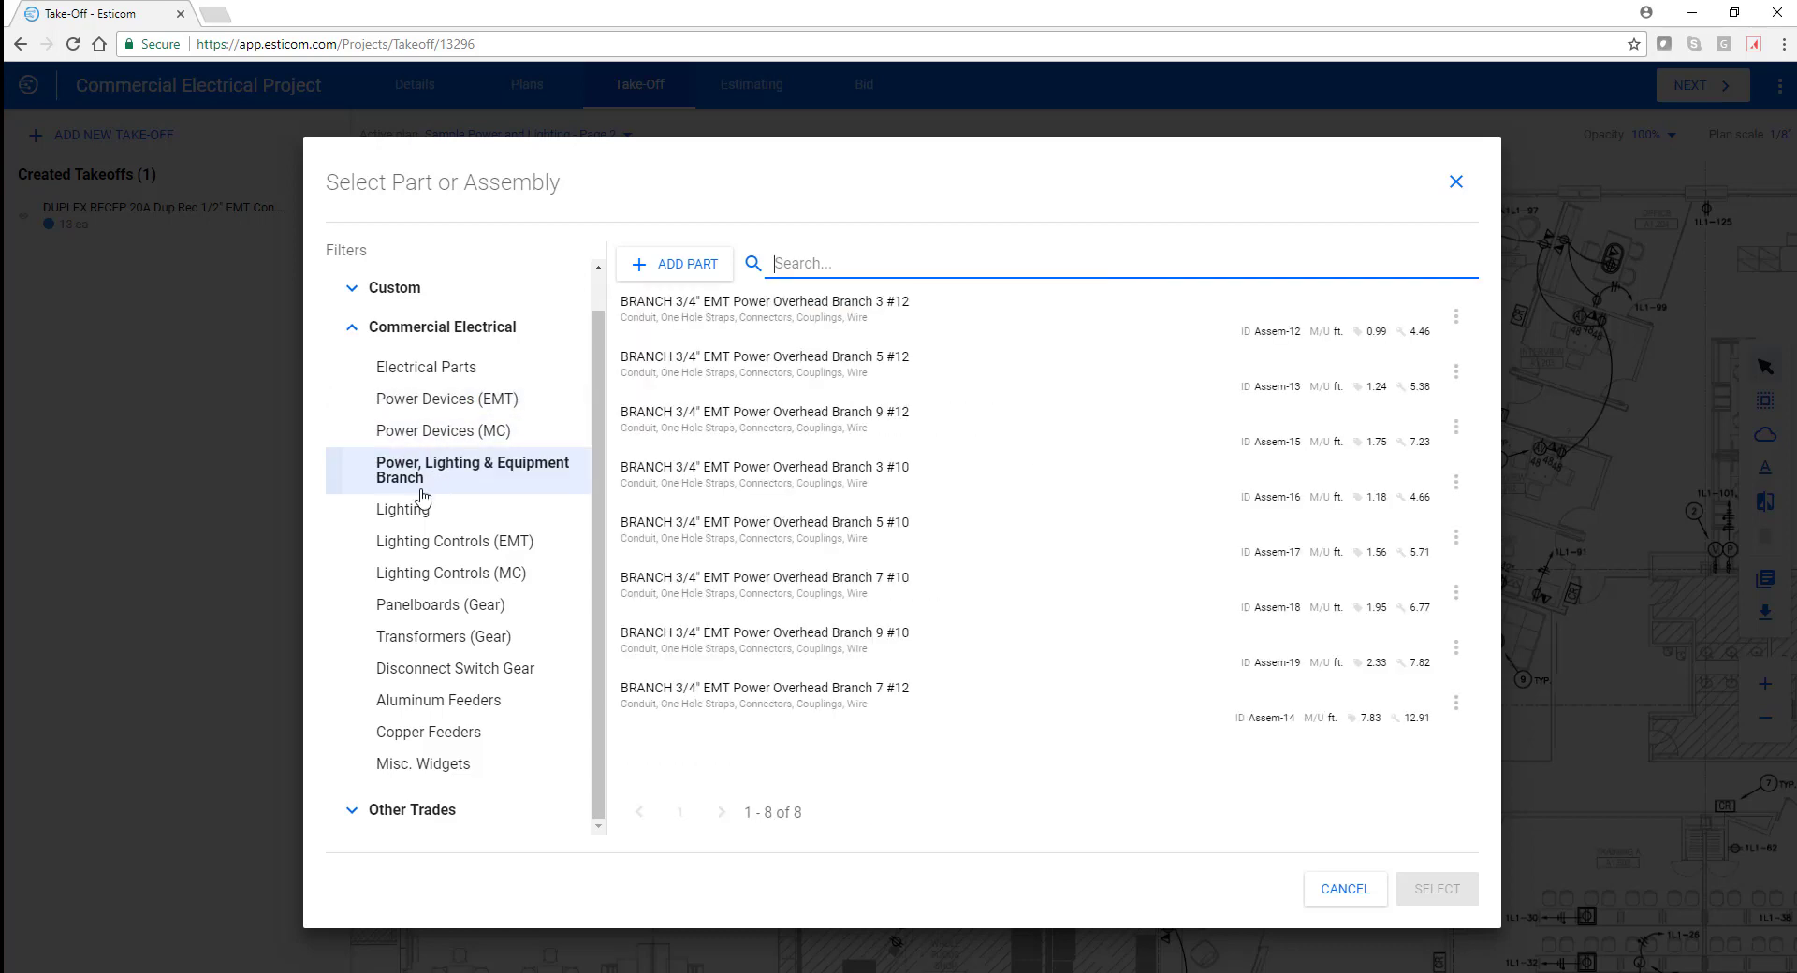
{"action": "left_click", "coordinate": [419, 514]}
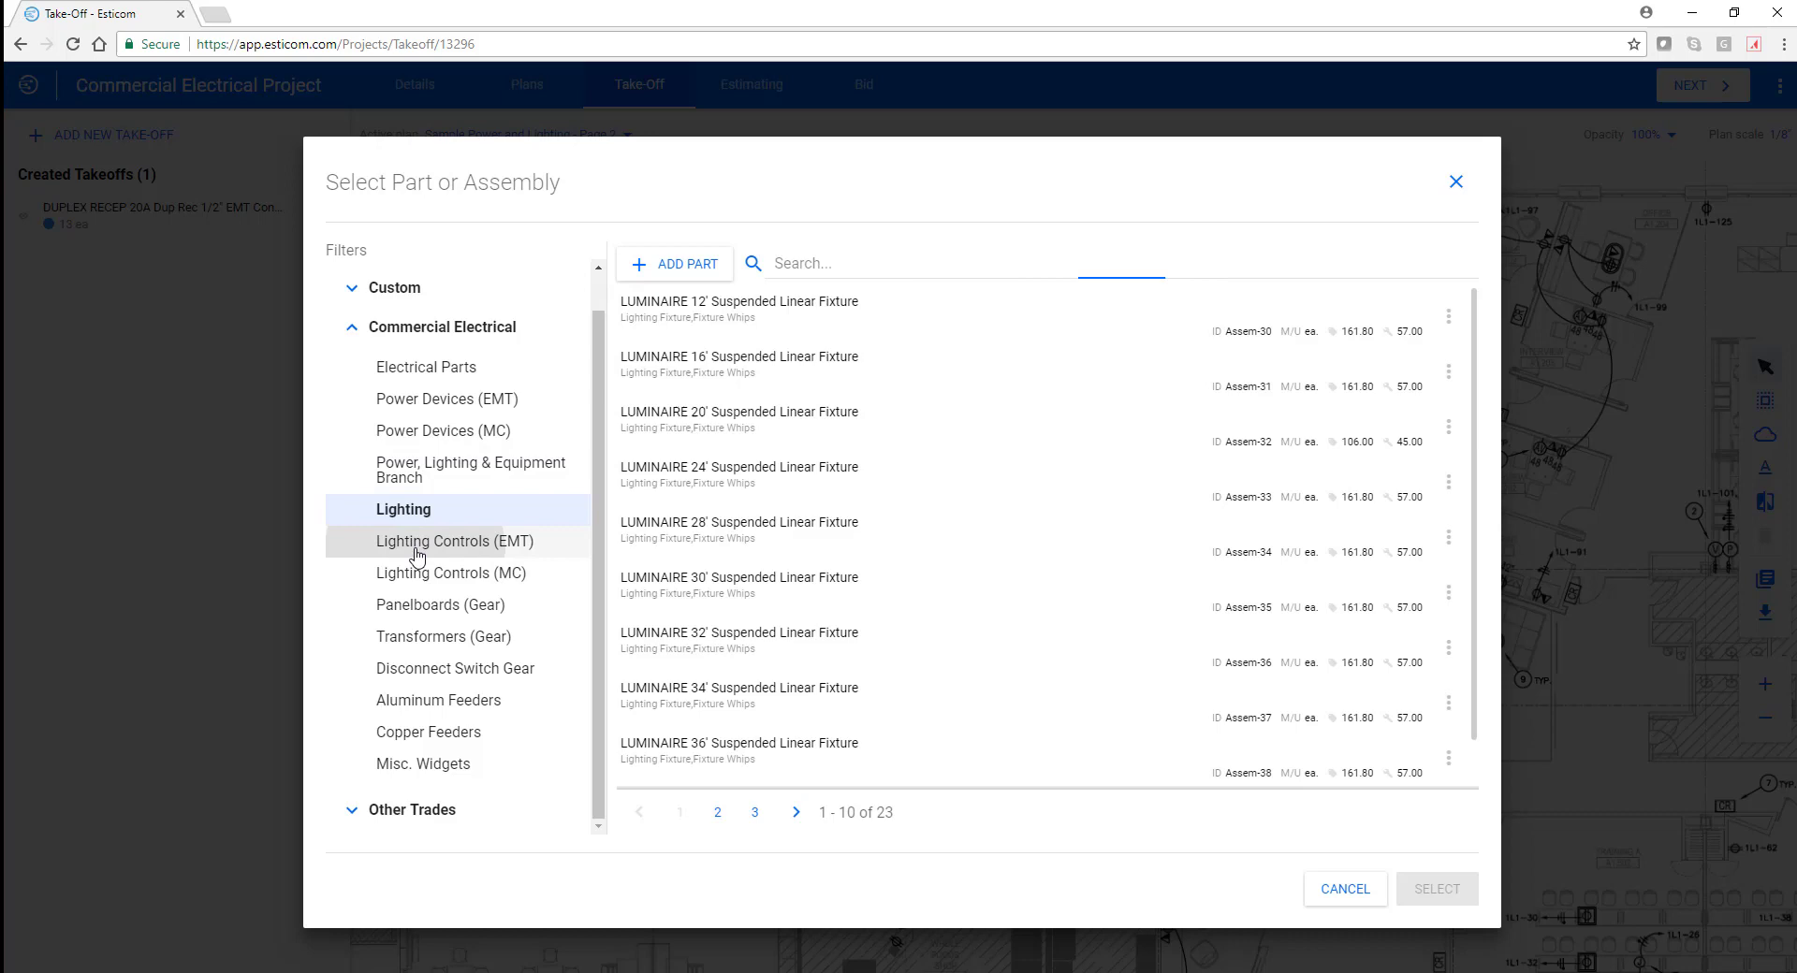
{"action": "left_click", "coordinate": [416, 555]}
{"action": "left_click", "coordinate": [456, 668]}
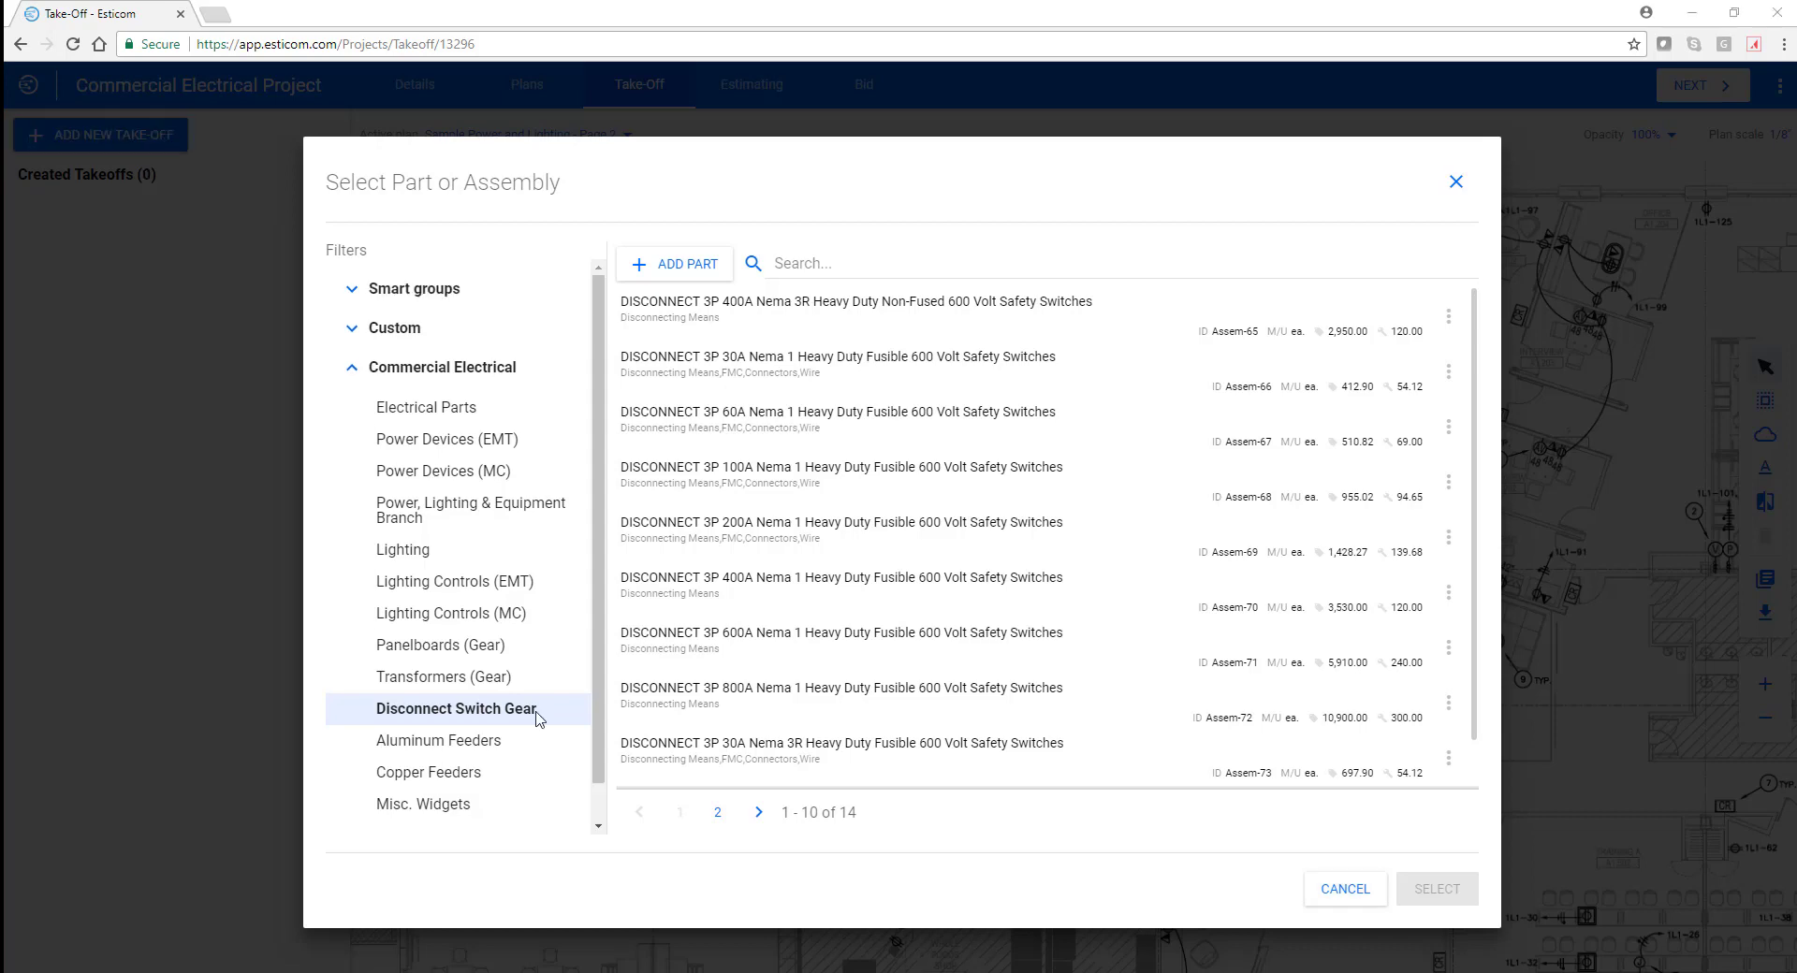
Step: Add the DUPLEX RECEP 20A 1/2" EMT assembly from Power Devices (EMT) to the plan as a Count take-off with a smaller, blue symbol
{"action": "left_click", "coordinate": [447, 440]}
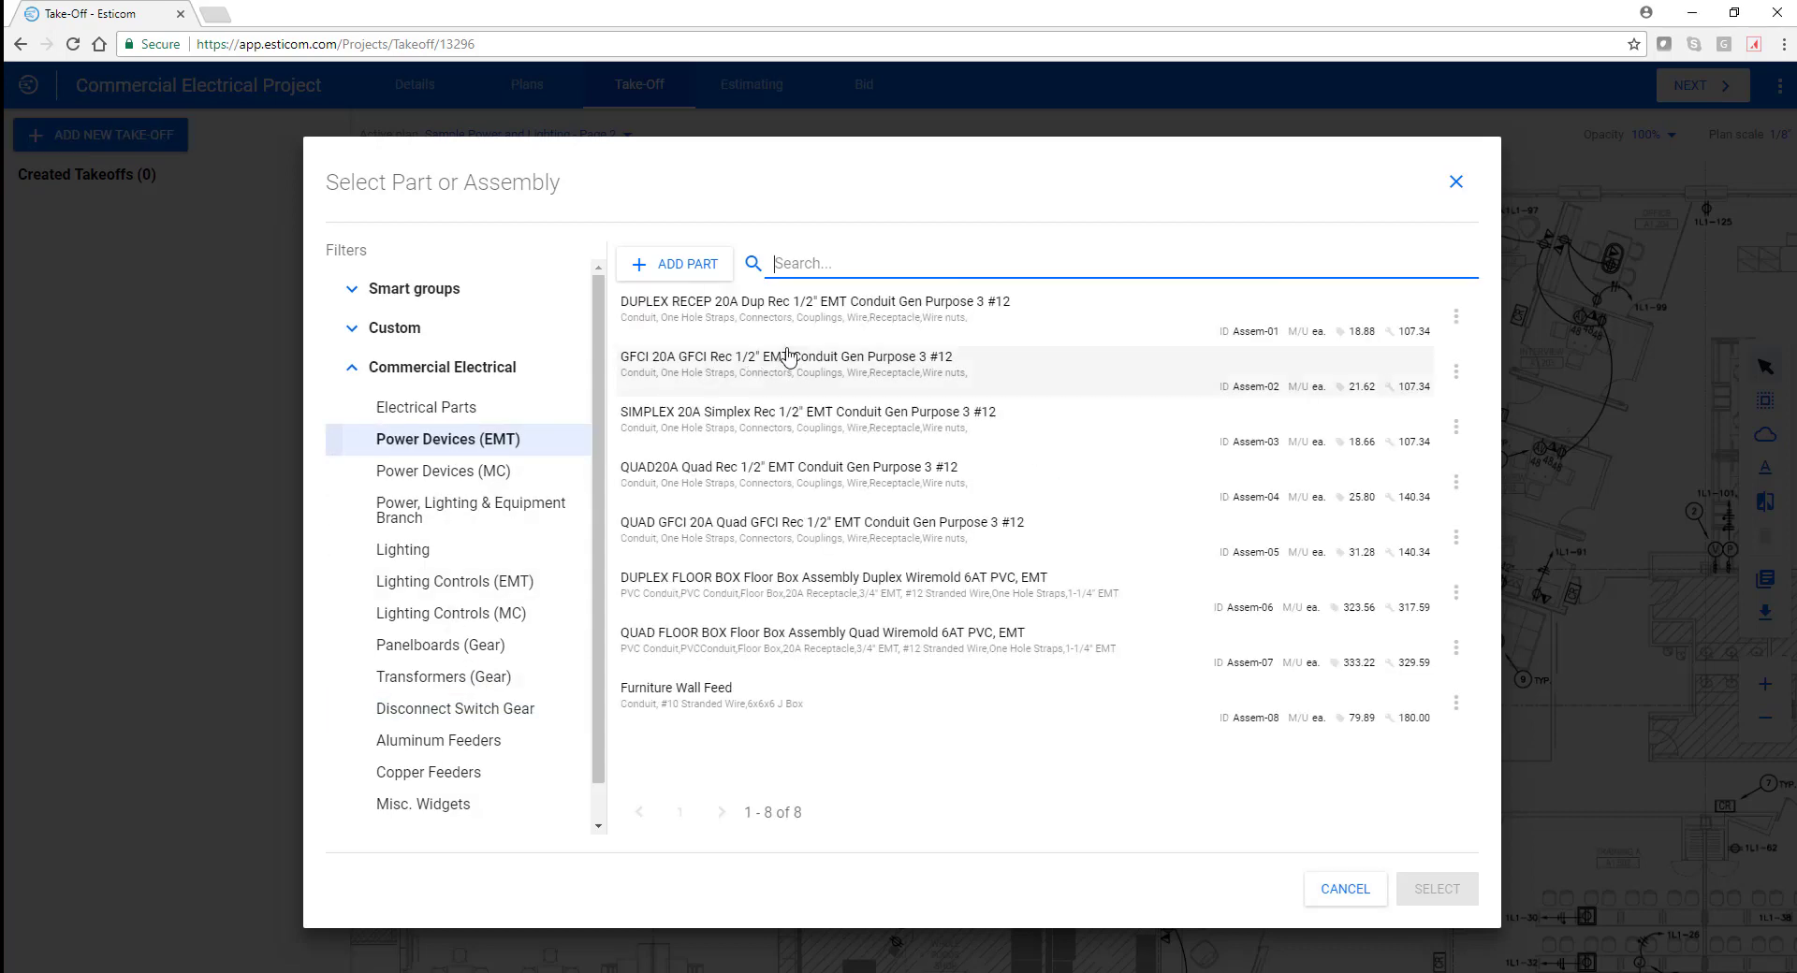
{"action": "left_click", "coordinate": [842, 316]}
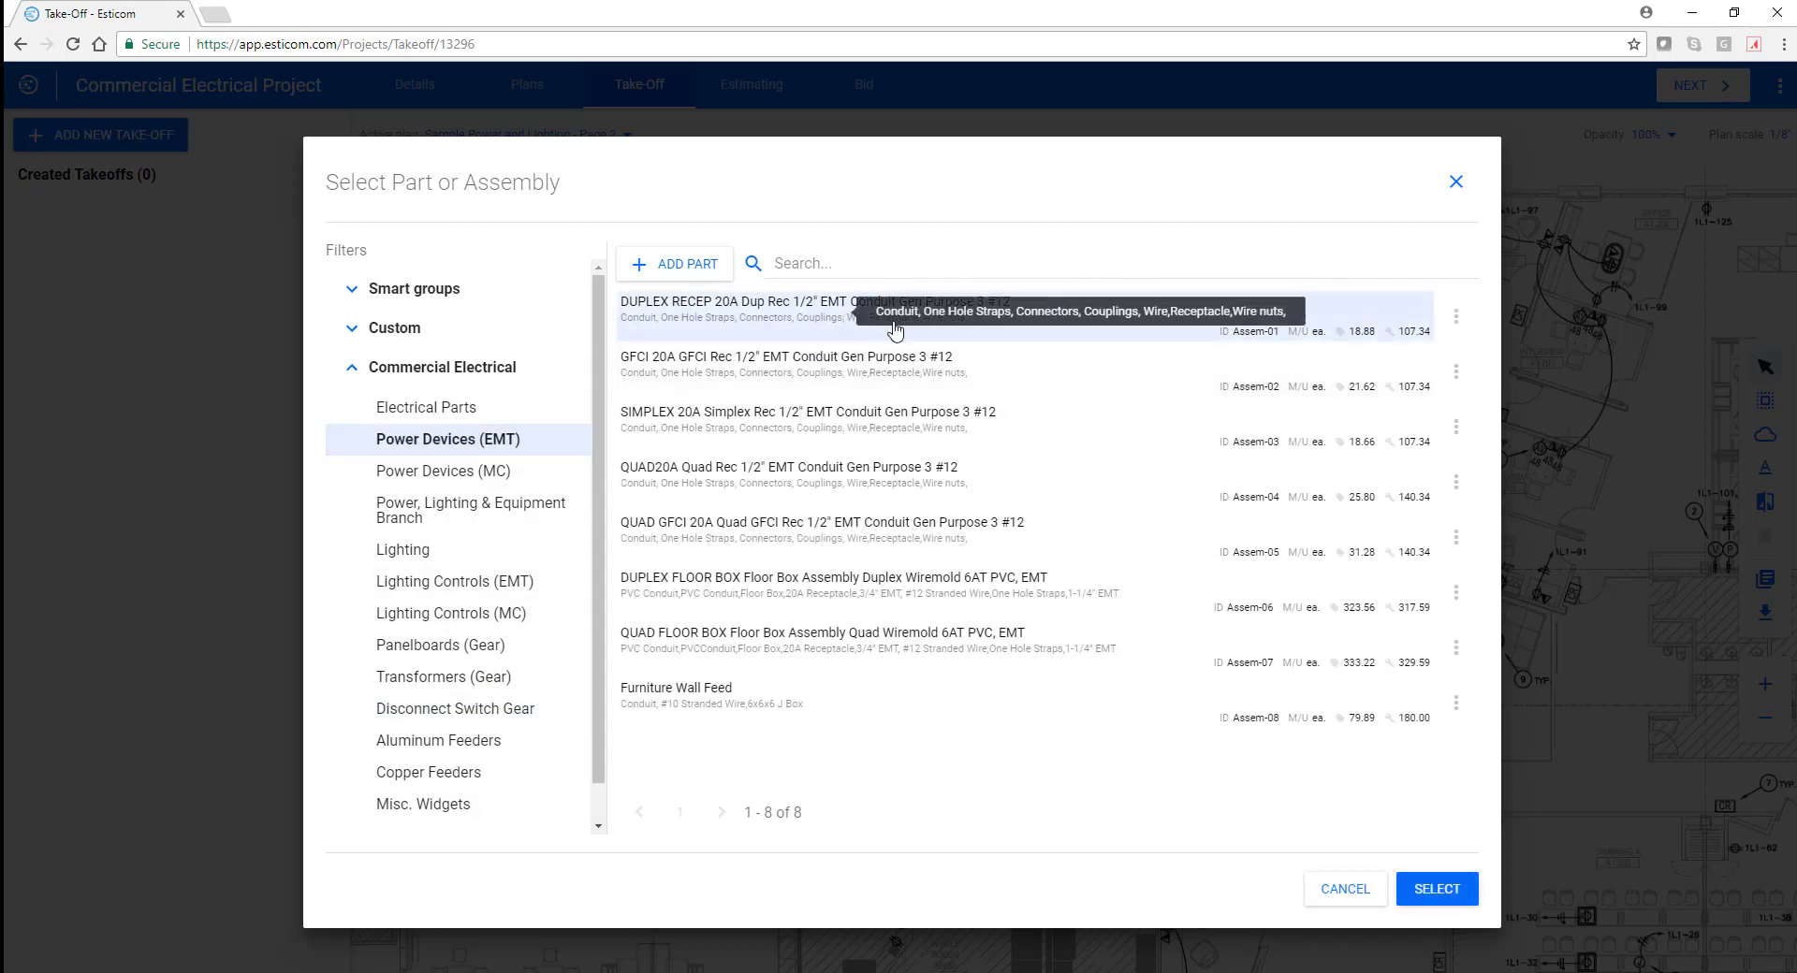
{"action": "left_click", "coordinate": [1423, 890]}
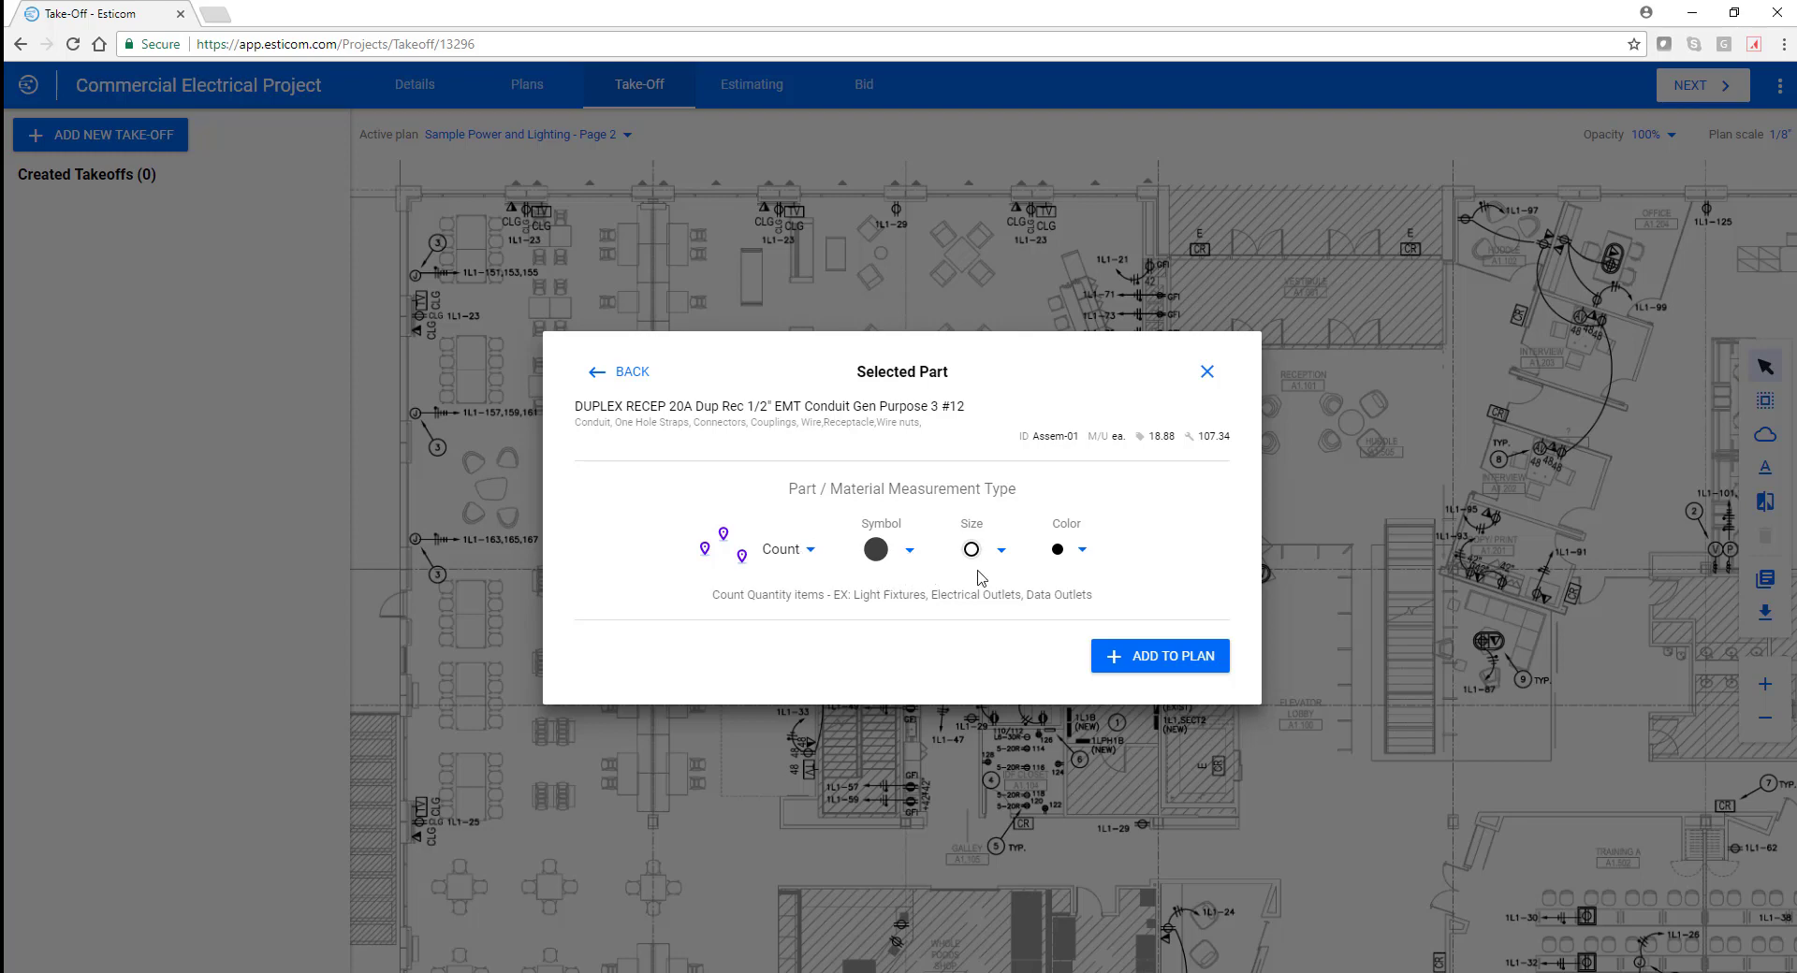
{"action": "left_click", "coordinate": [1001, 550]}
{"action": "left_click", "coordinate": [1024, 549]}
{"action": "left_click", "coordinate": [1082, 550]}
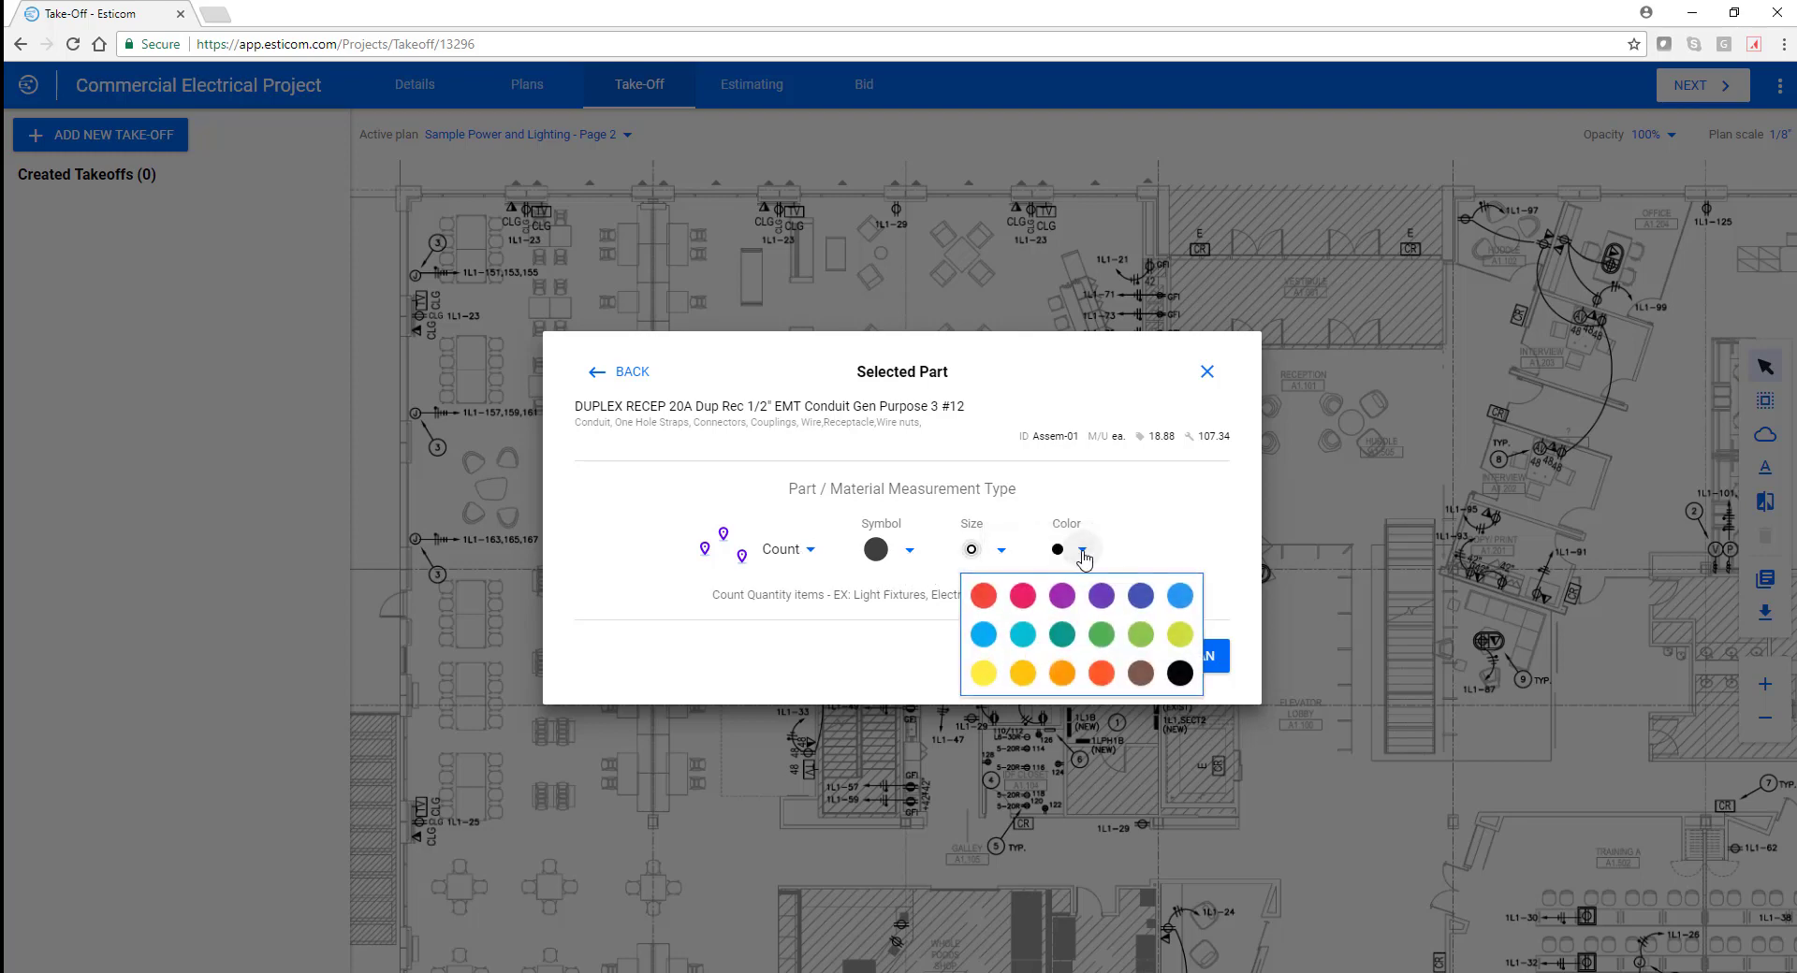
{"action": "left_click", "coordinate": [1180, 599]}
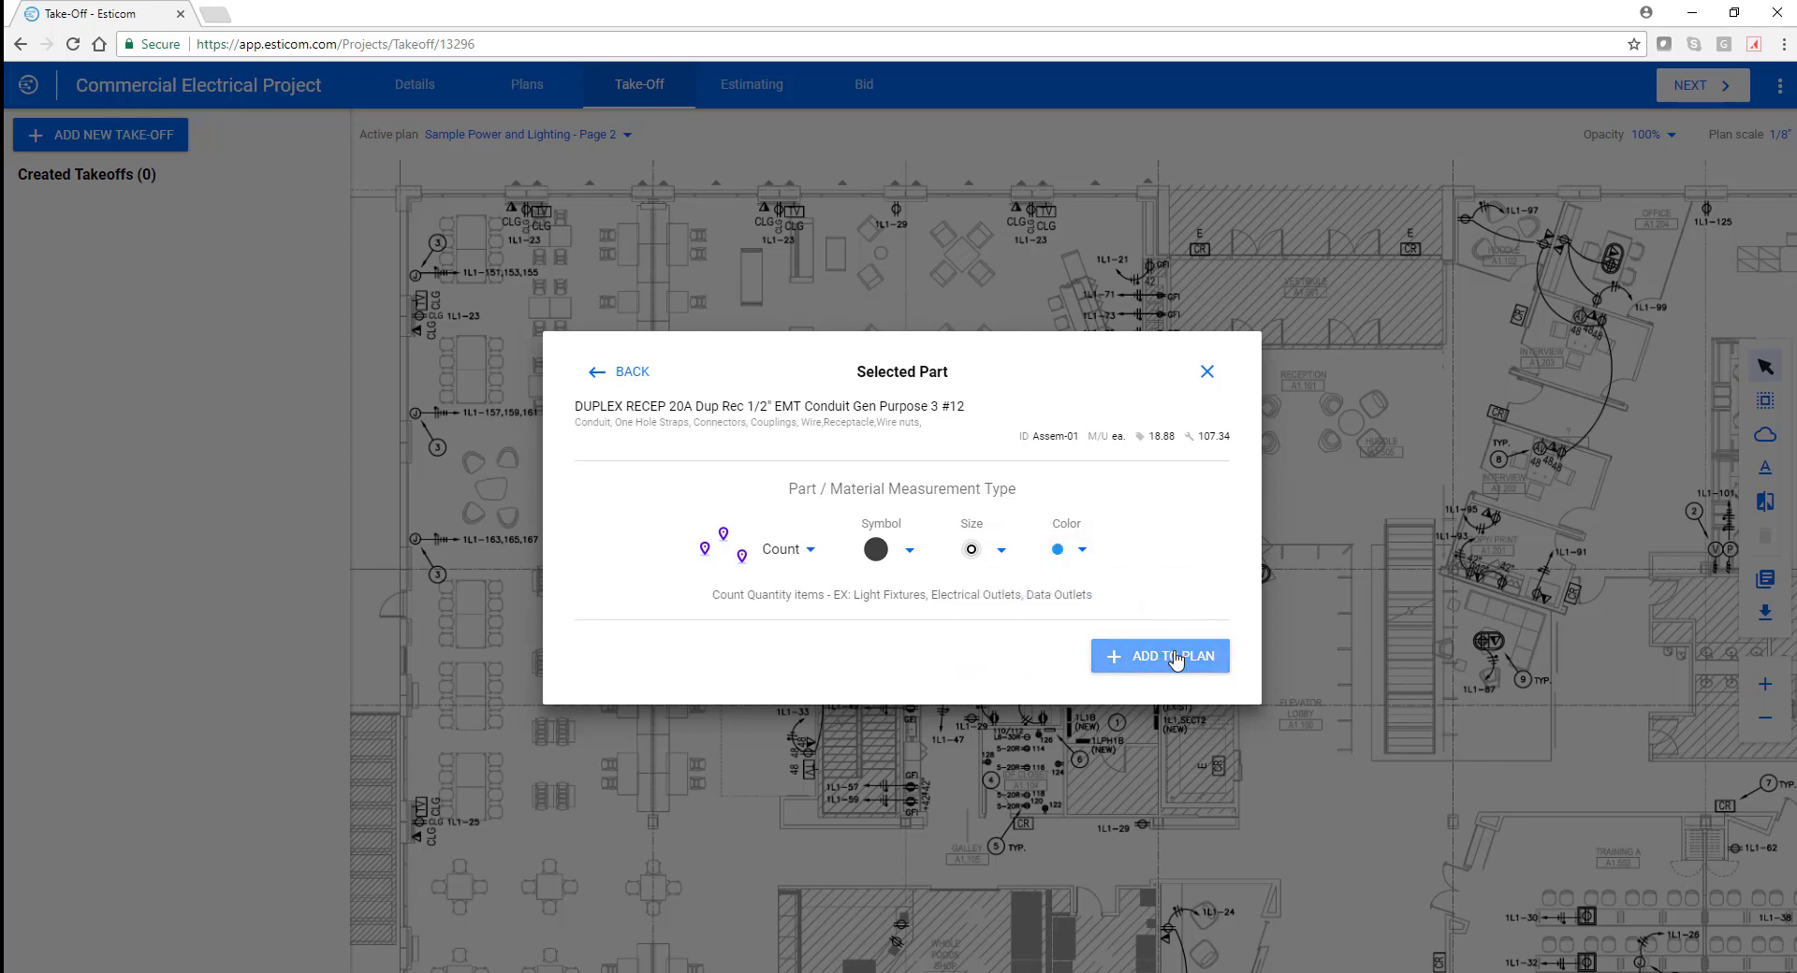
{"action": "left_click", "coordinate": [1177, 659]}
Step: Count the duplex receptacles along the dining areas' outer walls and beside the stairs near 1L1-33, and stop the take-off
{"action": "left_click", "coordinate": [420, 821]}
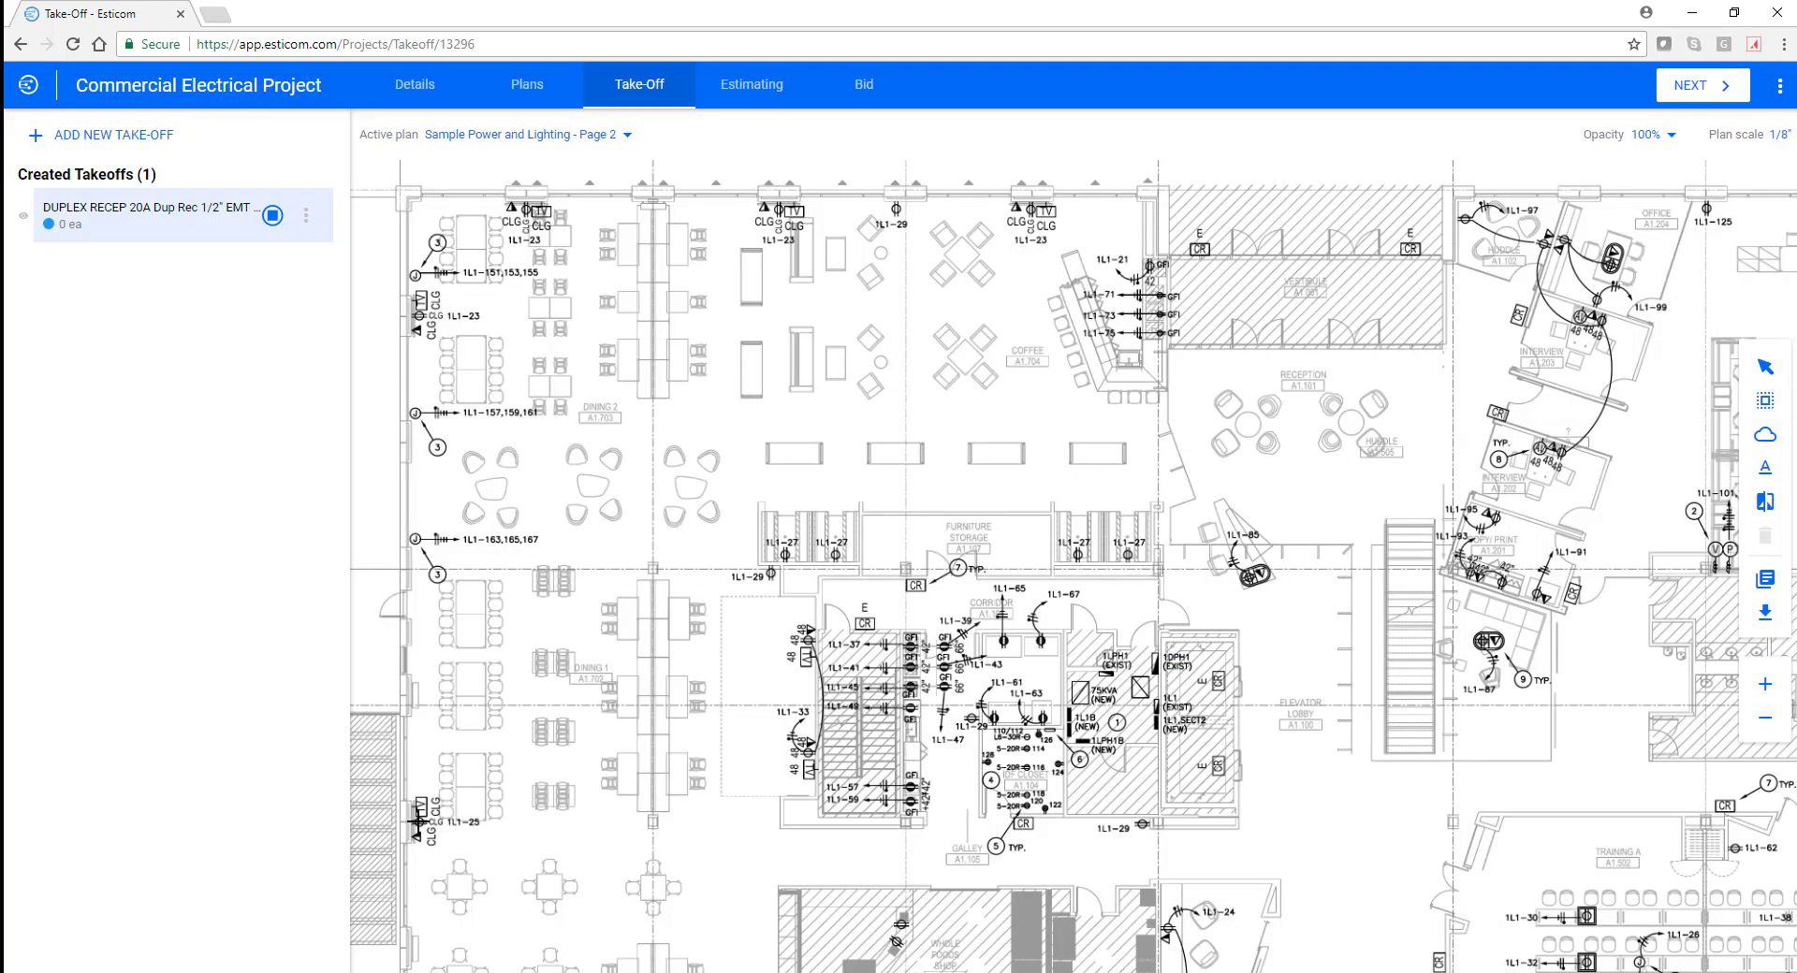
{"action": "left_click", "coordinate": [419, 316]}
{"action": "left_click", "coordinate": [527, 208]}
{"action": "left_click", "coordinate": [272, 215]}
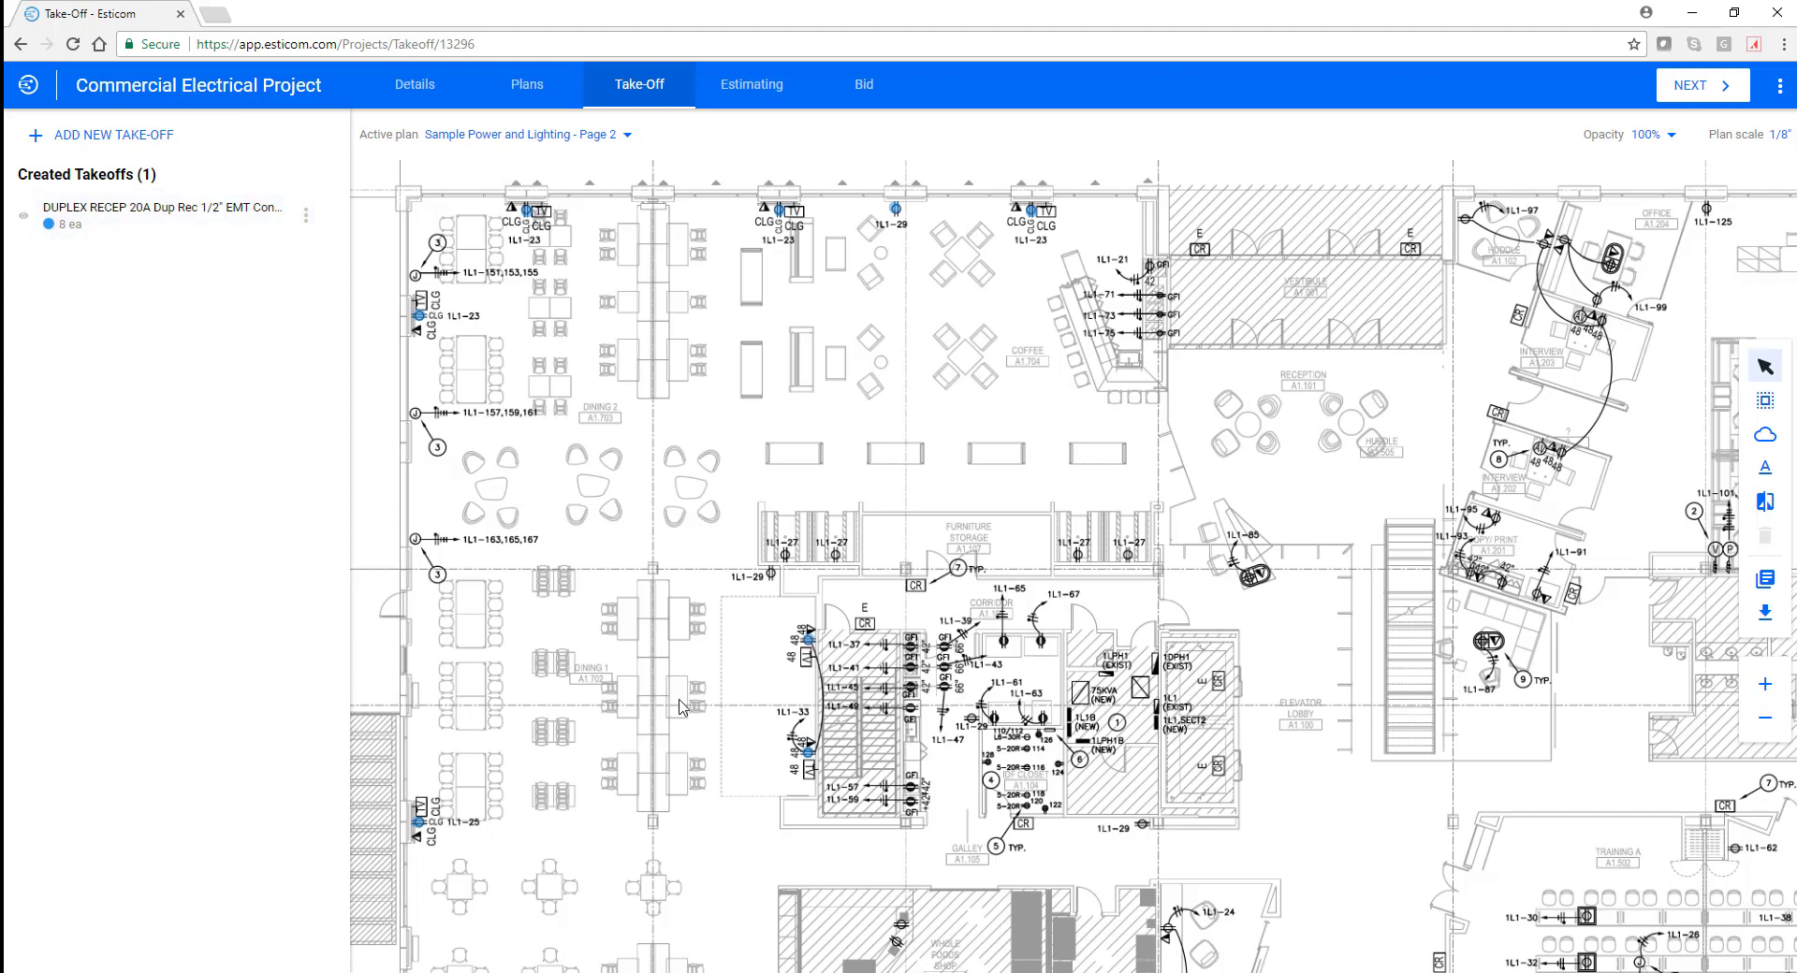
Step: Delete the two duplex receptacle markers beside the stairs near 1L1-33
{"action": "left_click_drag", "start_coordinate": [807, 639], "coordinate": [778, 653]}
{"action": "key", "text": "Delete"}
{"action": "left_click", "coordinate": [808, 754]}
{"action": "key", "text": "Delete"}
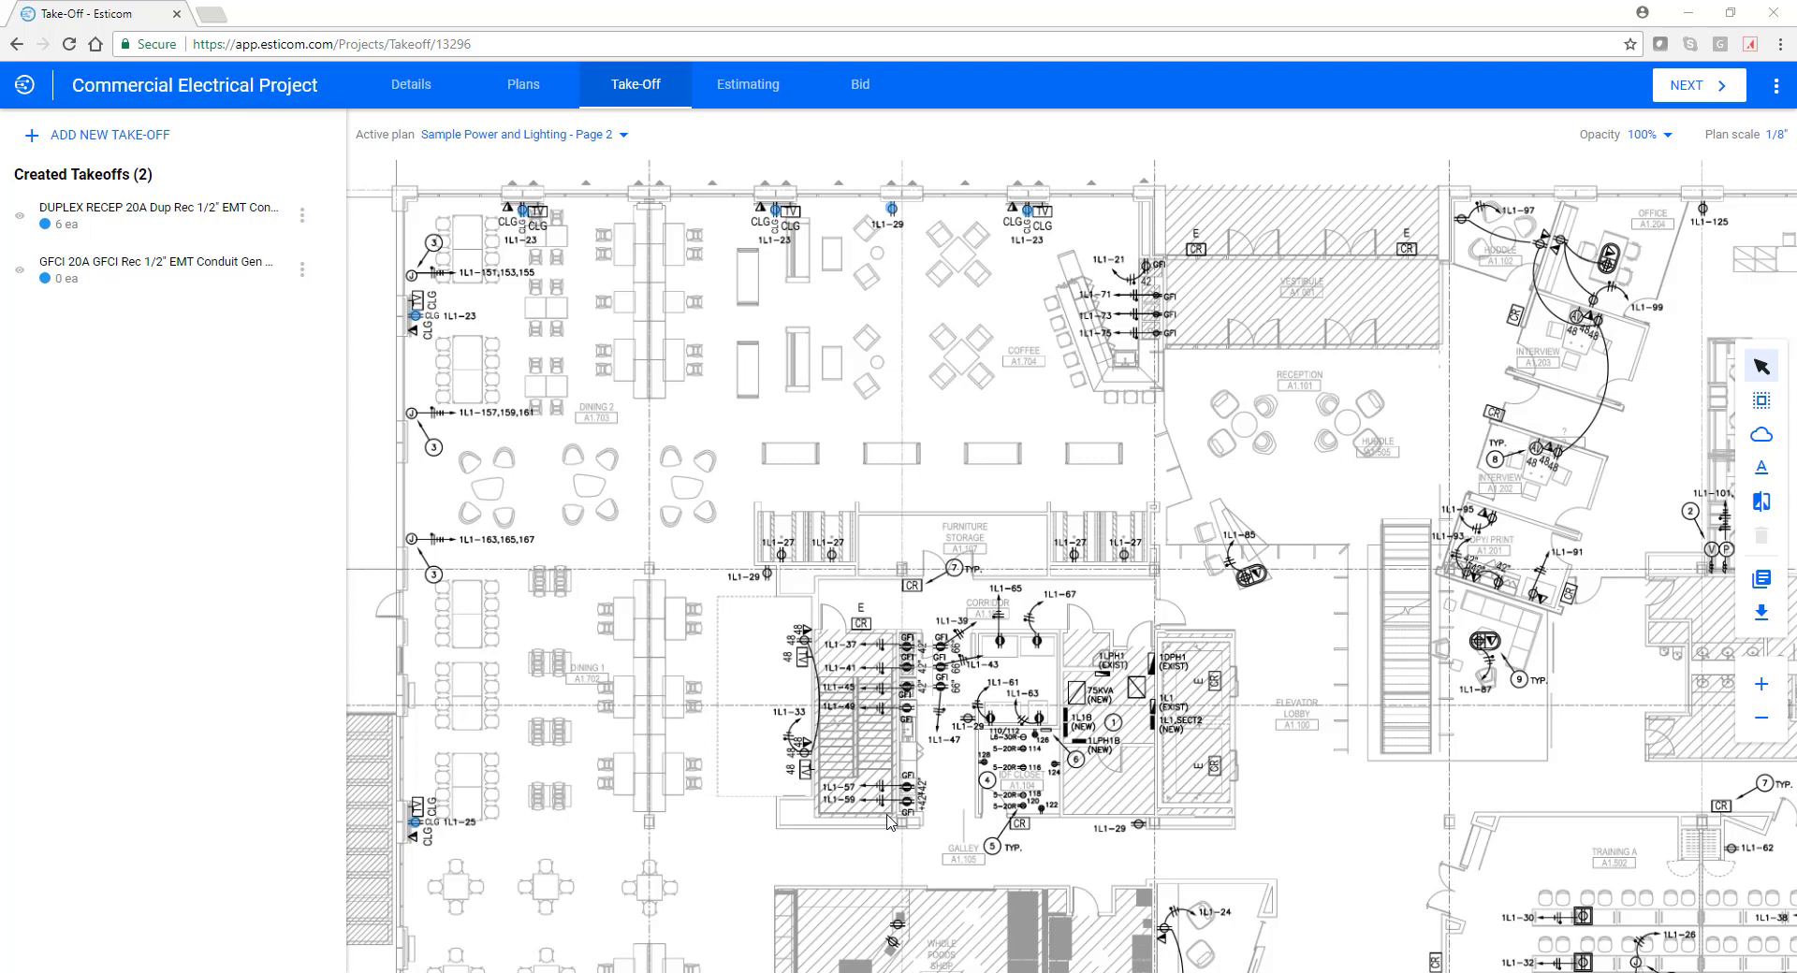
Step: Select BRANCH 3/4" EMT Power Overhead Branch 9 #12 from the Power, Lighting & Equipment Branch group for a new take-off
{"action": "left_click", "coordinate": [132, 136]}
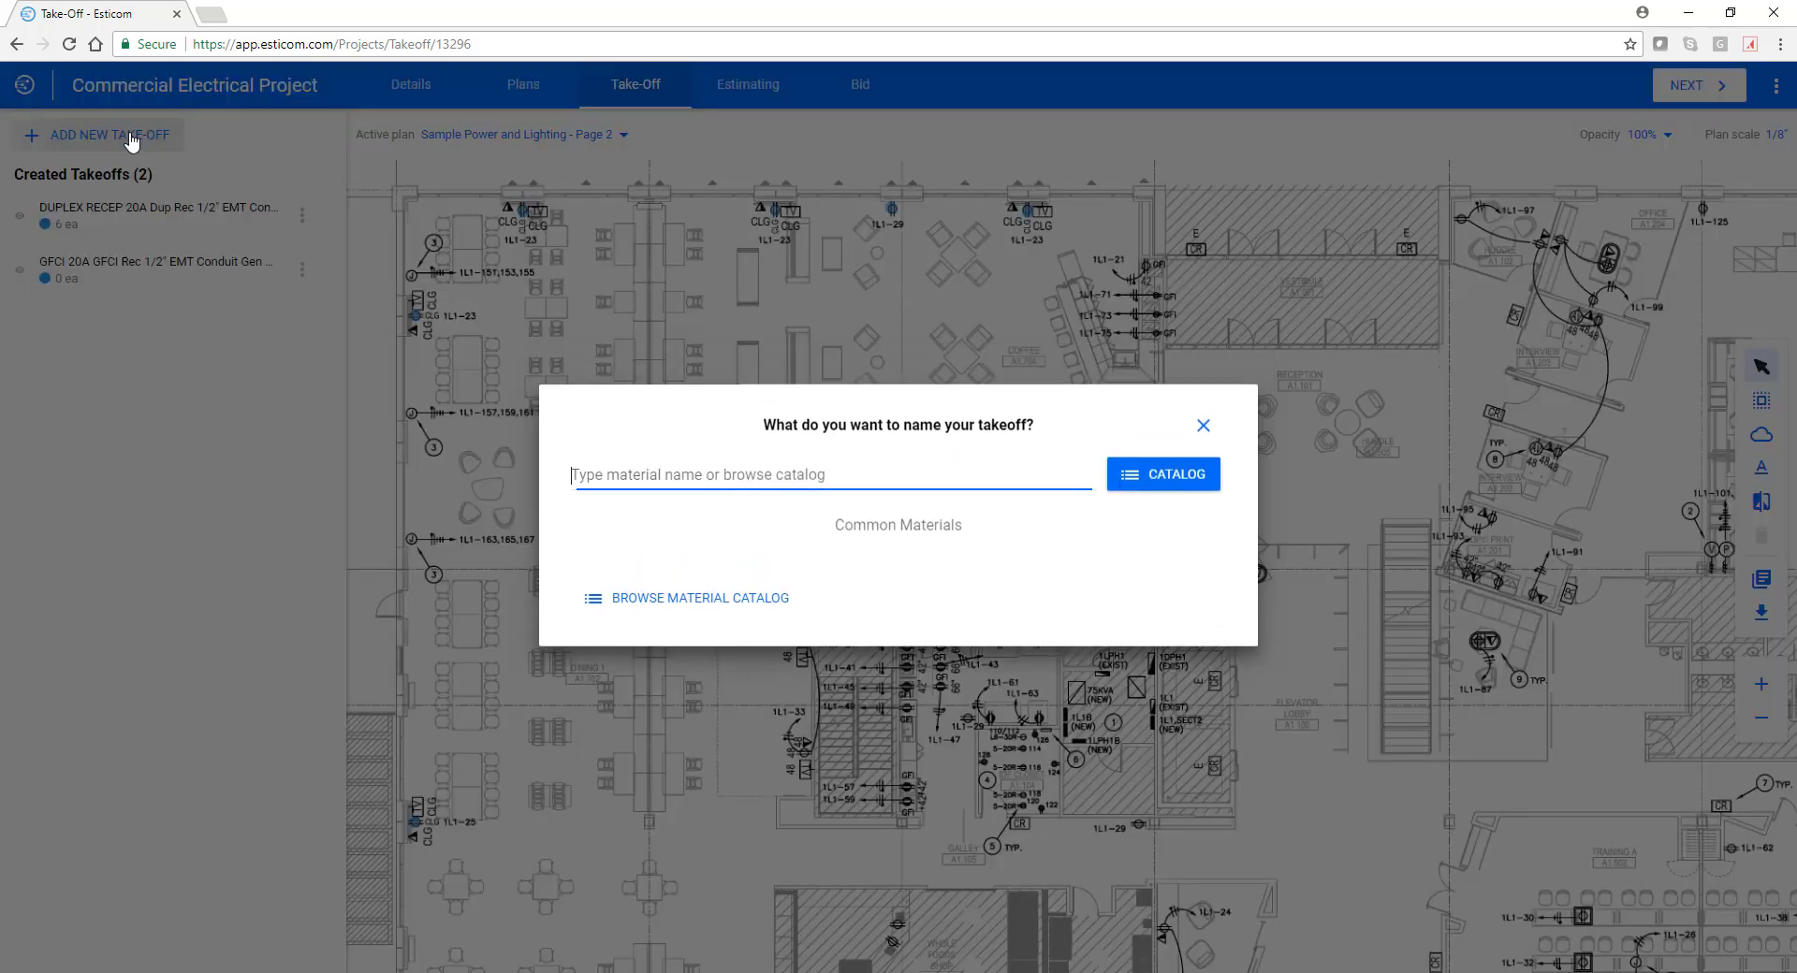
{"action": "left_click", "coordinate": [618, 597]}
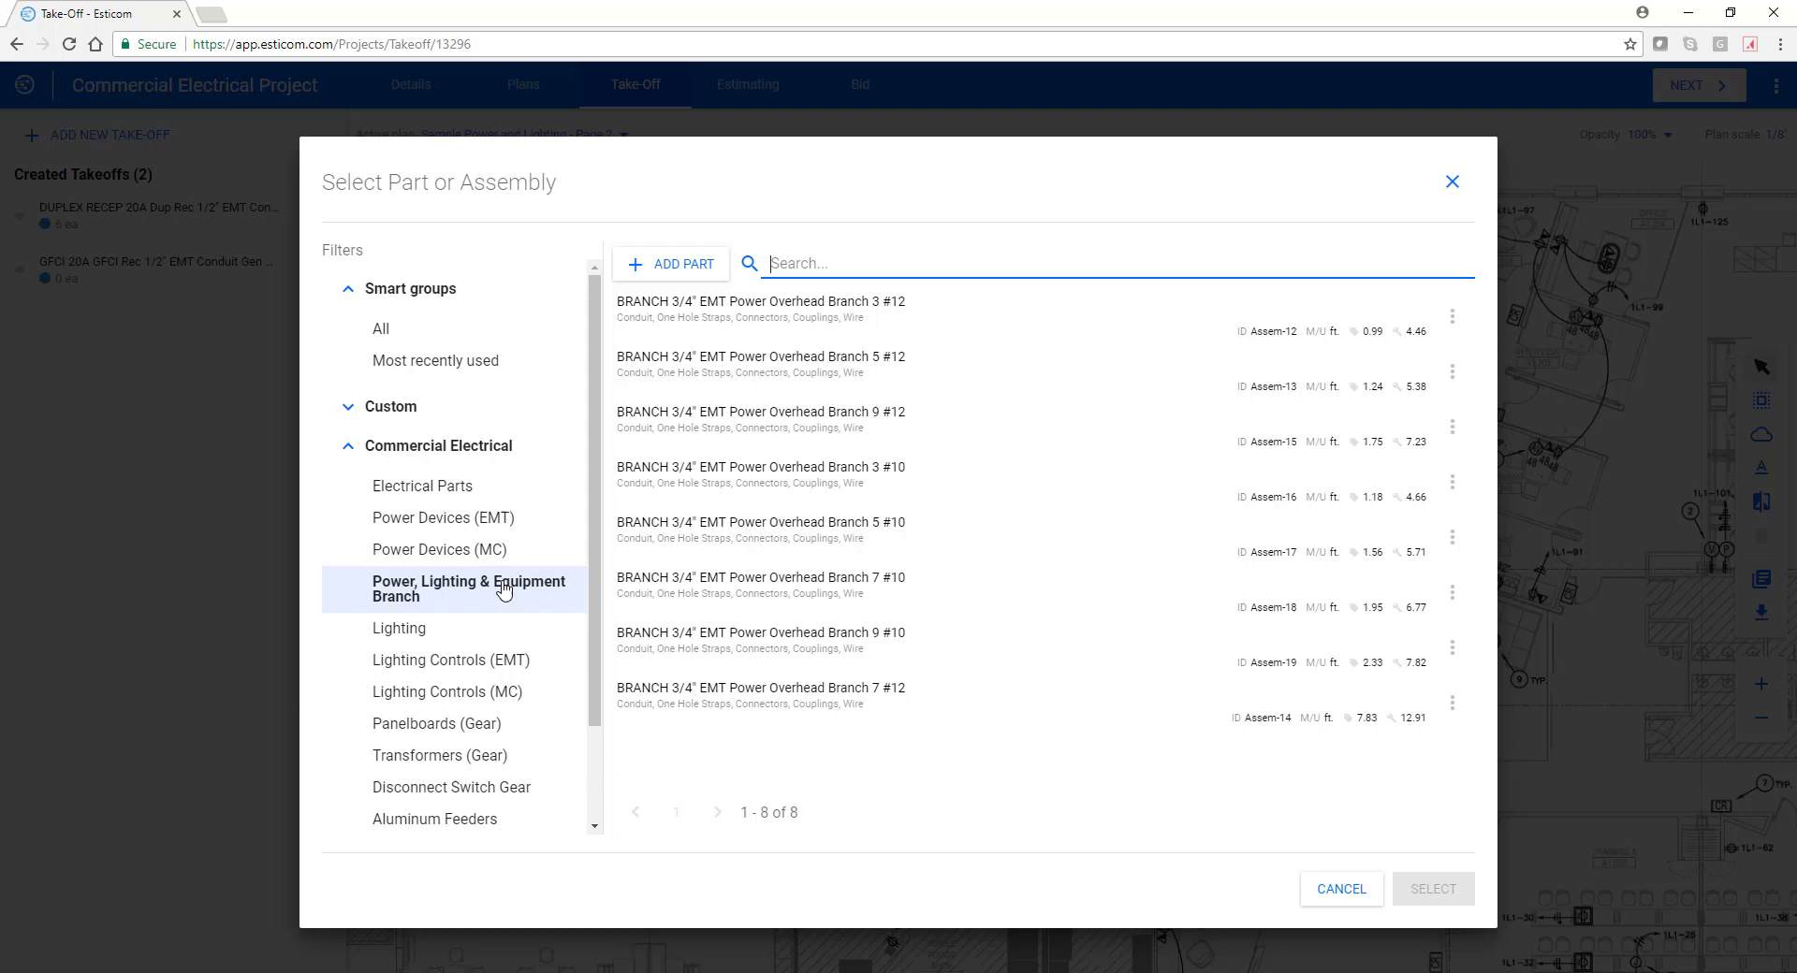
{"action": "left_click", "coordinate": [805, 432]}
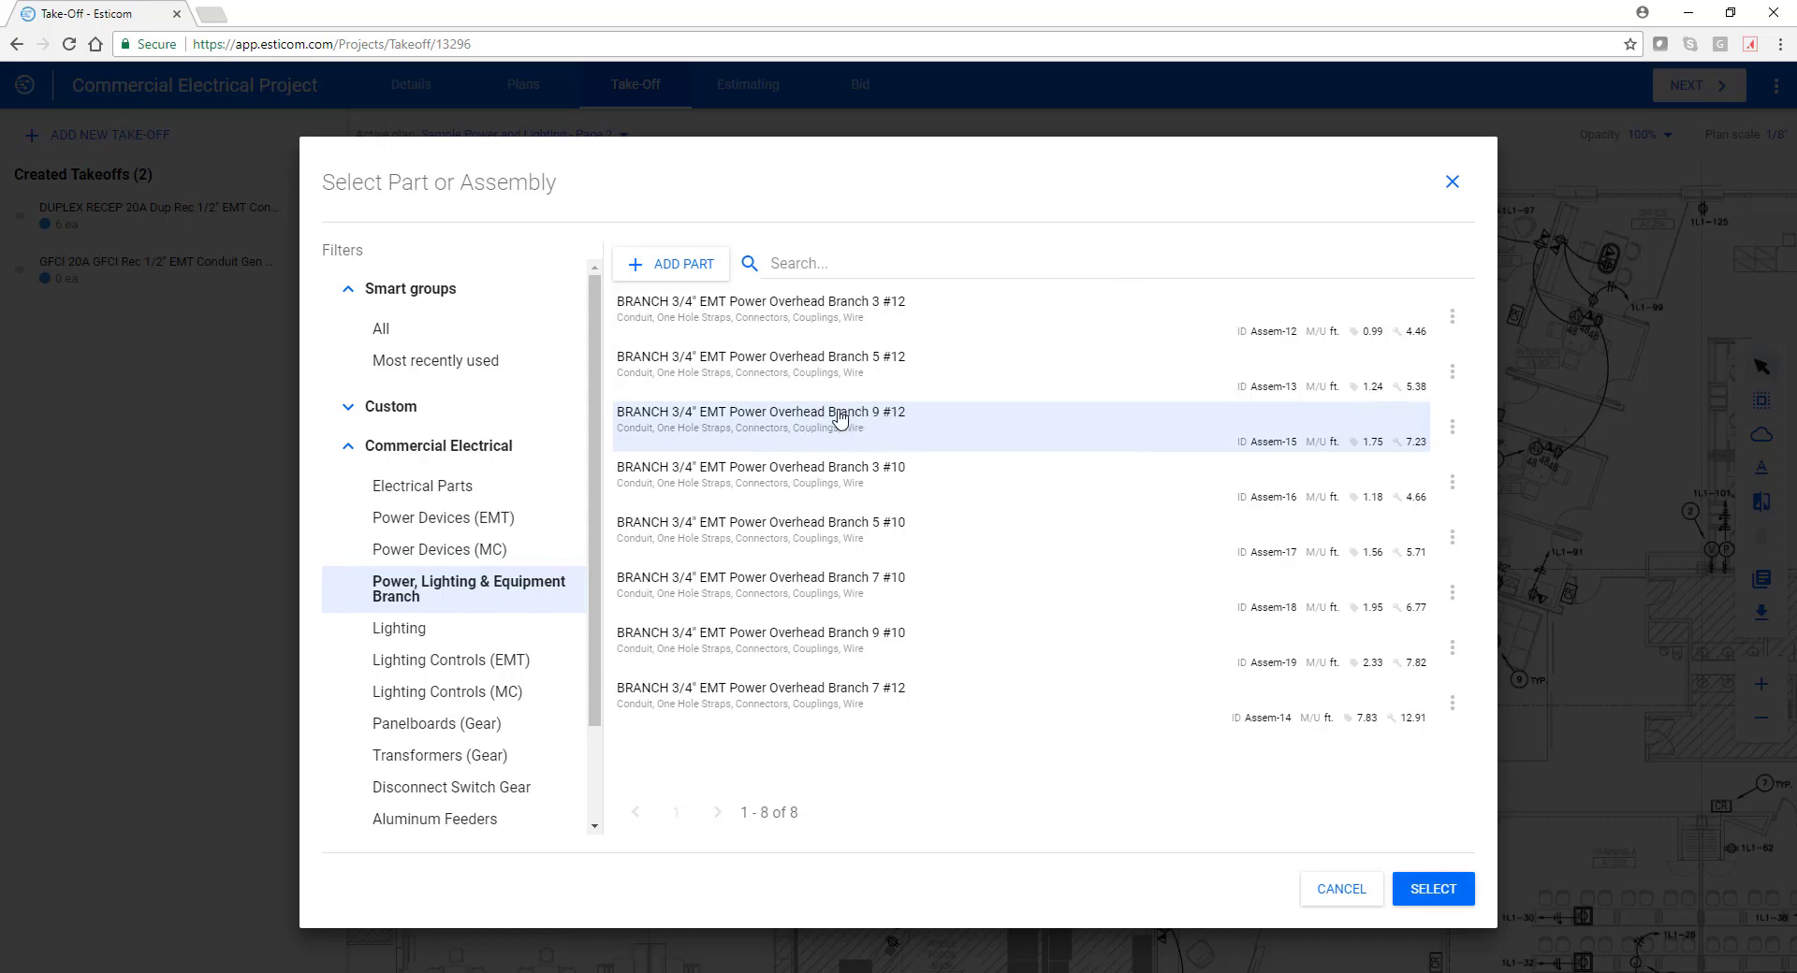
{"action": "left_click", "coordinate": [1428, 898]}
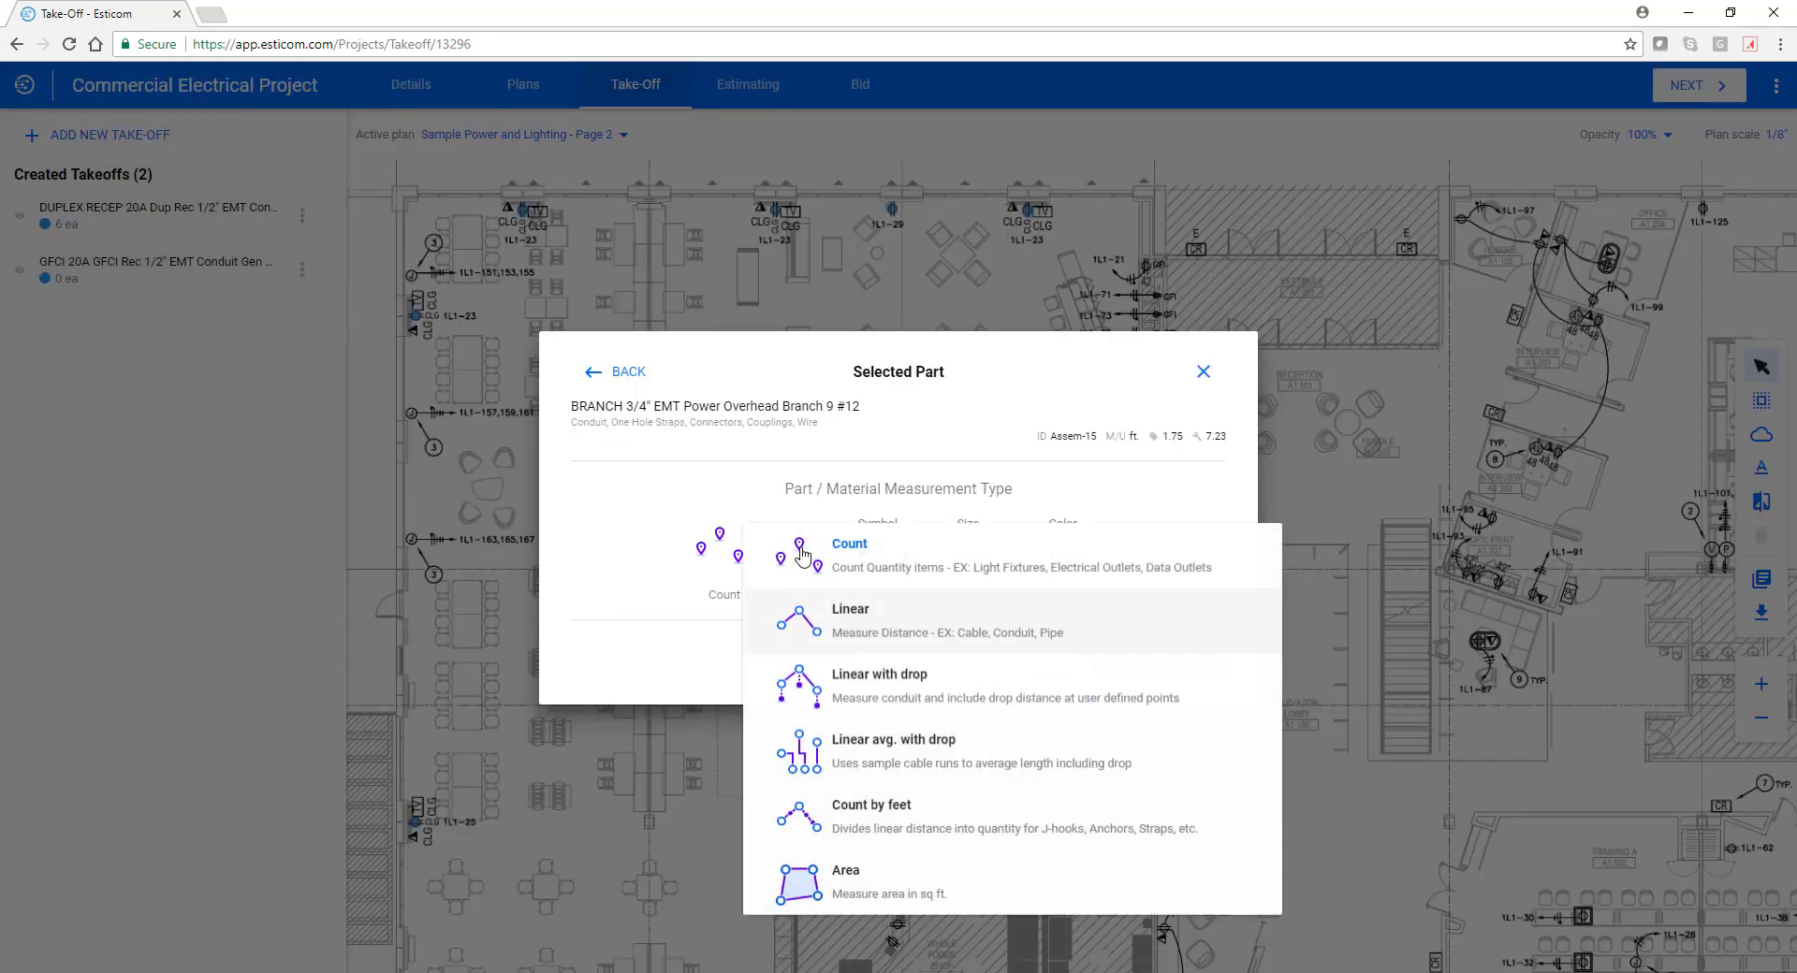
Step: Set the 9 #12 branch take-off to Linear measurement with a lime color and add it to the plan
{"action": "left_click", "coordinate": [805, 550]}
{"action": "left_click", "coordinate": [814, 620]}
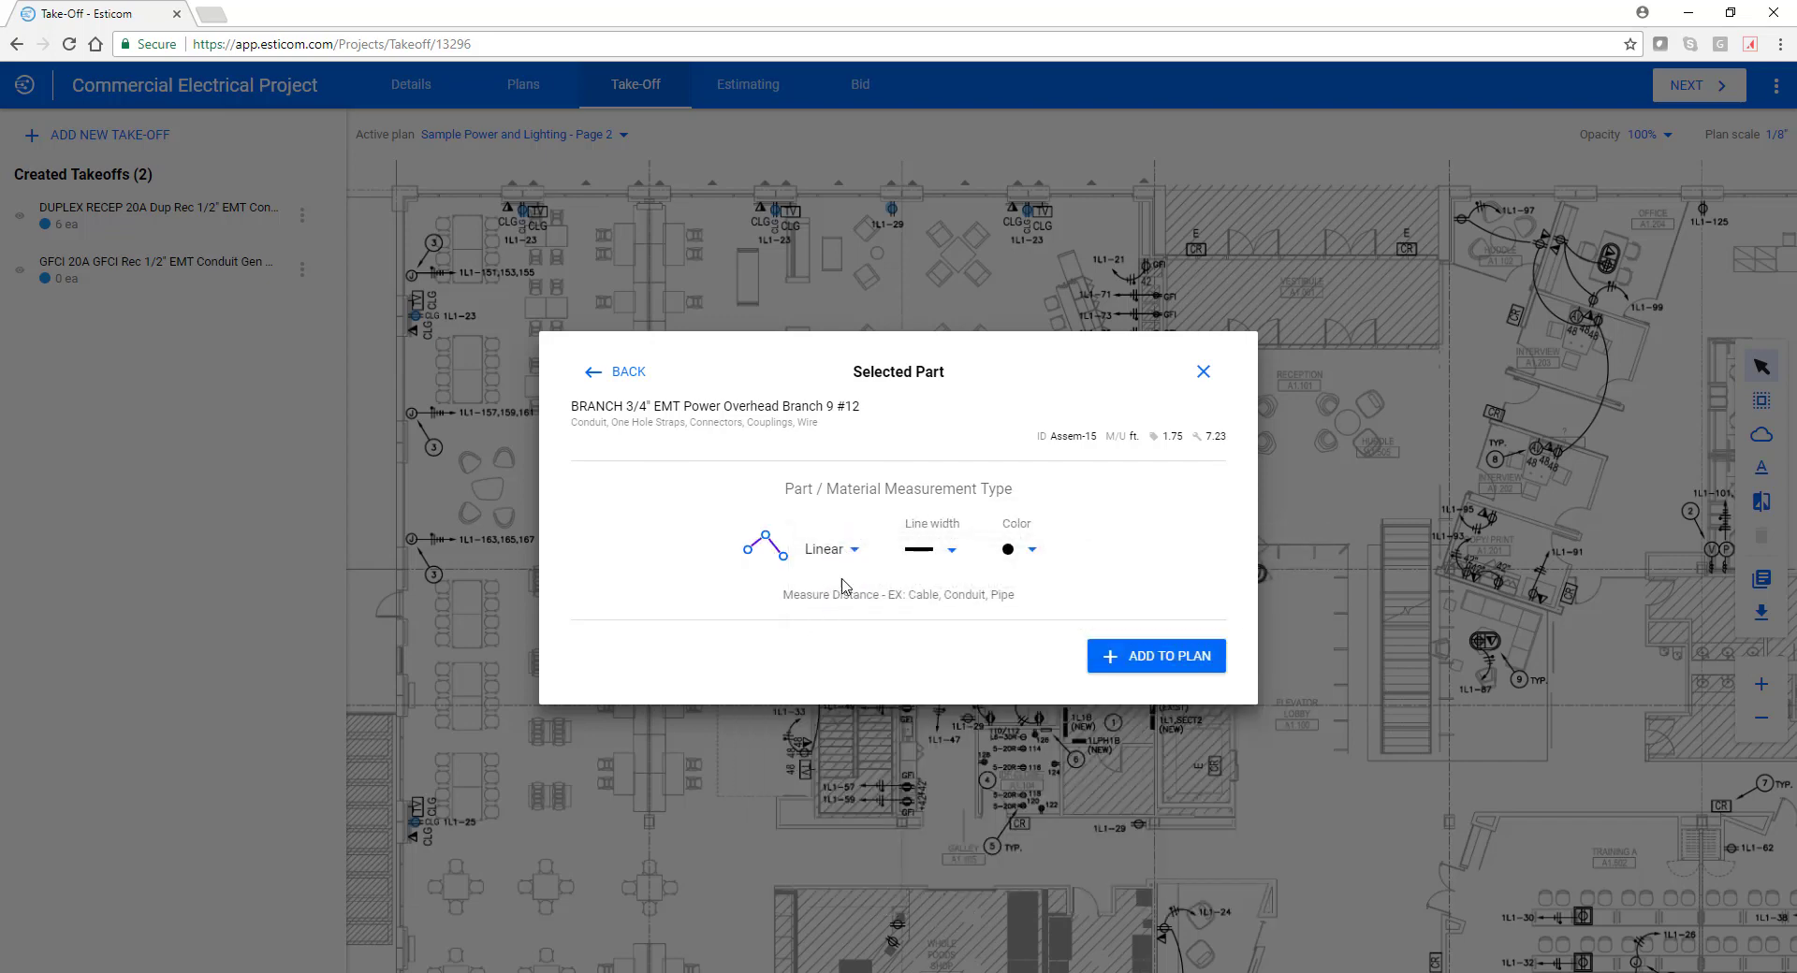
{"action": "left_click", "coordinate": [1032, 552]}
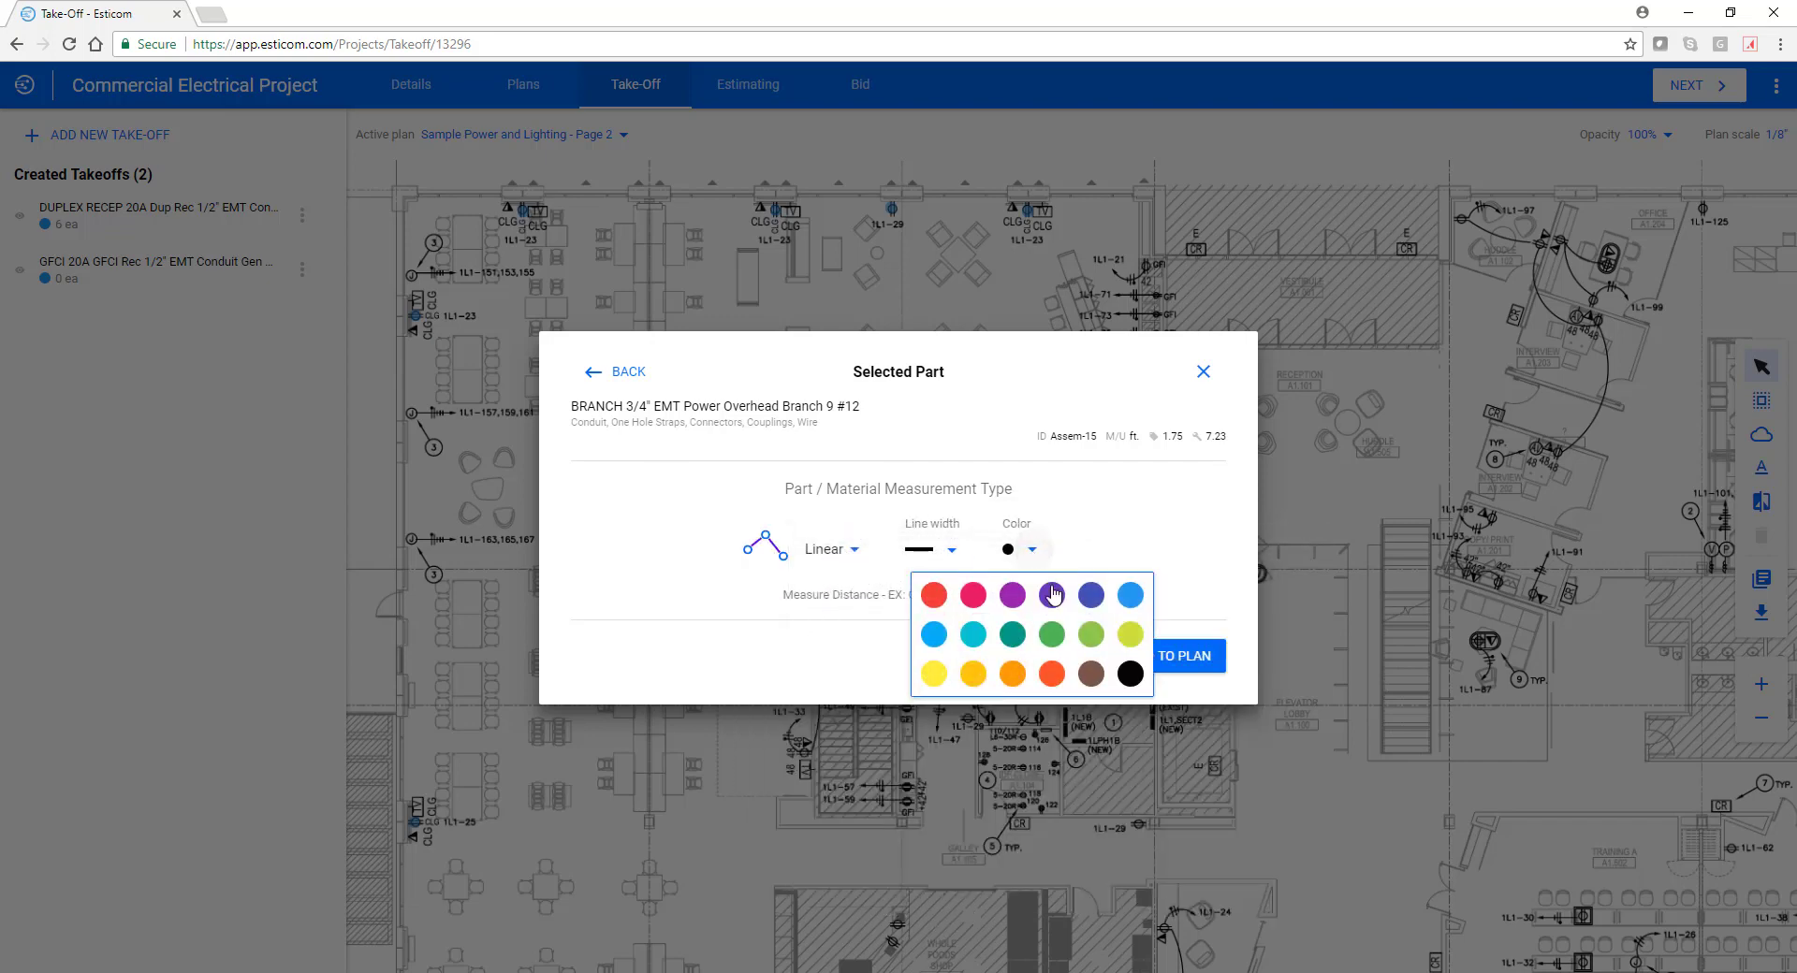
{"action": "left_click", "coordinate": [1133, 638]}
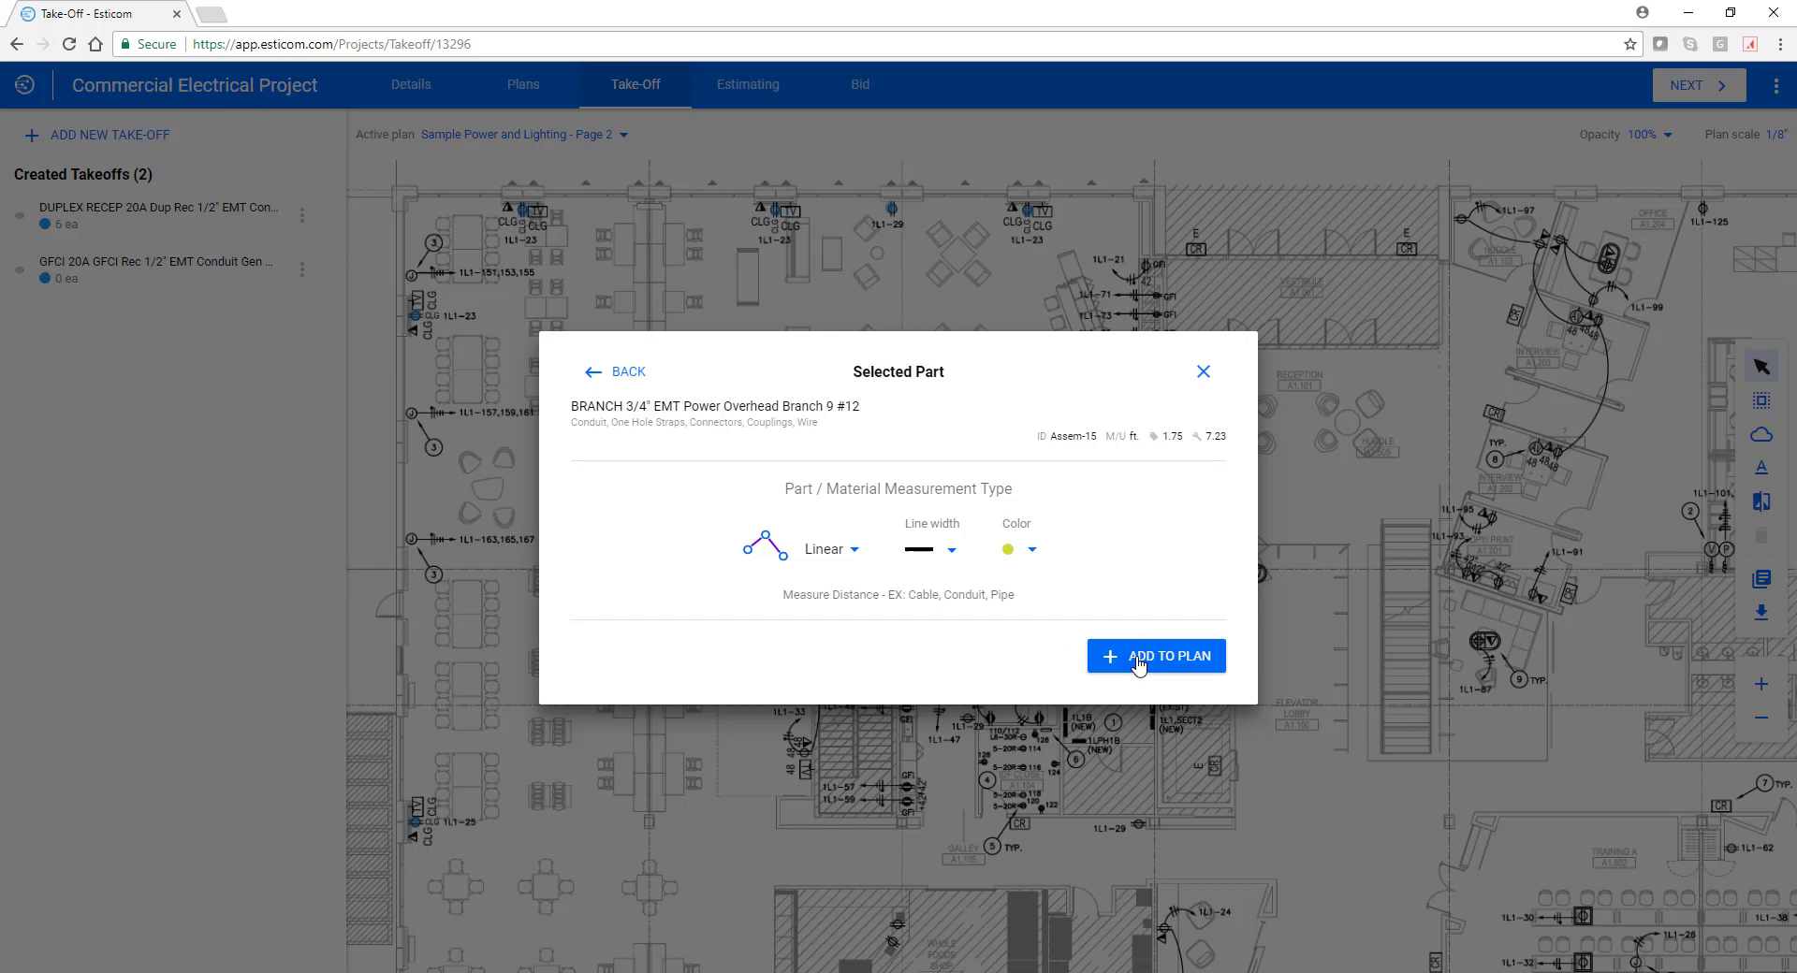
{"action": "left_click", "coordinate": [1138, 662]}
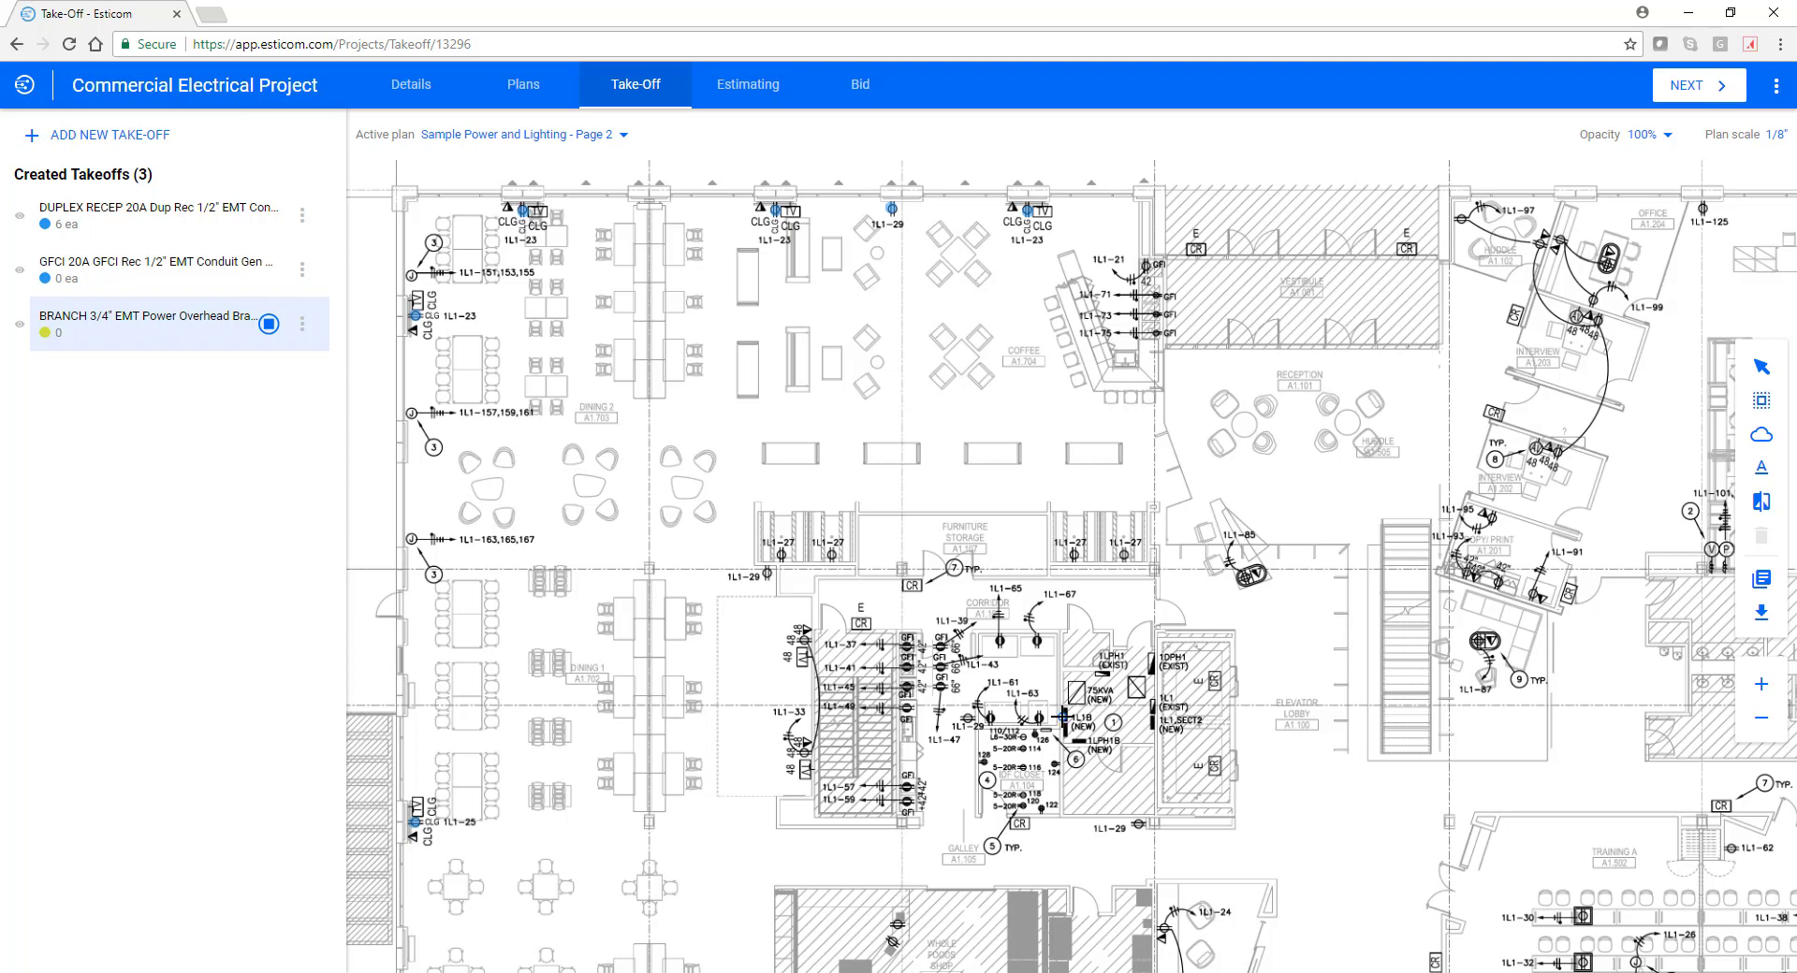
Step: Trace the 9 #12 branch run from panel 1L1B past the gallery to the 1L1-25 receptacle on the outer wall, about 98 ft long
{"action": "left_click", "coordinate": [1063, 715]}
{"action": "double_click", "coordinate": [1060, 852]}
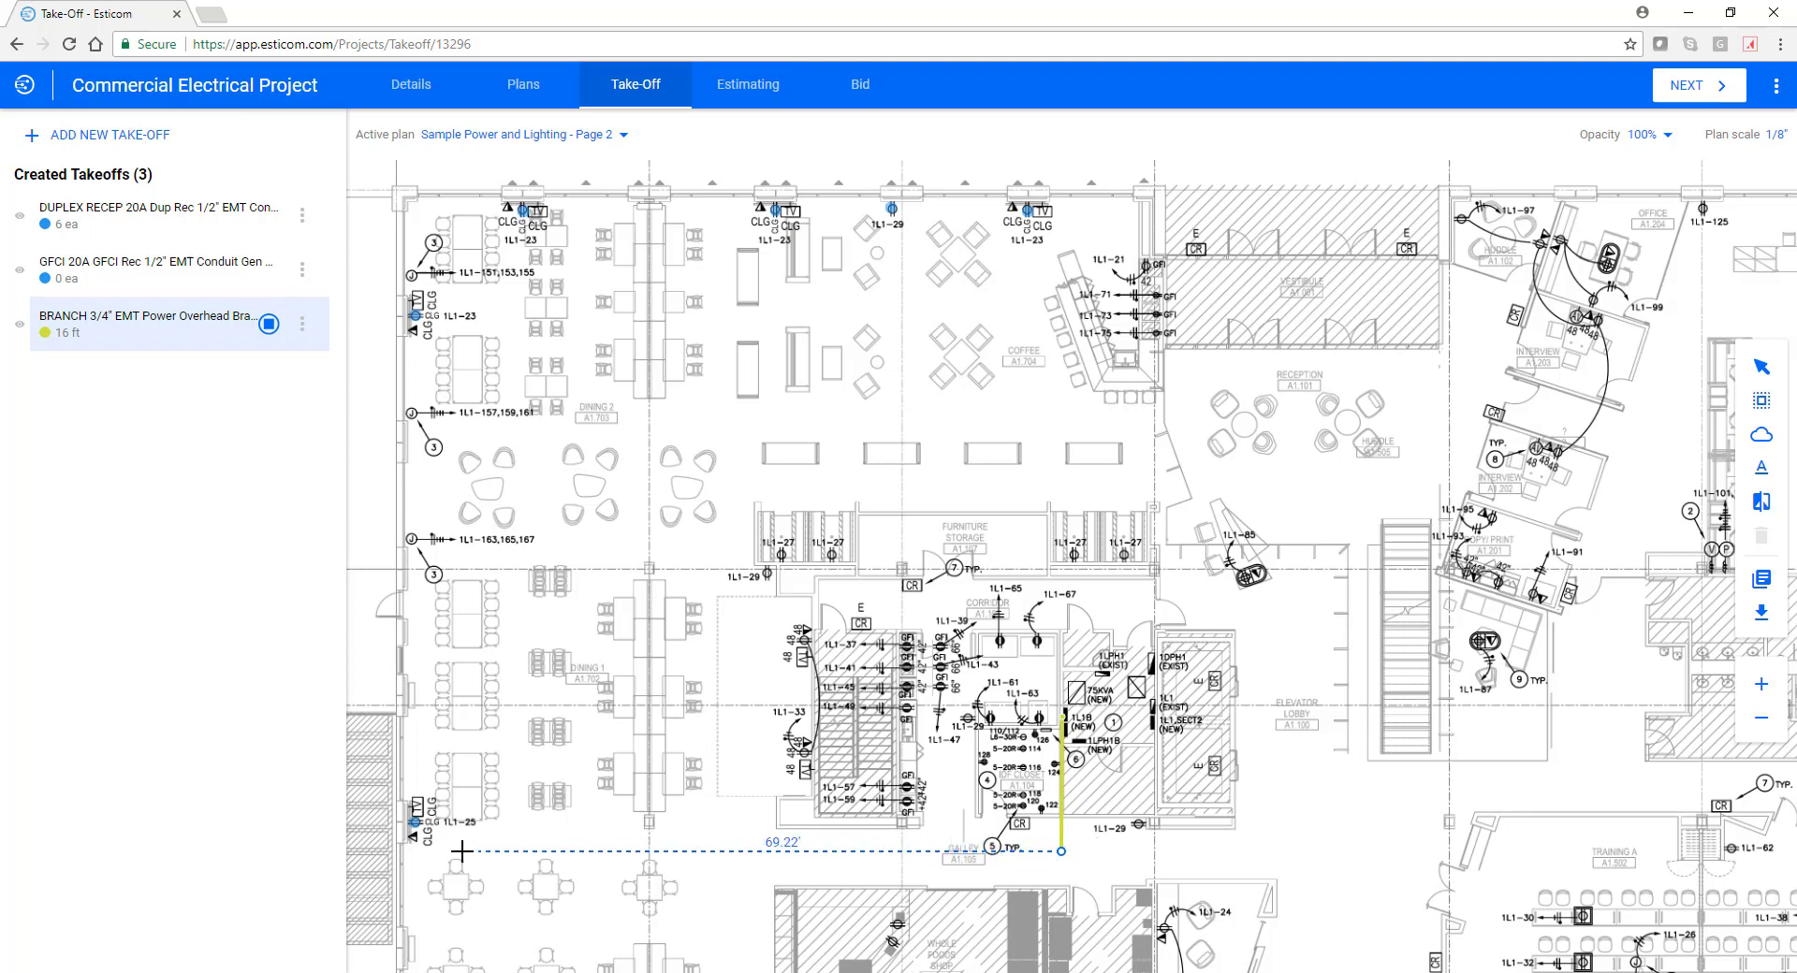
{"action": "left_click", "coordinate": [404, 853]}
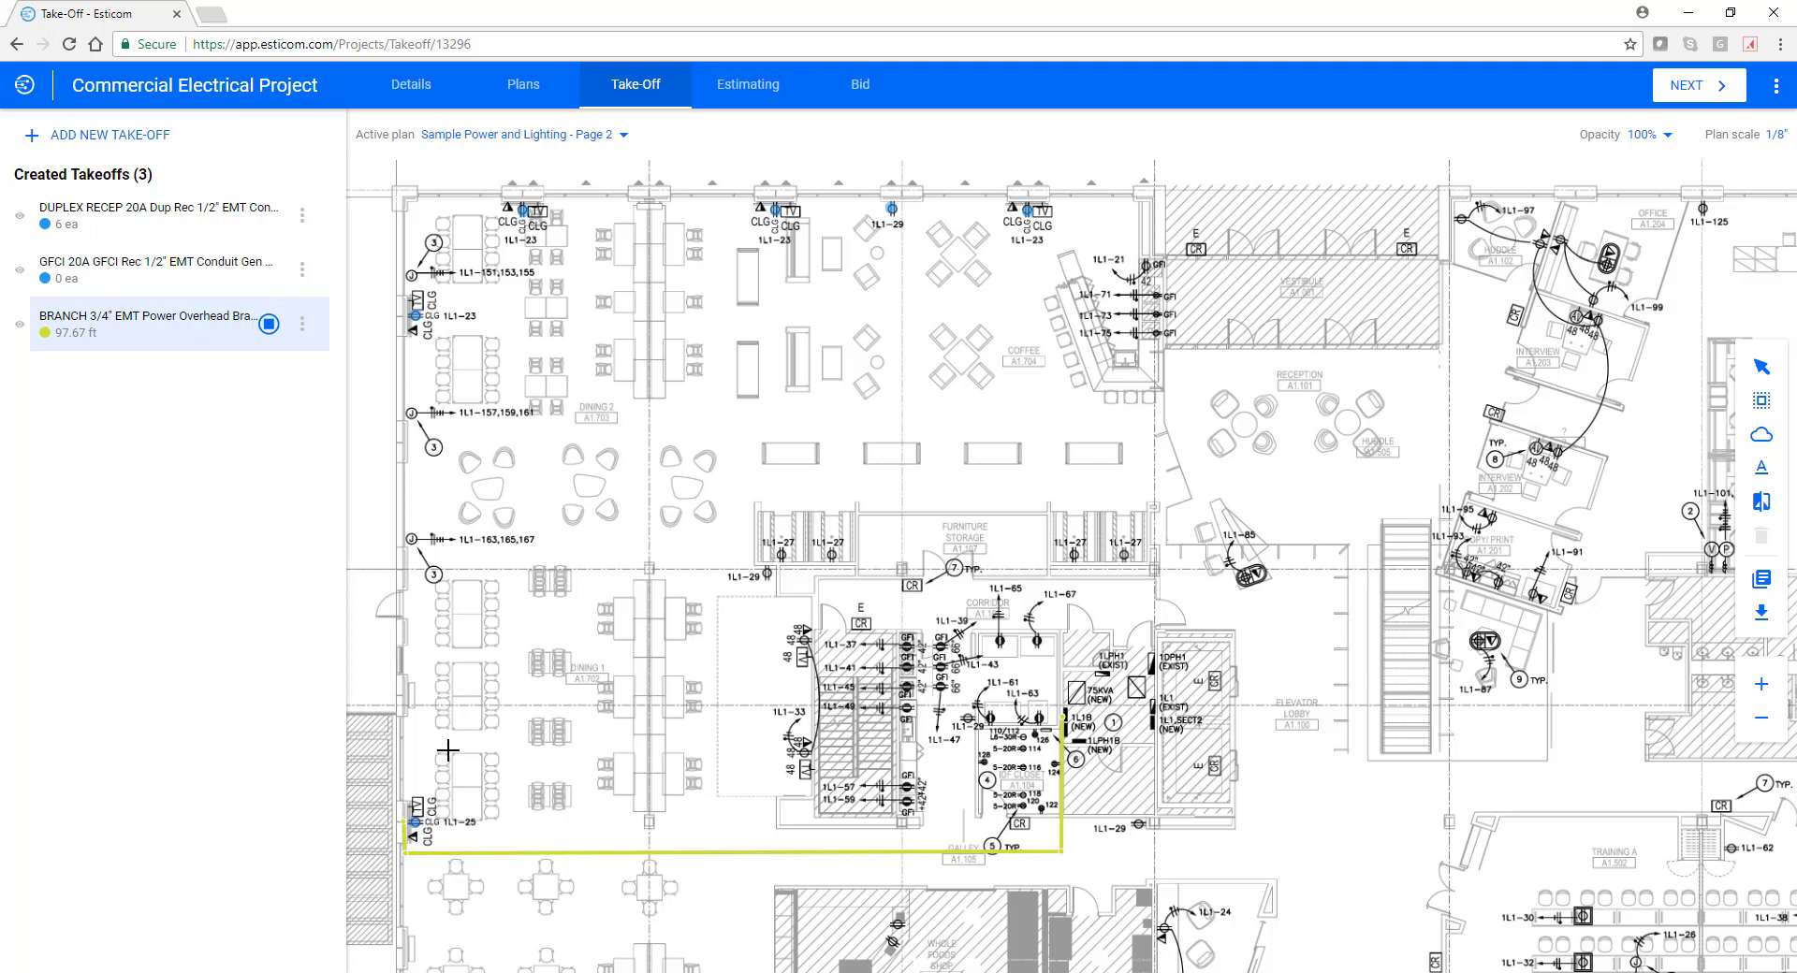
Step: Select BRANCH 3/4" EMT Power Overhead Branch 7 #12 from the Power, Lighting & Equipment Branch group for a new take-off
{"action": "left_click", "coordinate": [140, 136]}
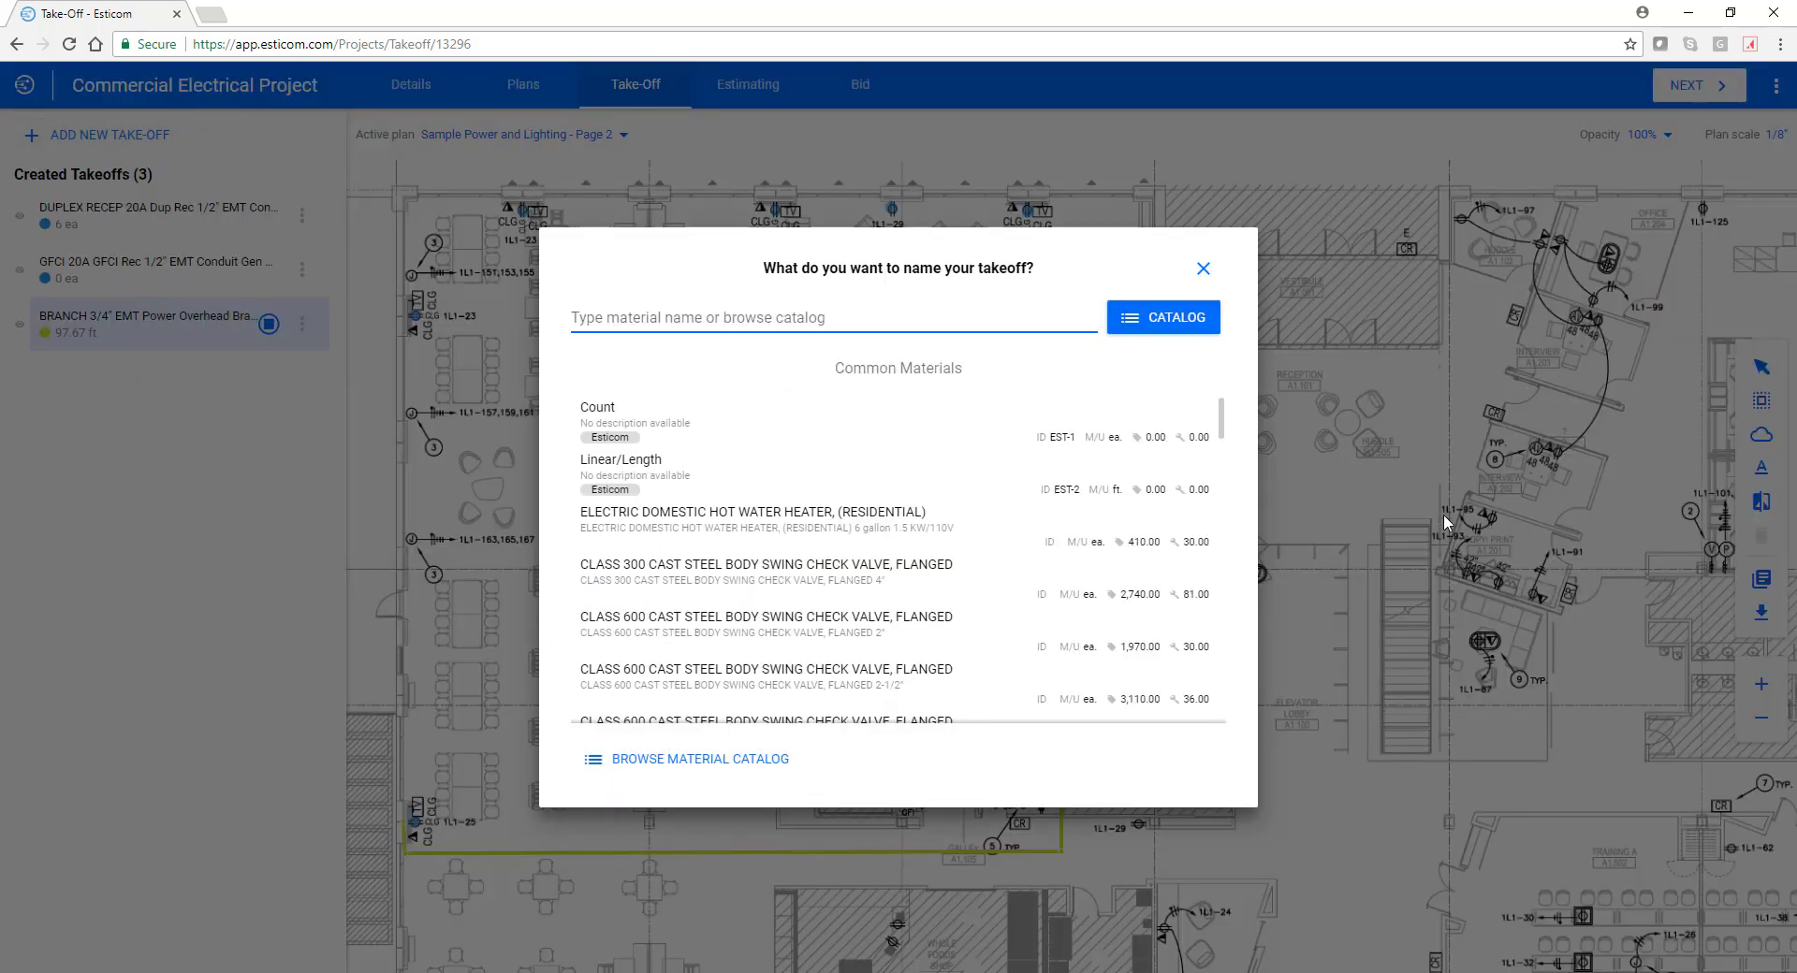
{"action": "left_click", "coordinate": [1204, 331]}
{"action": "left_click", "coordinate": [451, 449]}
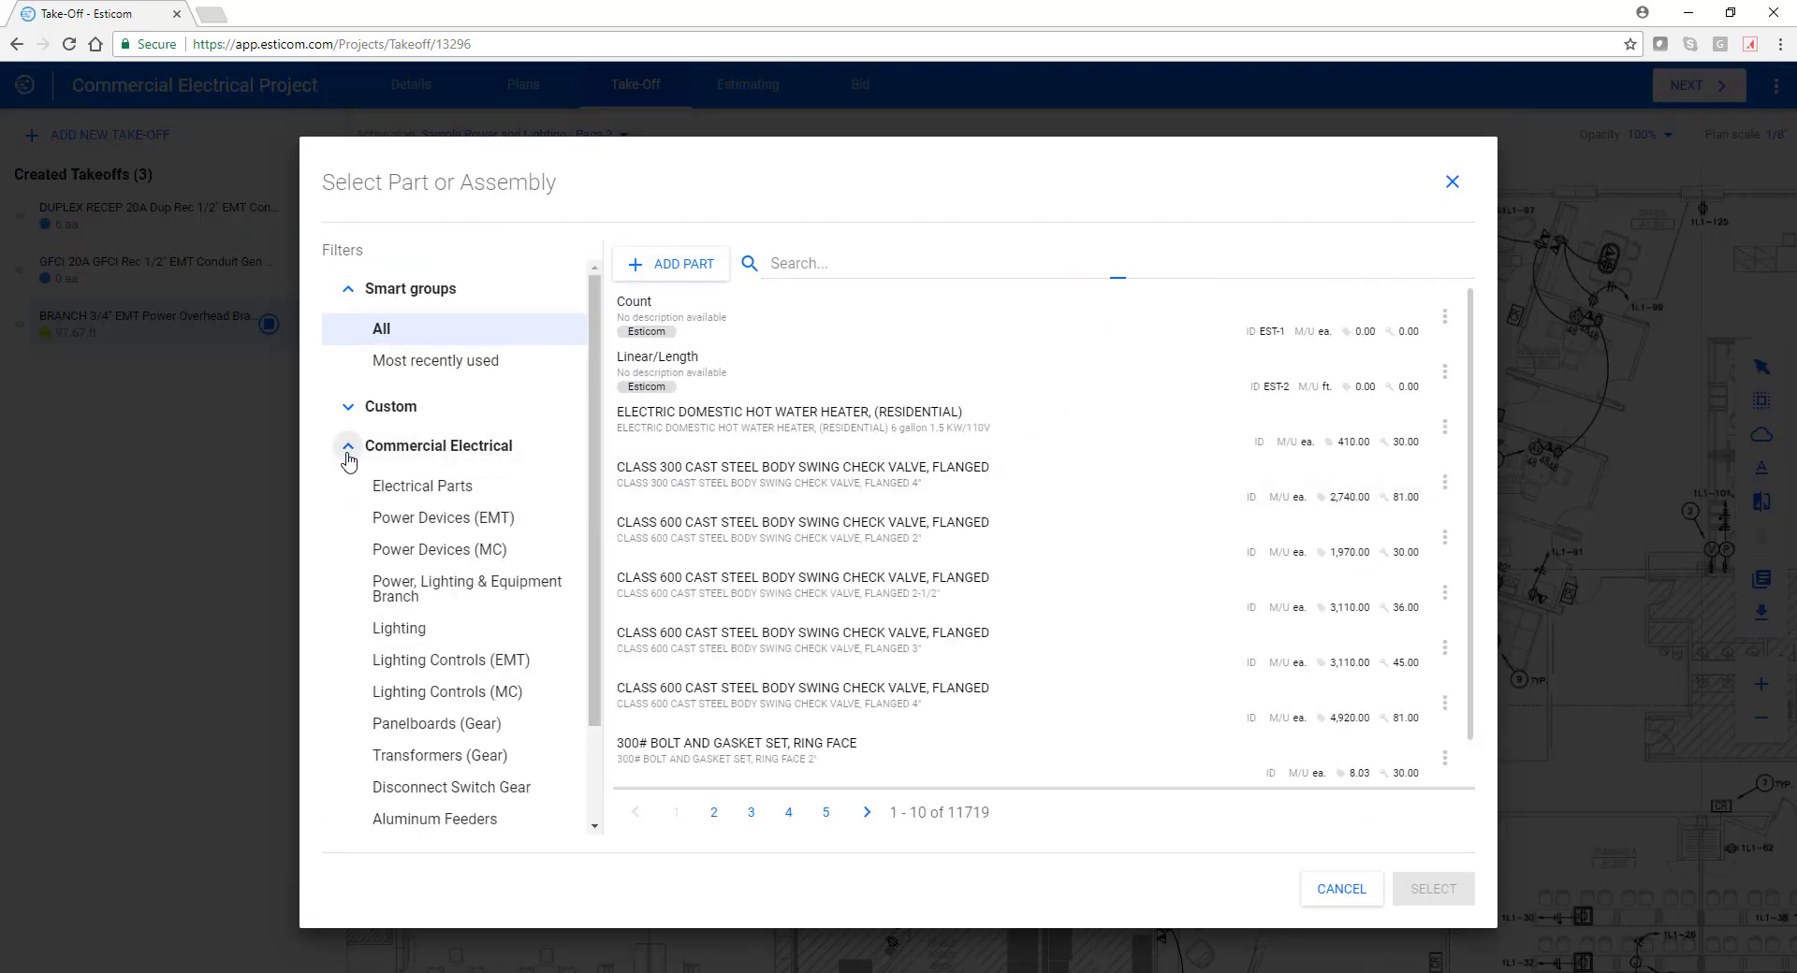
{"action": "left_click", "coordinate": [449, 606]}
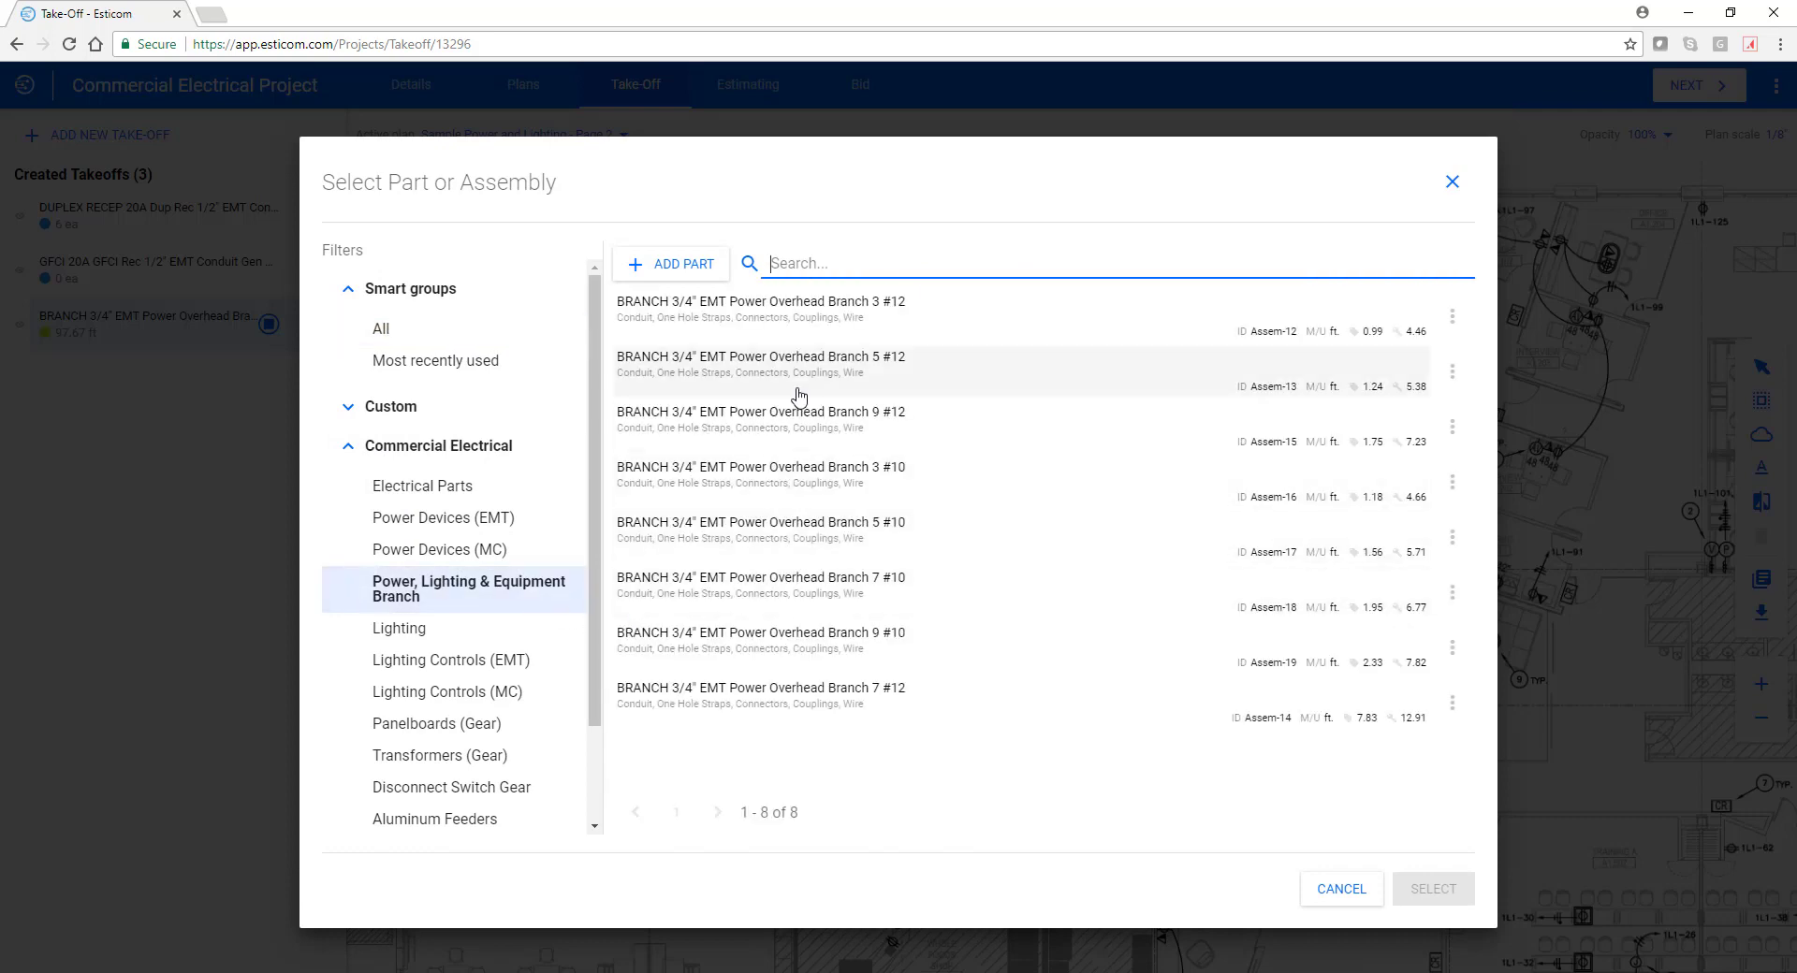
{"action": "left_click", "coordinate": [793, 692]}
{"action": "left_click", "coordinate": [1441, 891]}
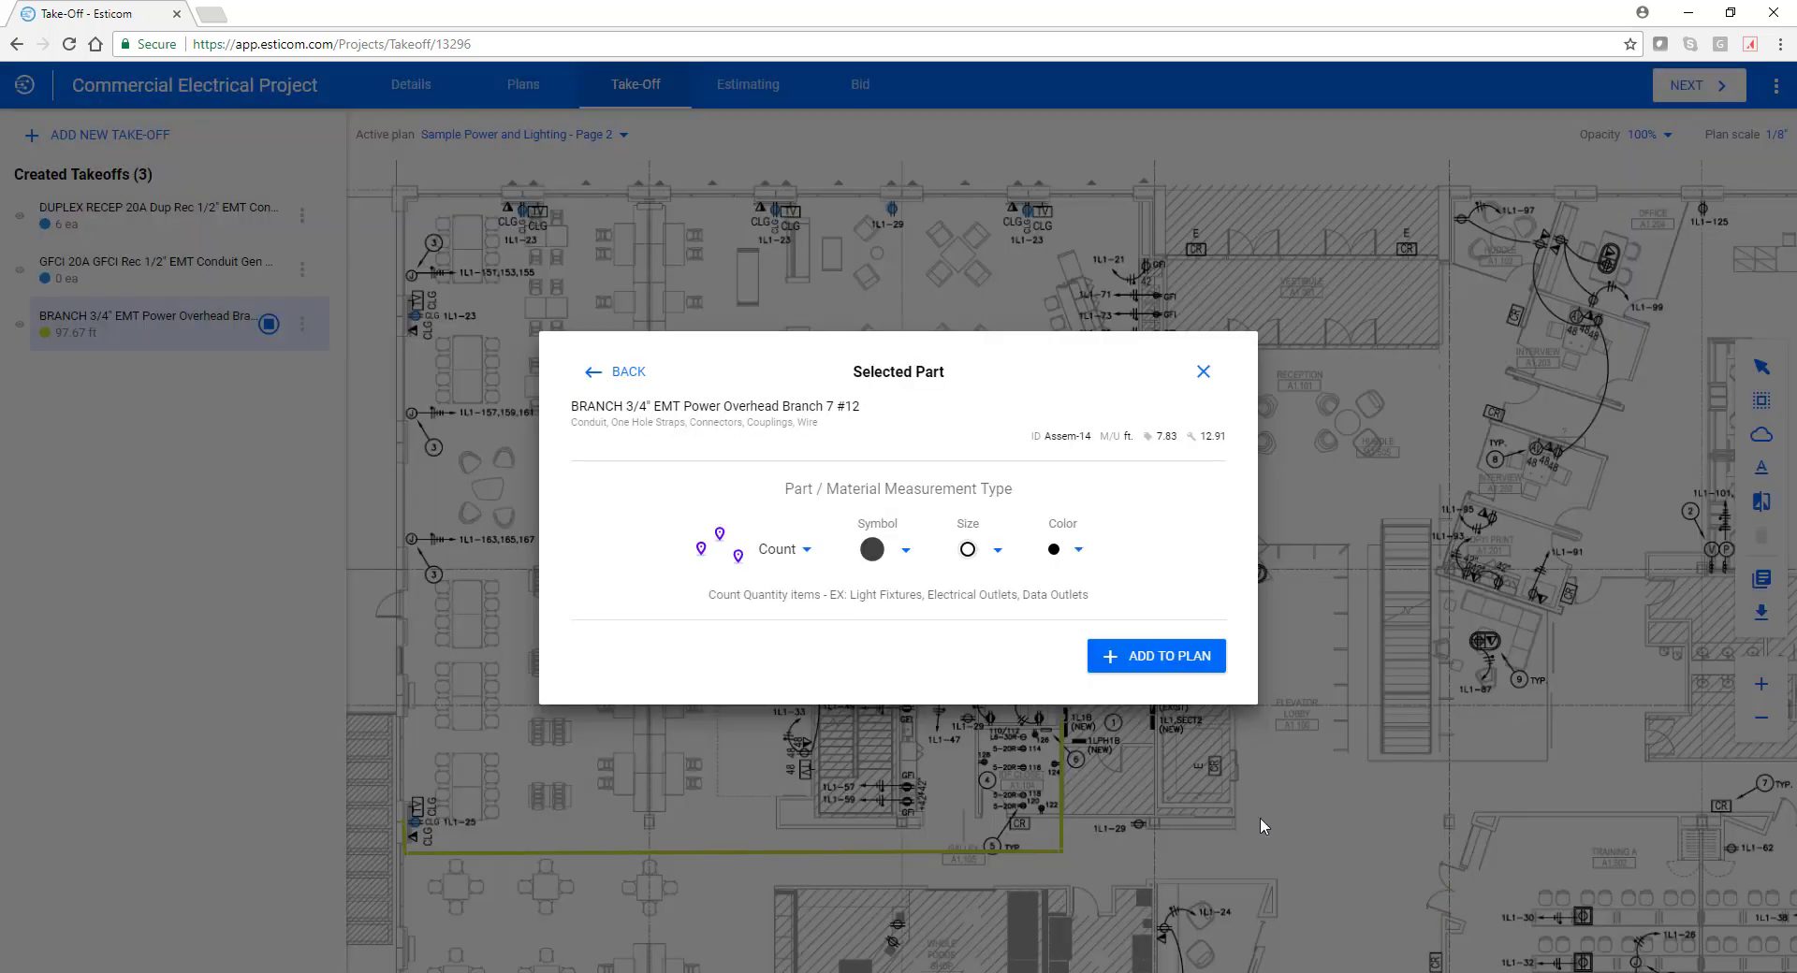
Step: Add the 7 #12 branch as a light green Linear take-off and trace about 60 ft along the outer wall from 1L1-25 to 1L1-23
{"action": "left_click", "coordinate": [806, 551]}
{"action": "left_click", "coordinate": [833, 613]}
{"action": "left_click", "coordinate": [1033, 549]}
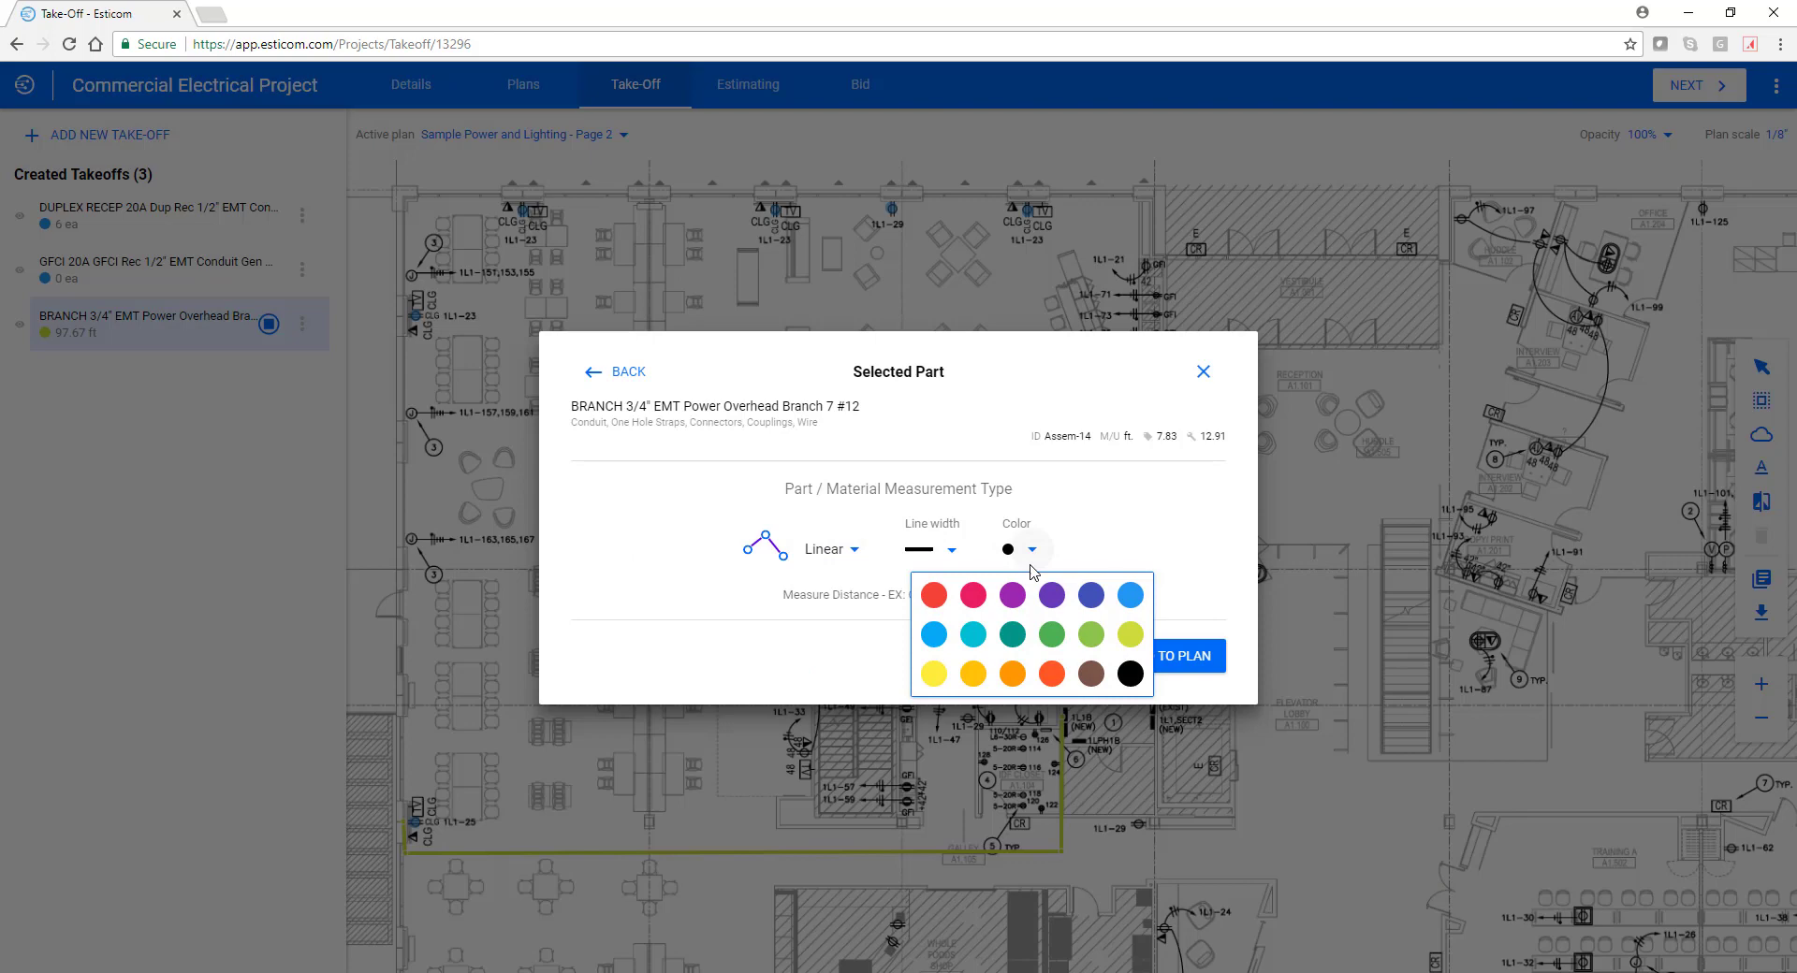
{"action": "left_click", "coordinate": [1130, 635]}
{"action": "left_click", "coordinate": [1184, 655]}
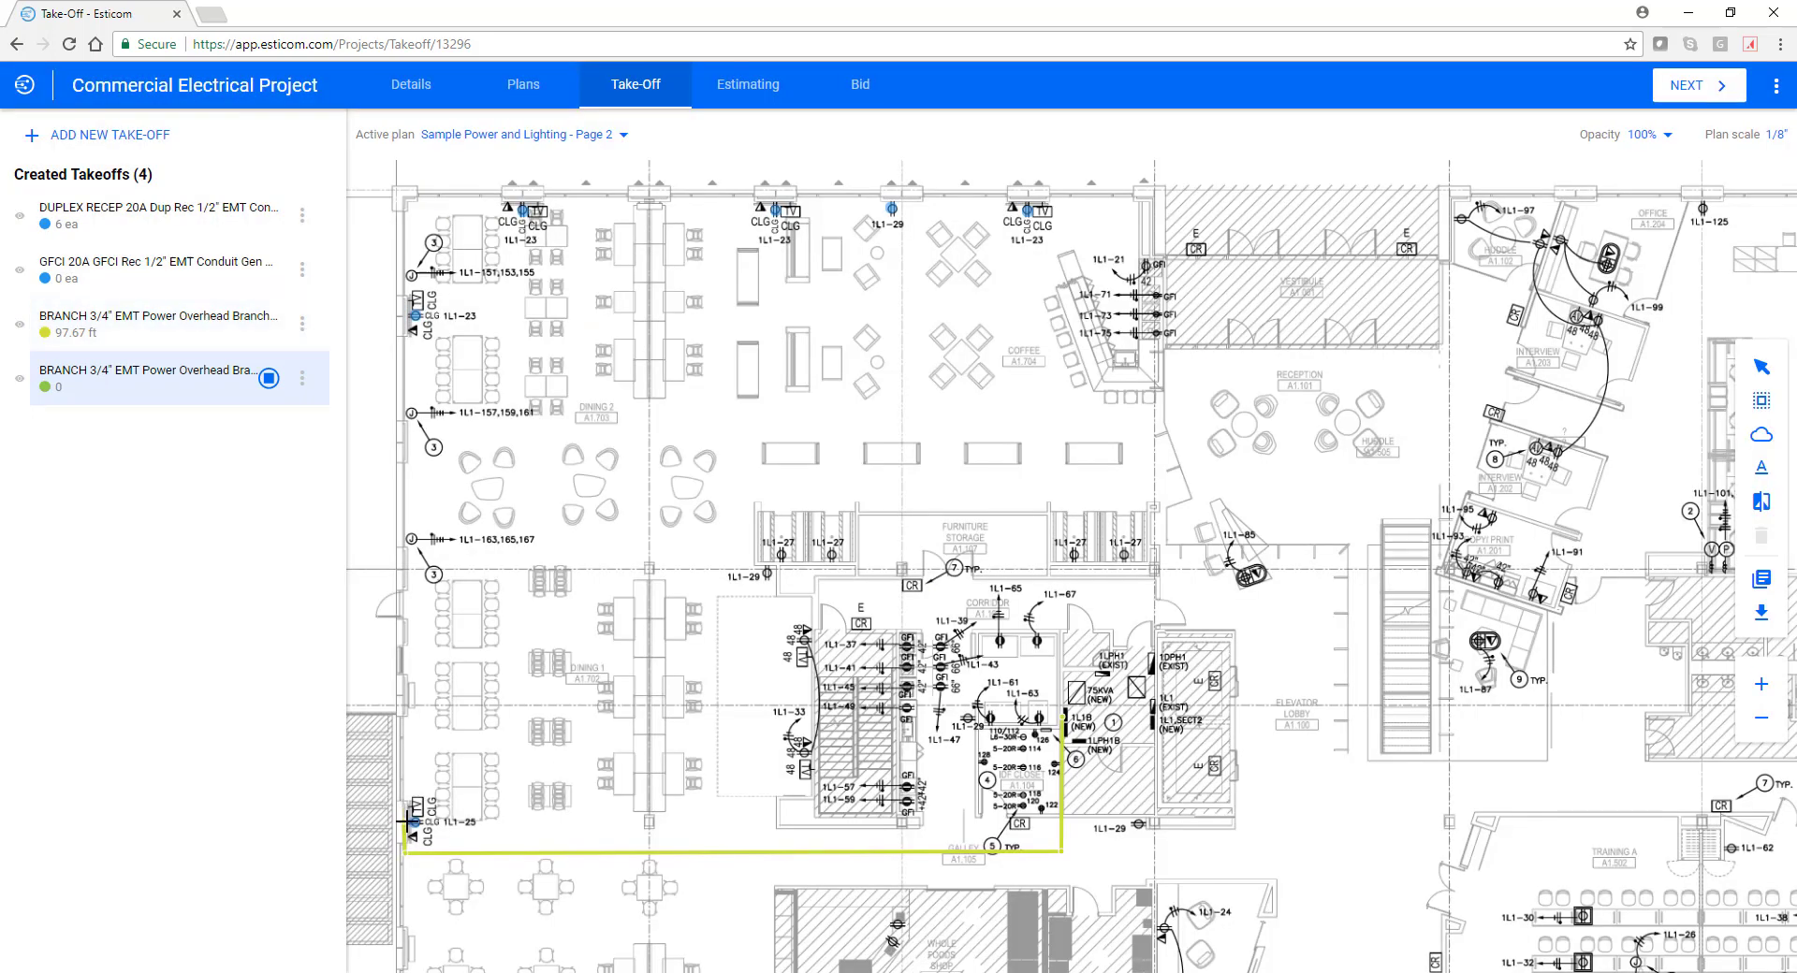
{"action": "double_click", "coordinate": [408, 315]}
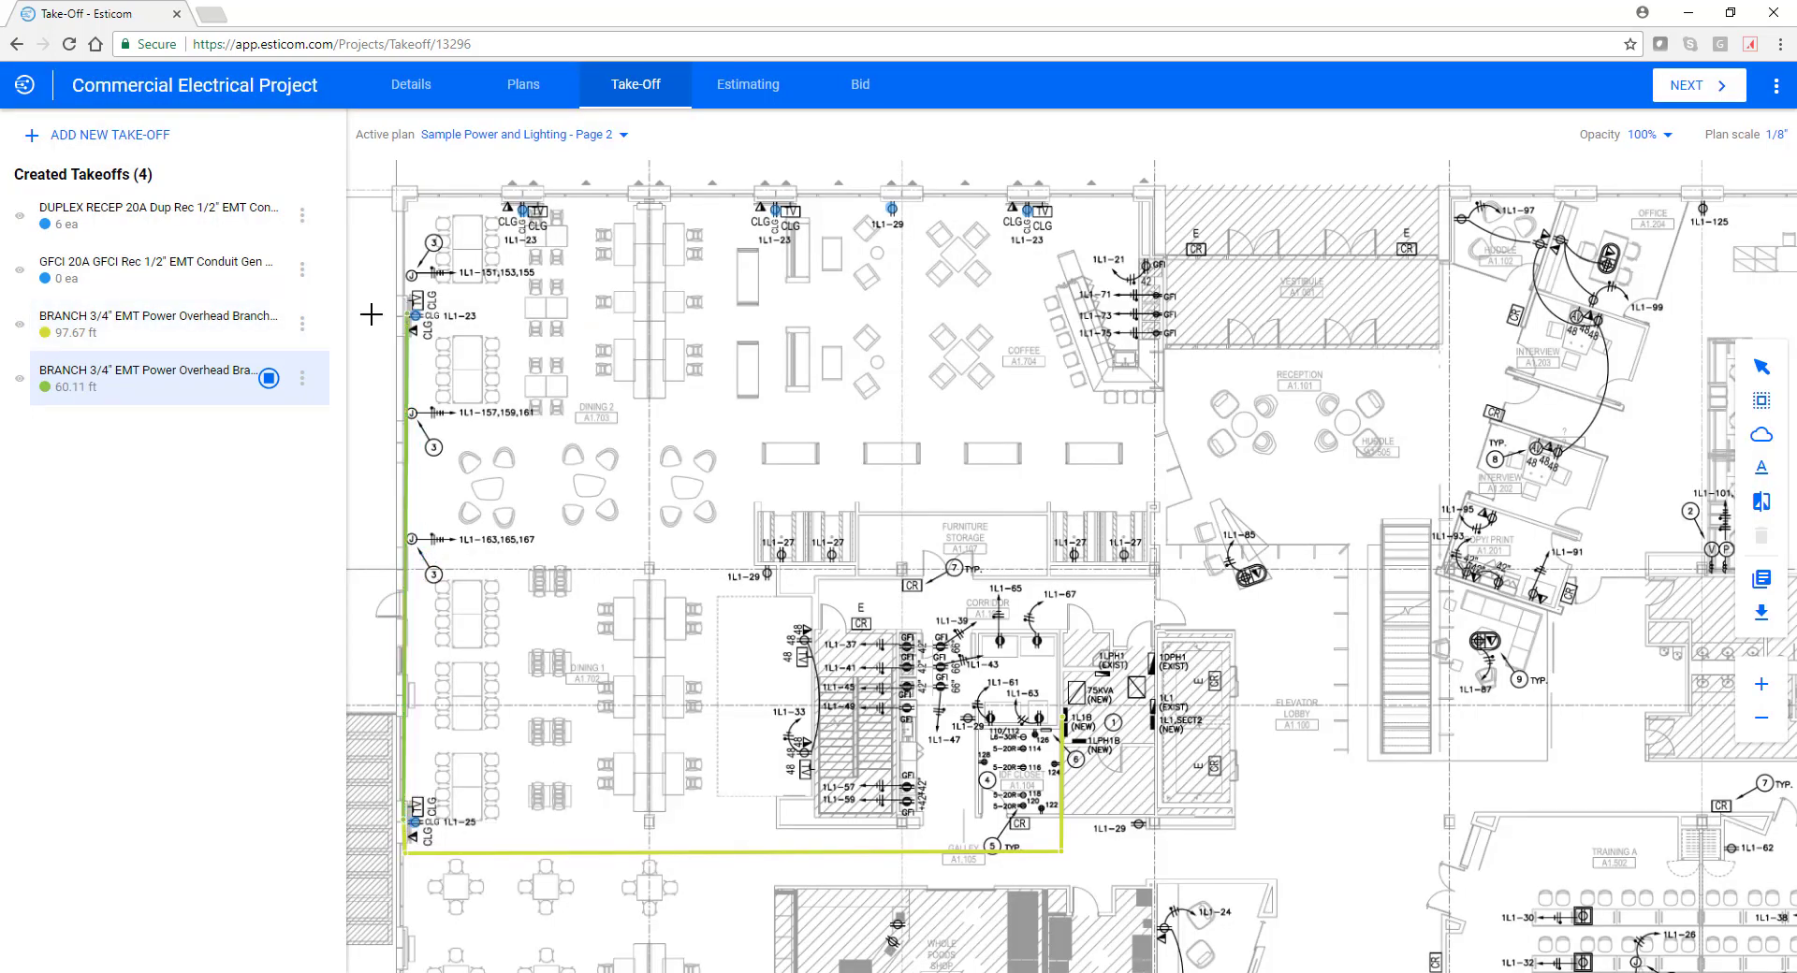
Step: Select BRANCH 3/4" EMT Power Overhead Branch 5 #12 from the Power, Lighting & Equipment Branch group for a new take-off
{"action": "left_click", "coordinate": [141, 140]}
{"action": "left_click", "coordinate": [1187, 349]}
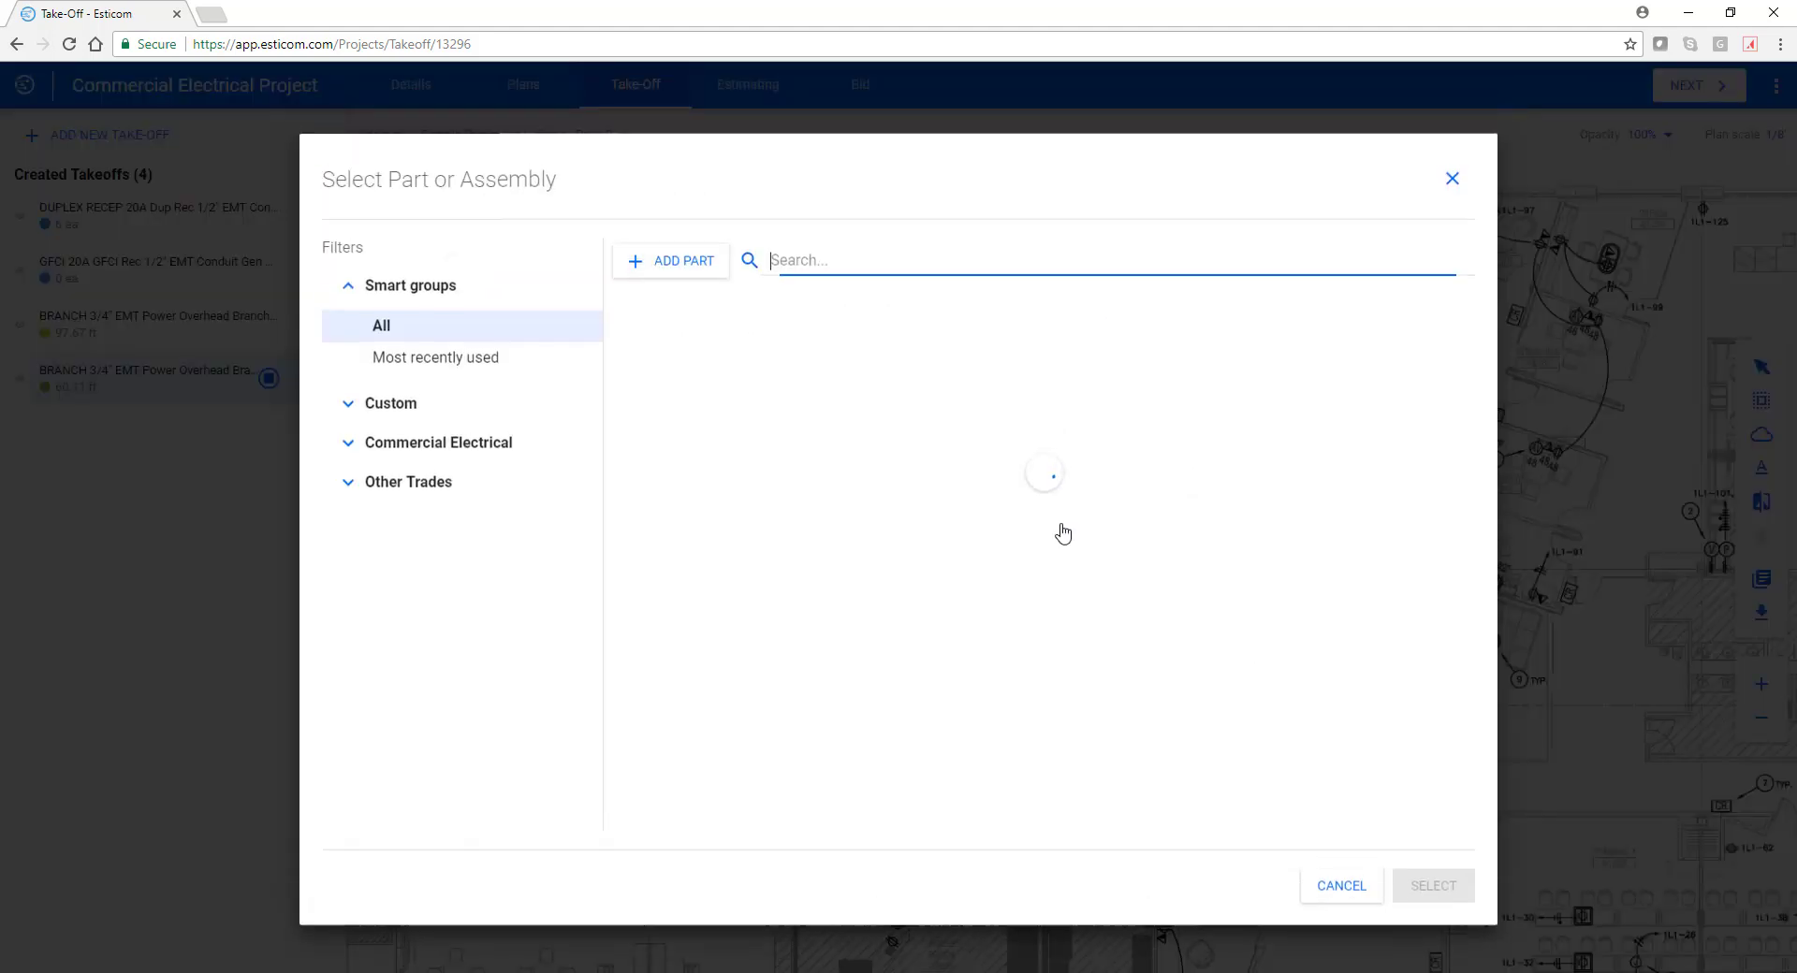
{"action": "left_click", "coordinate": [354, 447]}
{"action": "left_click", "coordinate": [426, 594]}
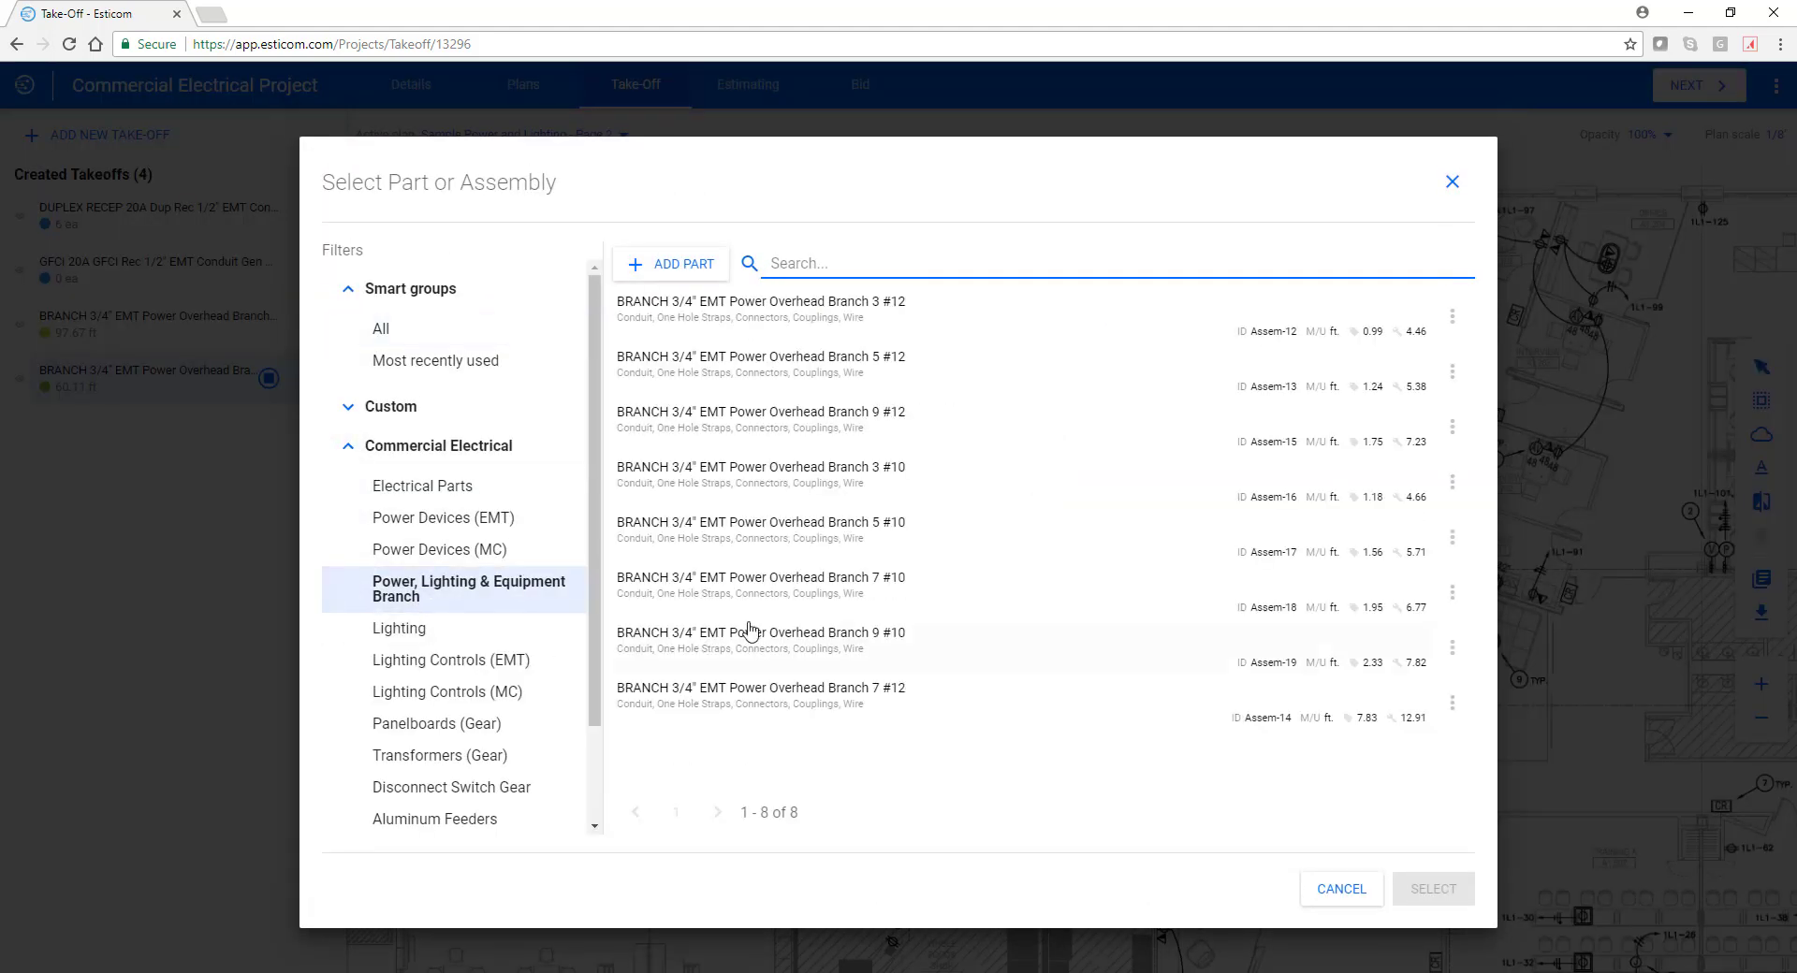
{"action": "left_click", "coordinate": [848, 365]}
{"action": "left_click", "coordinate": [1433, 888]}
Step: Set the 5 #12 branch take-off to Linear measurement with a green color and add it to the plan
{"action": "left_click", "coordinate": [838, 550]}
{"action": "left_click", "coordinate": [945, 719]}
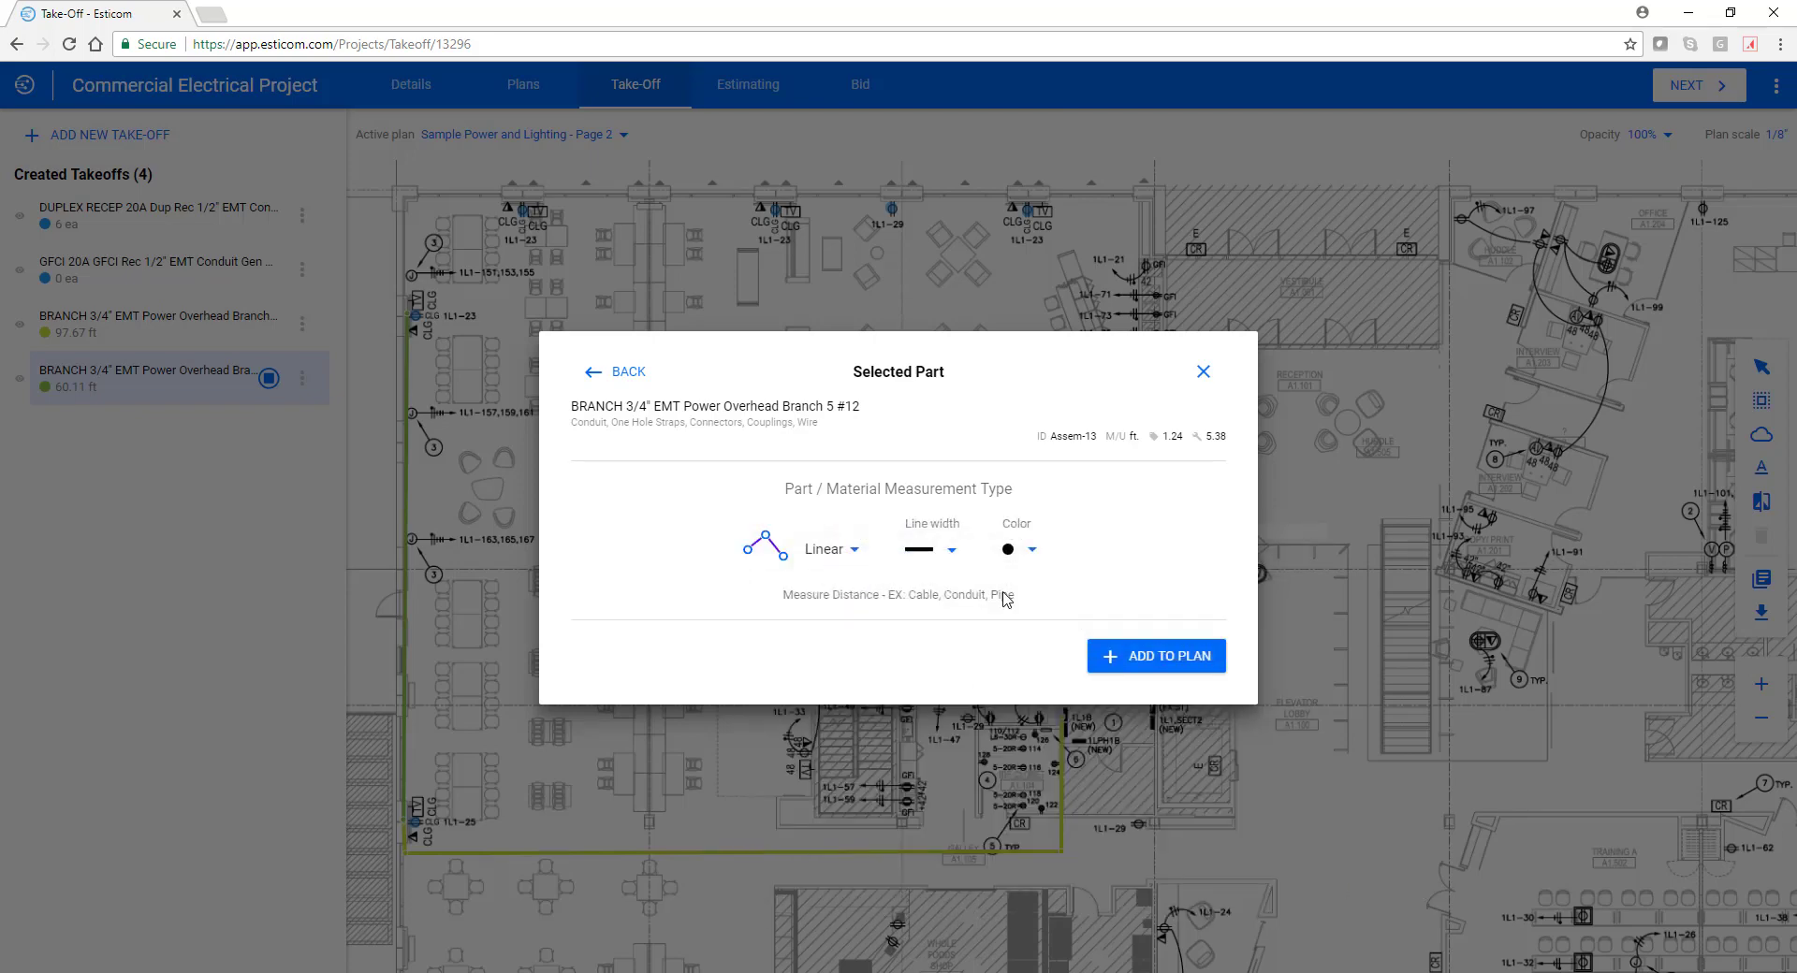
{"action": "left_click", "coordinate": [1032, 550]}
{"action": "left_click", "coordinate": [1070, 646]}
{"action": "left_click", "coordinate": [1144, 666]}
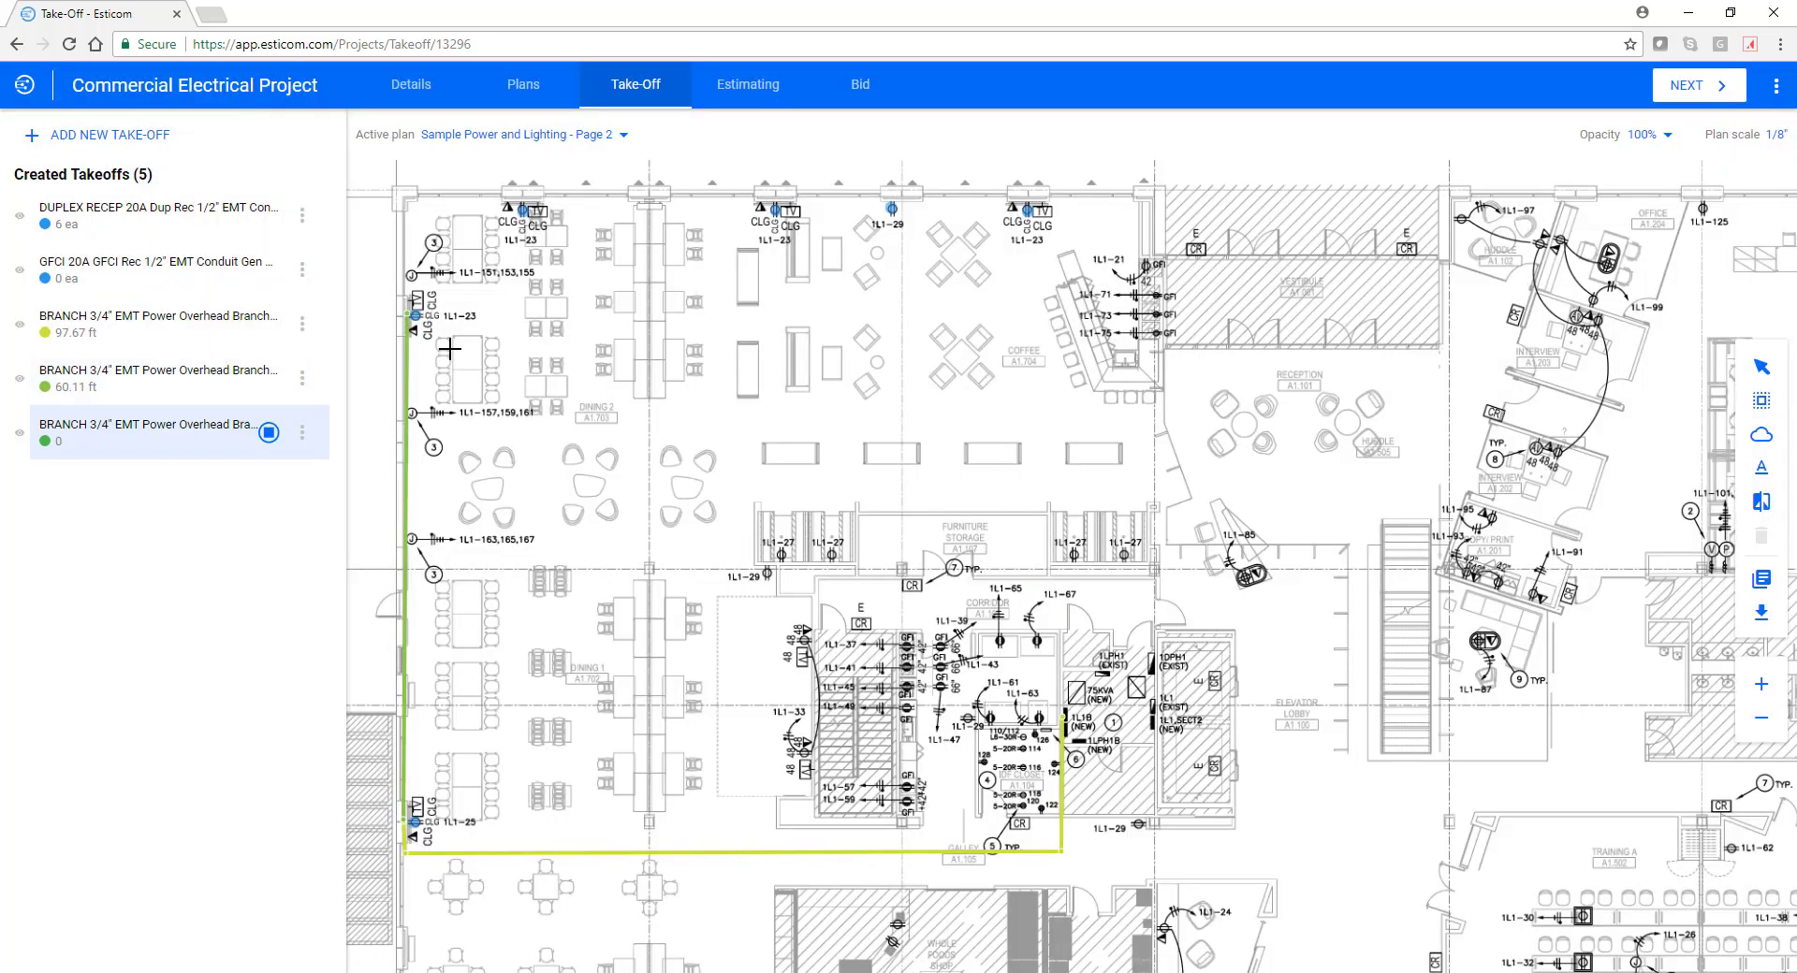
Step: Trace the 5 #12 branch from the 1L1-23 side-wall receptacle around the building corner to the farthest 1L1-23 receptacle, about 88 ft long
{"action": "left_click", "coordinate": [404, 315]}
{"action": "left_click", "coordinate": [405, 195]}
{"action": "left_click", "coordinate": [1028, 200]}
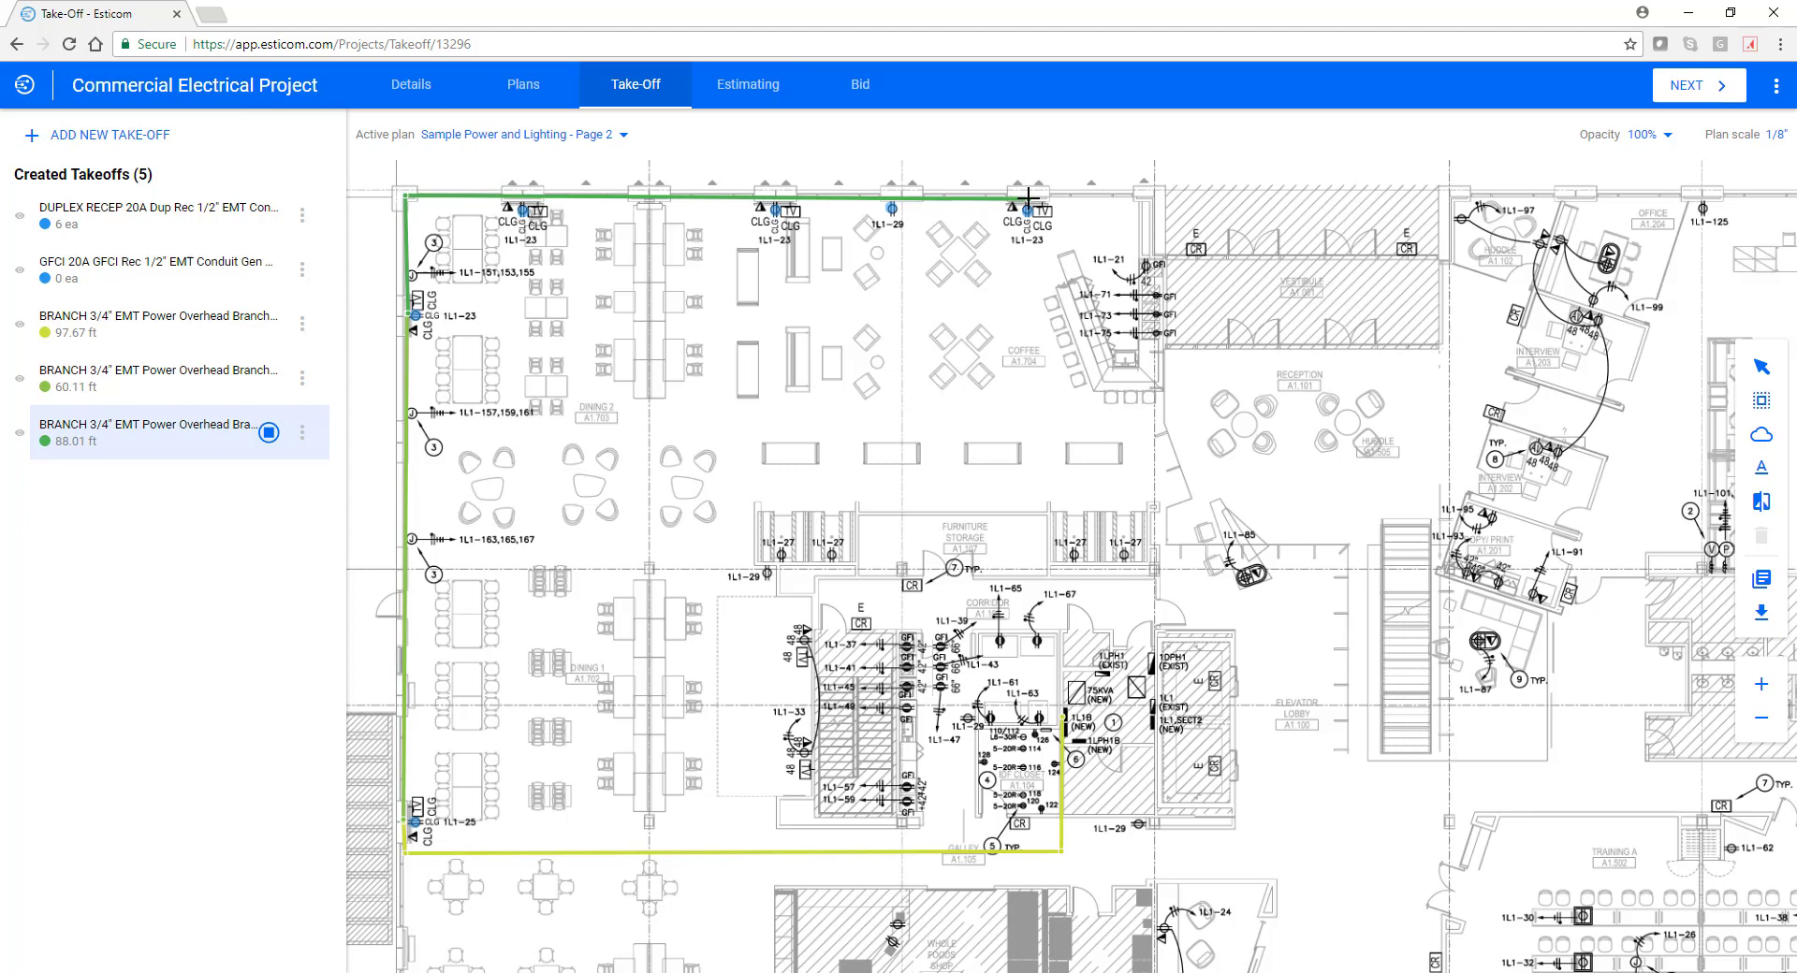
Step: Select the 4 Square Box for Runs assembly from the Commercial Electrical Misc. Widgets group for a new take-off
{"action": "left_click", "coordinate": [145, 146]}
{"action": "left_click", "coordinate": [1163, 329]}
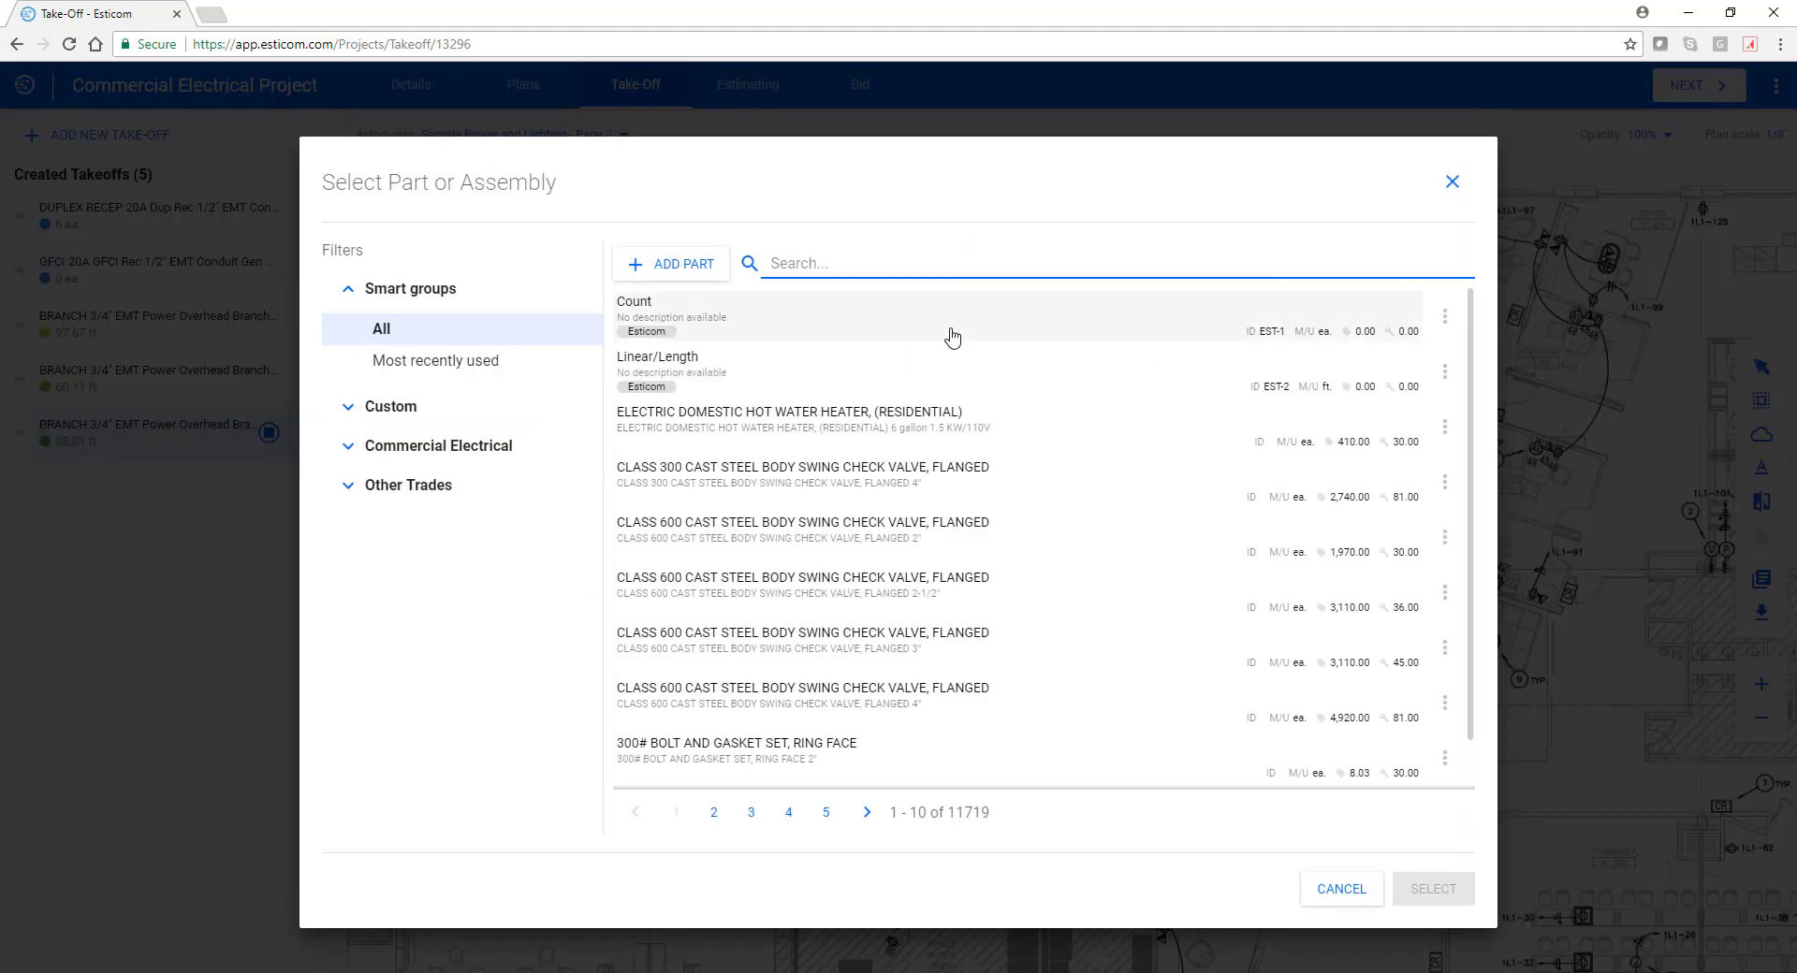
{"action": "left_click", "coordinate": [354, 447]}
{"action": "scroll", "coordinate": [421, 767], "scroll_direction": "down", "scroll_amount": 3}
{"action": "left_click", "coordinate": [489, 766]}
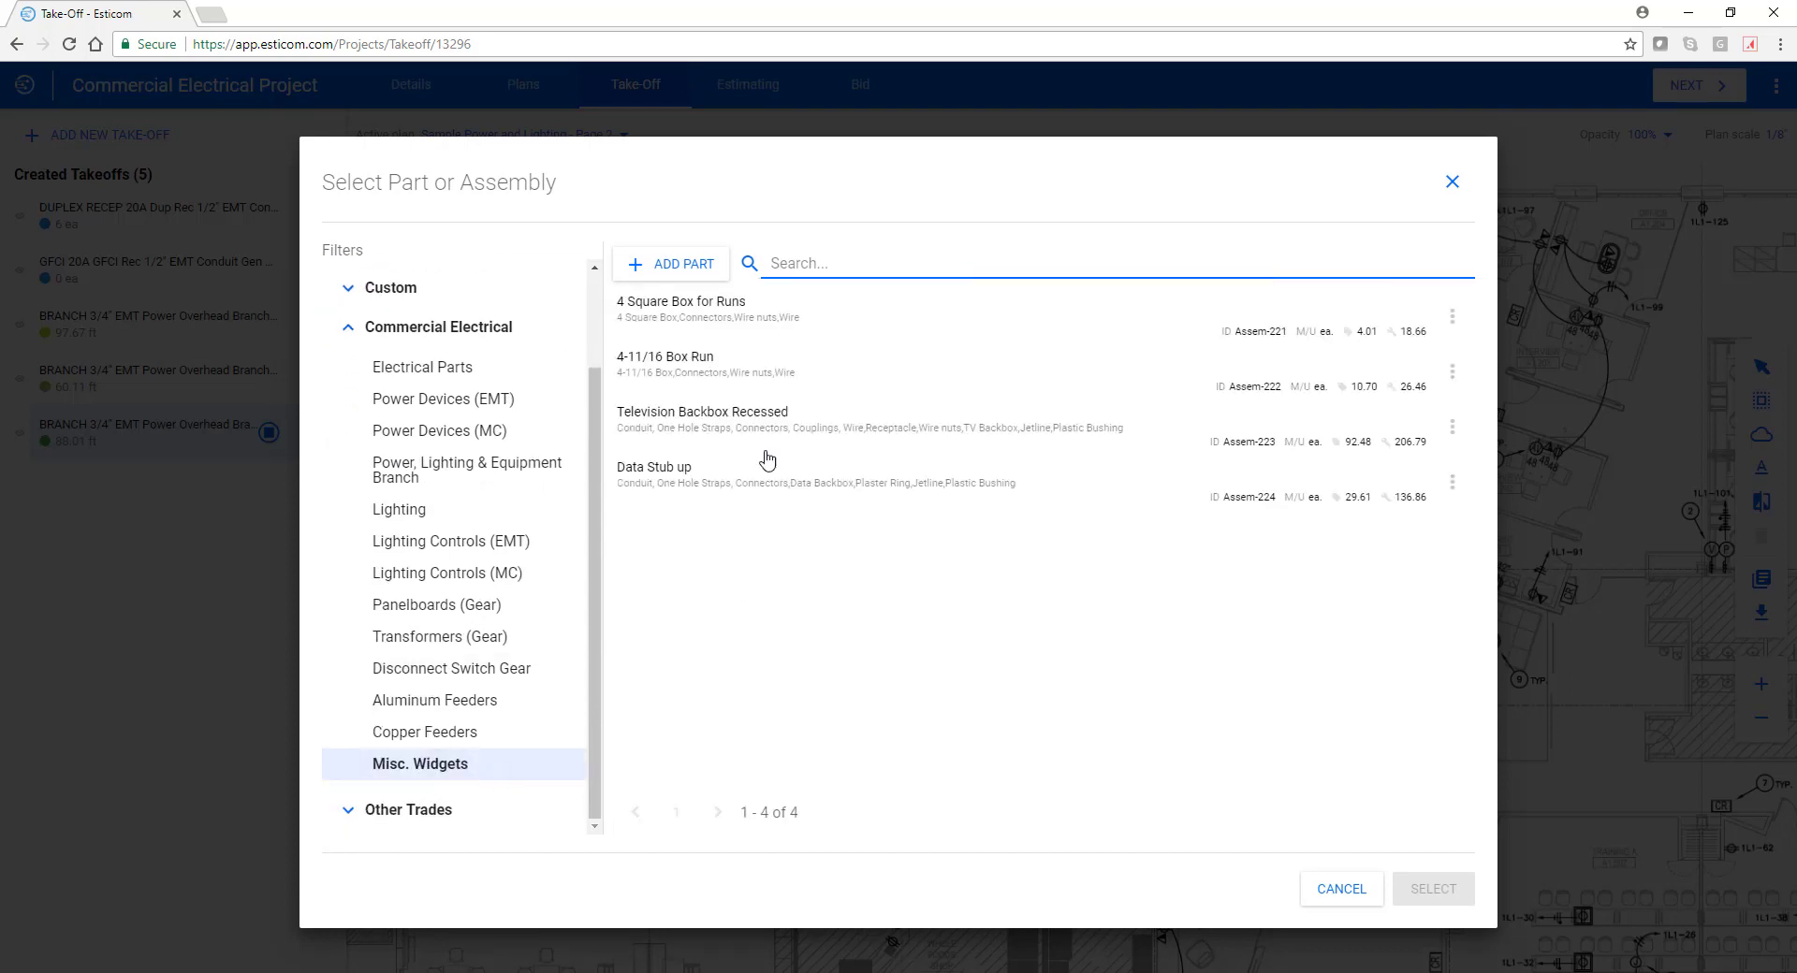
{"action": "left_click", "coordinate": [690, 315]}
{"action": "left_click", "coordinate": [1429, 889]}
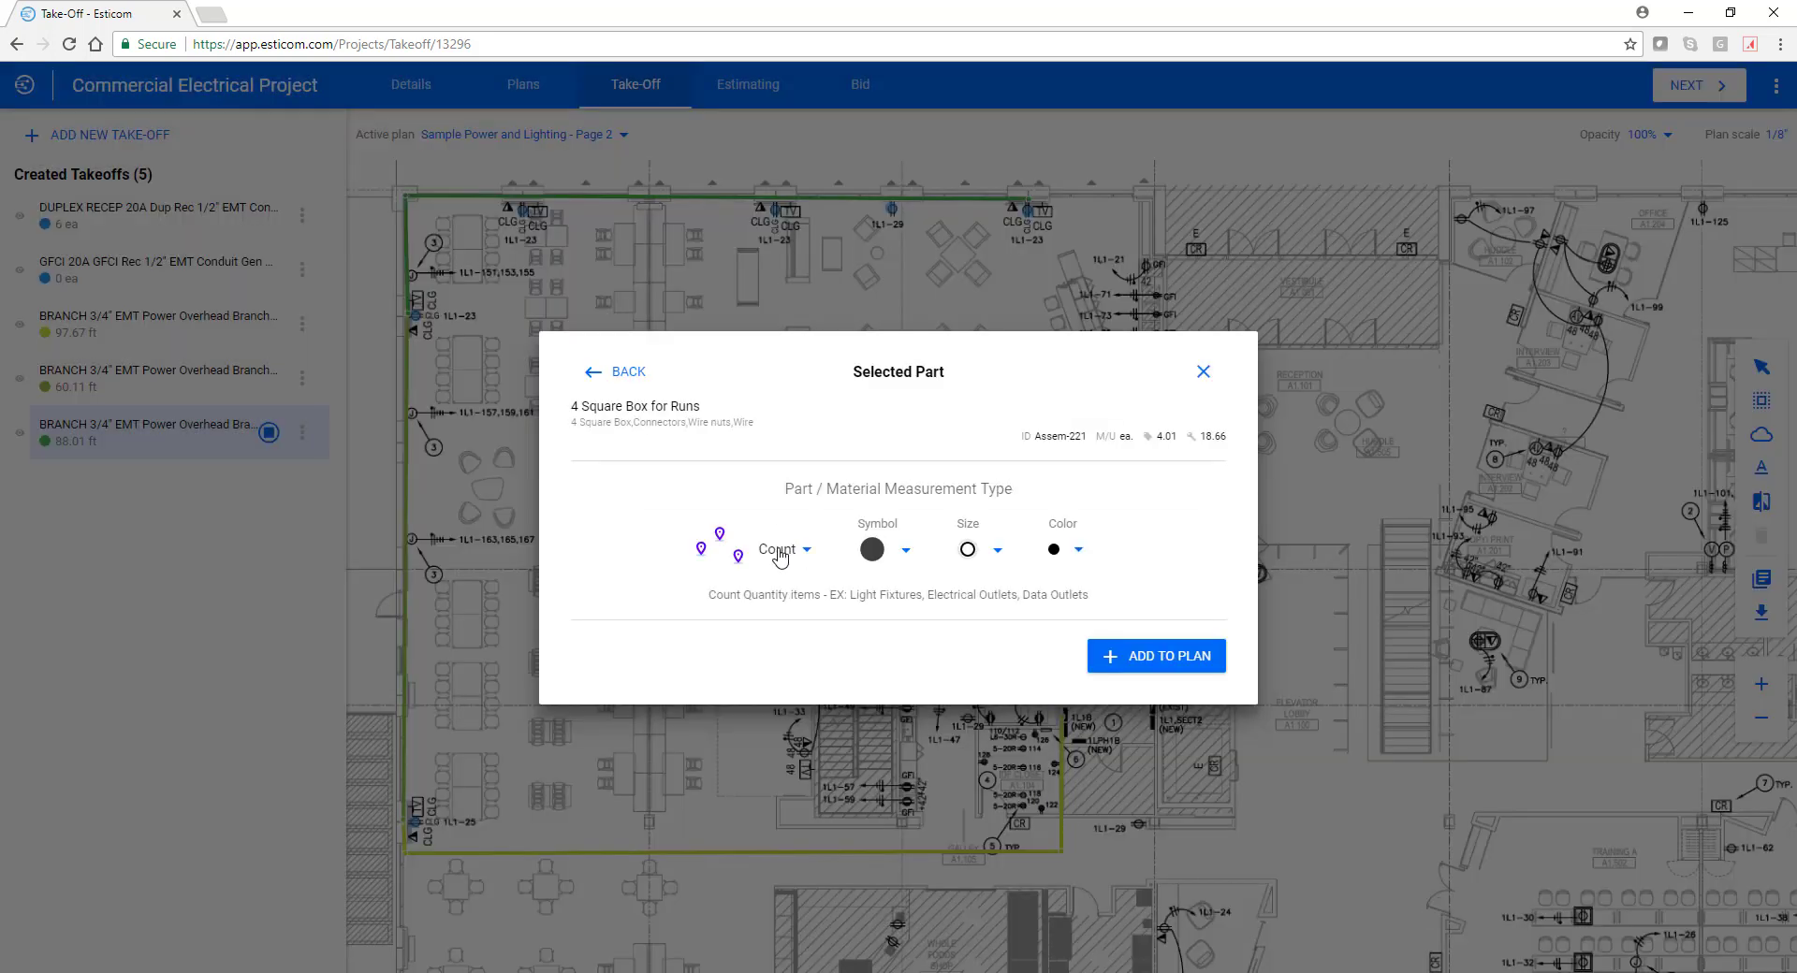
Step: Give the 4 Square Box count take-off a square symbol, the smallest size and a lime color, and add it to the plan
{"action": "left_click", "coordinate": [904, 552]}
{"action": "left_click", "coordinate": [927, 642]}
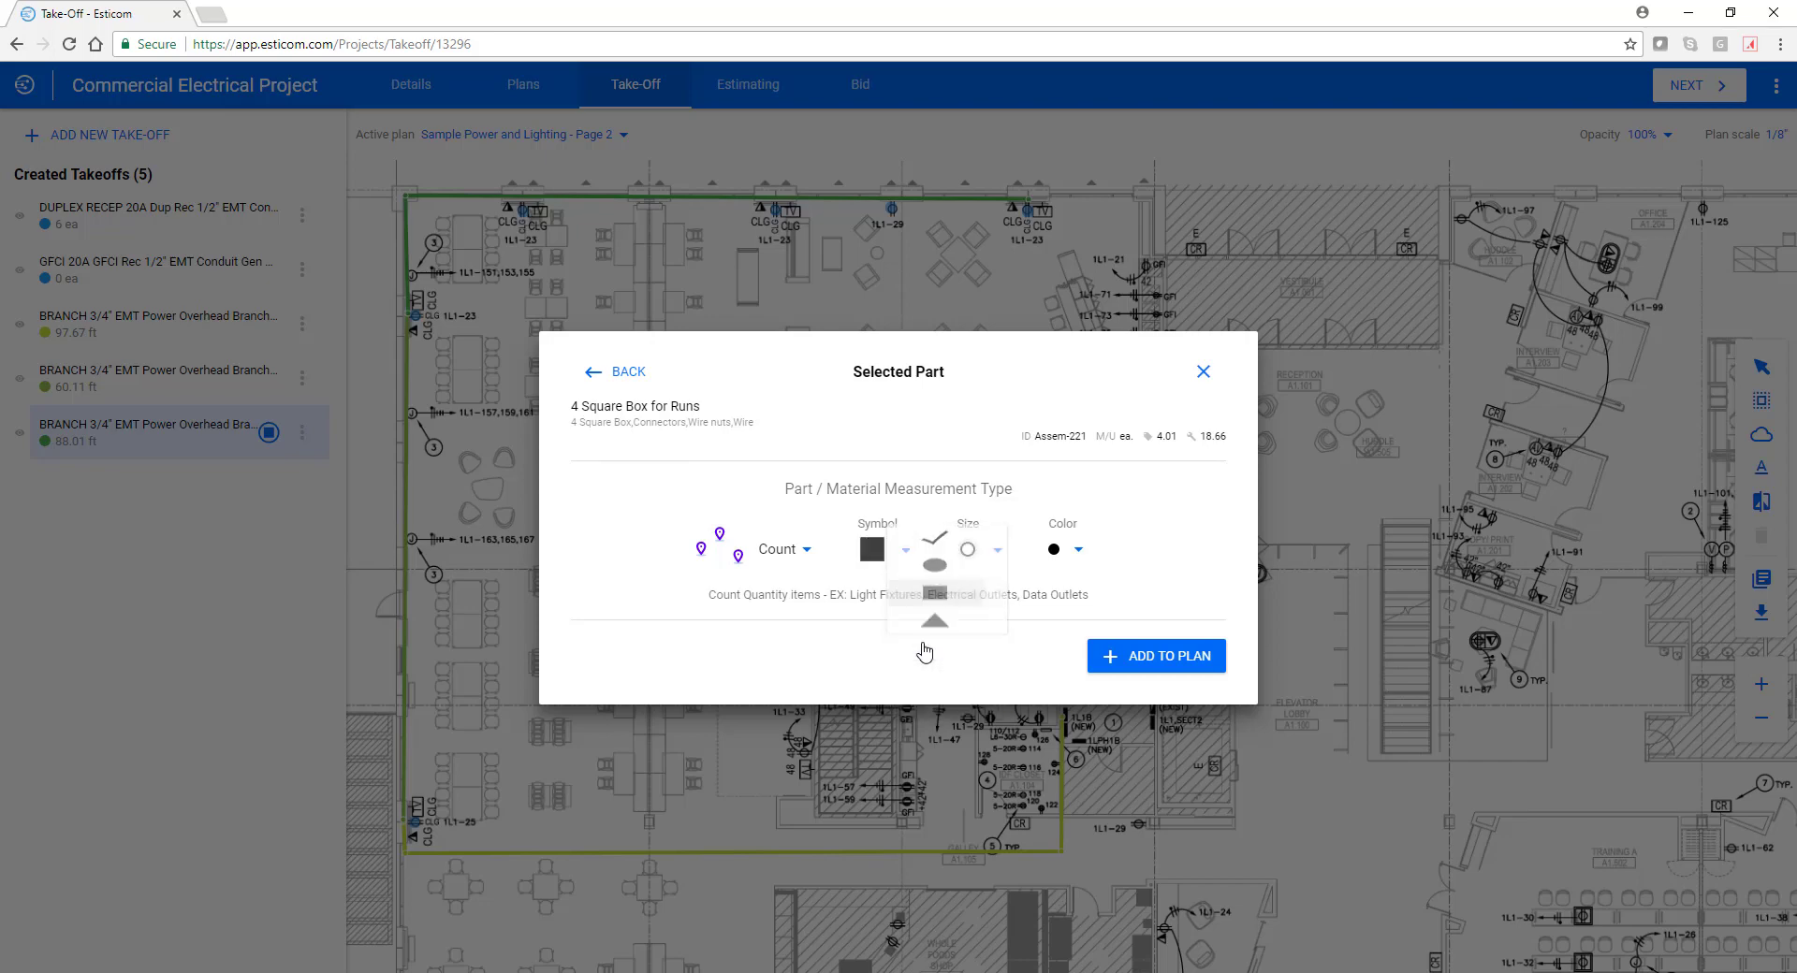
{"action": "left_click", "coordinate": [997, 552]}
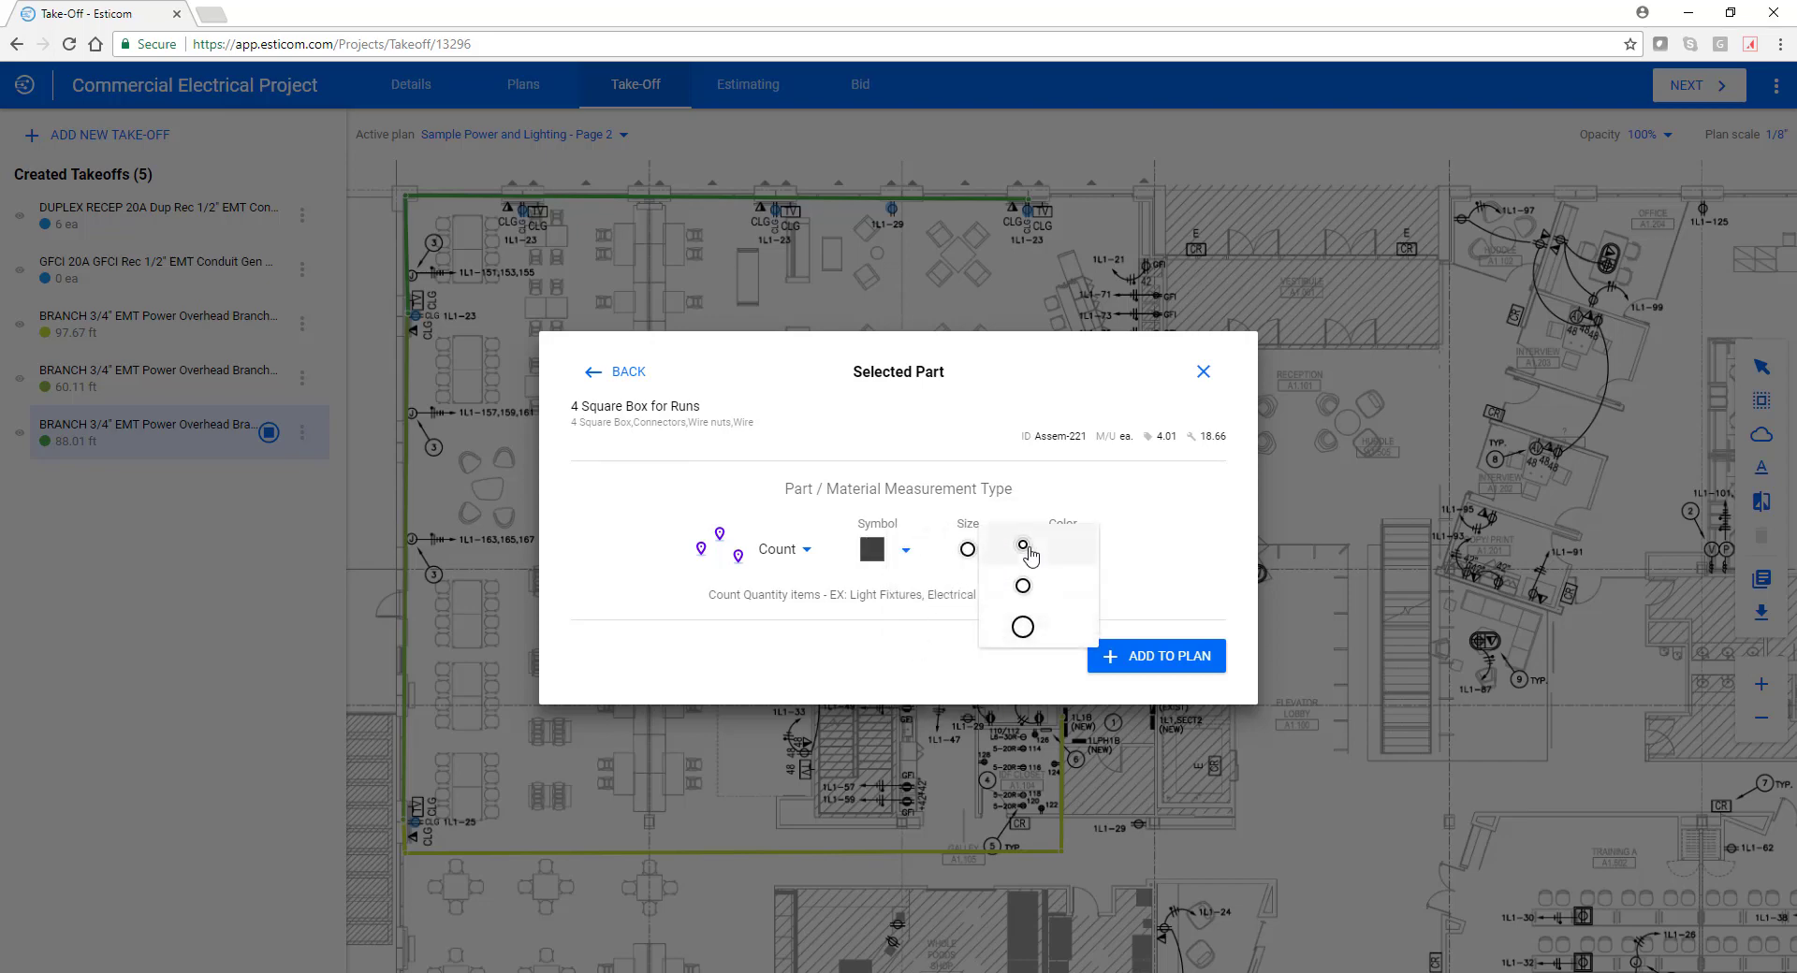
{"action": "left_click", "coordinate": [1020, 561]}
{"action": "left_click", "coordinate": [1081, 550]}
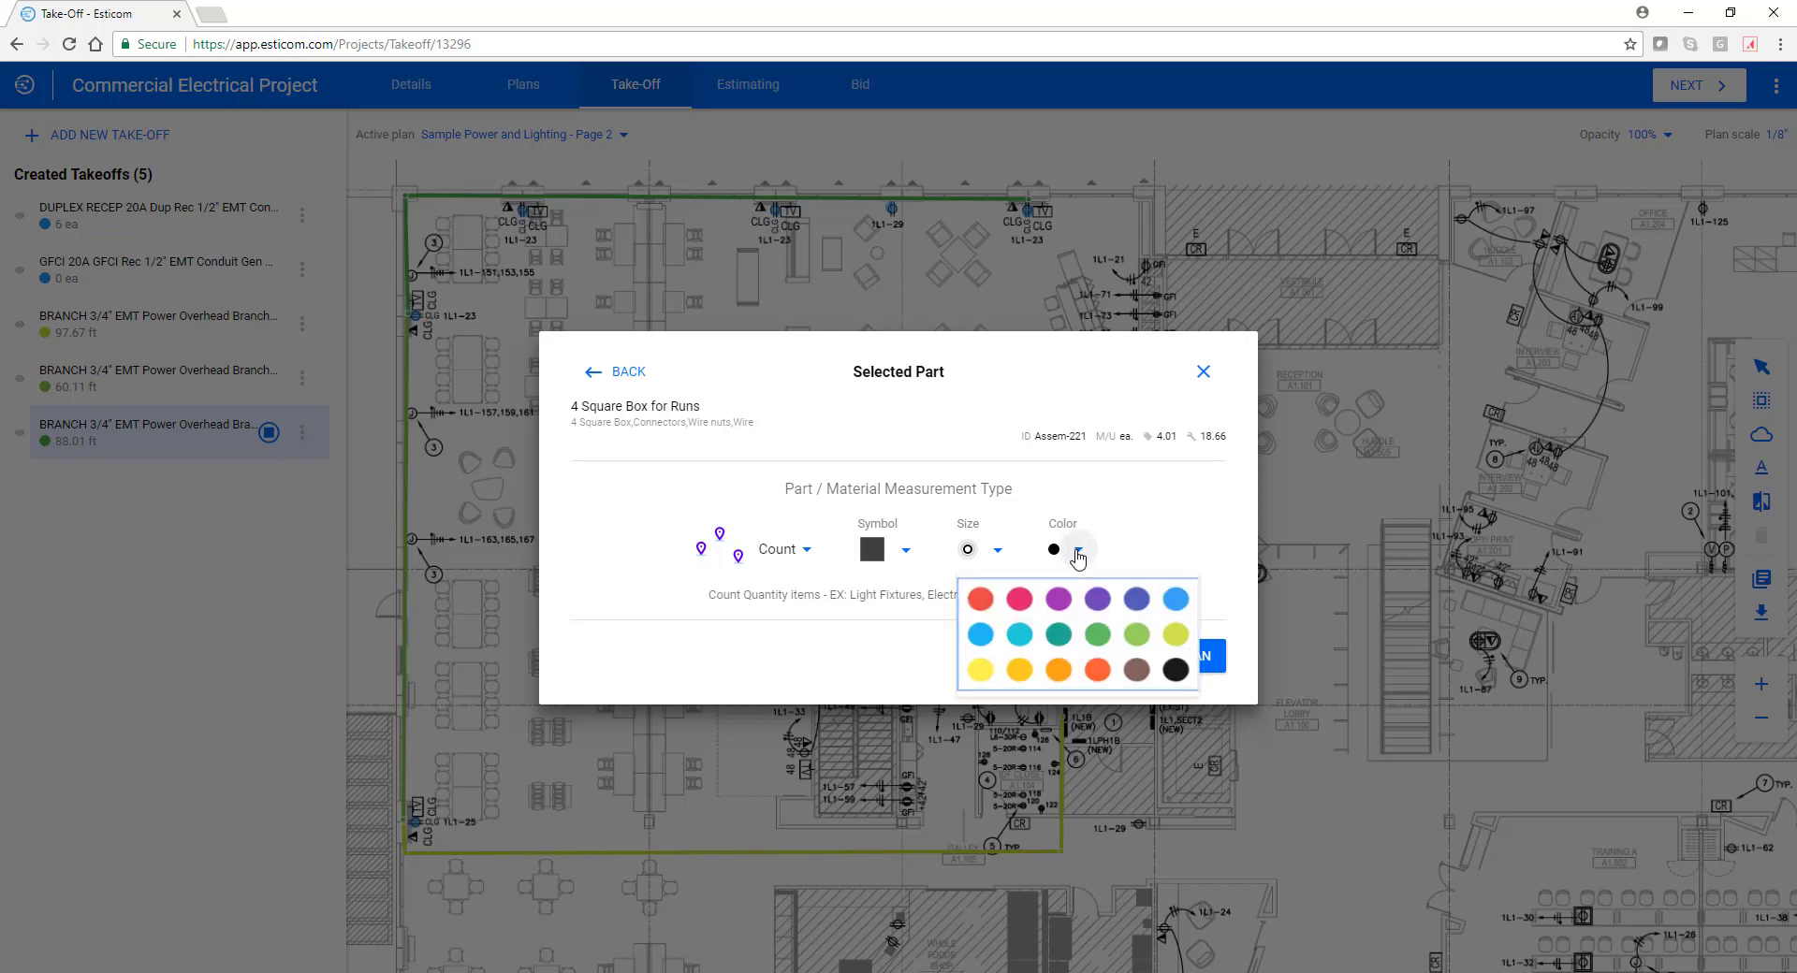
{"action": "left_click", "coordinate": [1176, 635]}
{"action": "left_click", "coordinate": [1135, 660]}
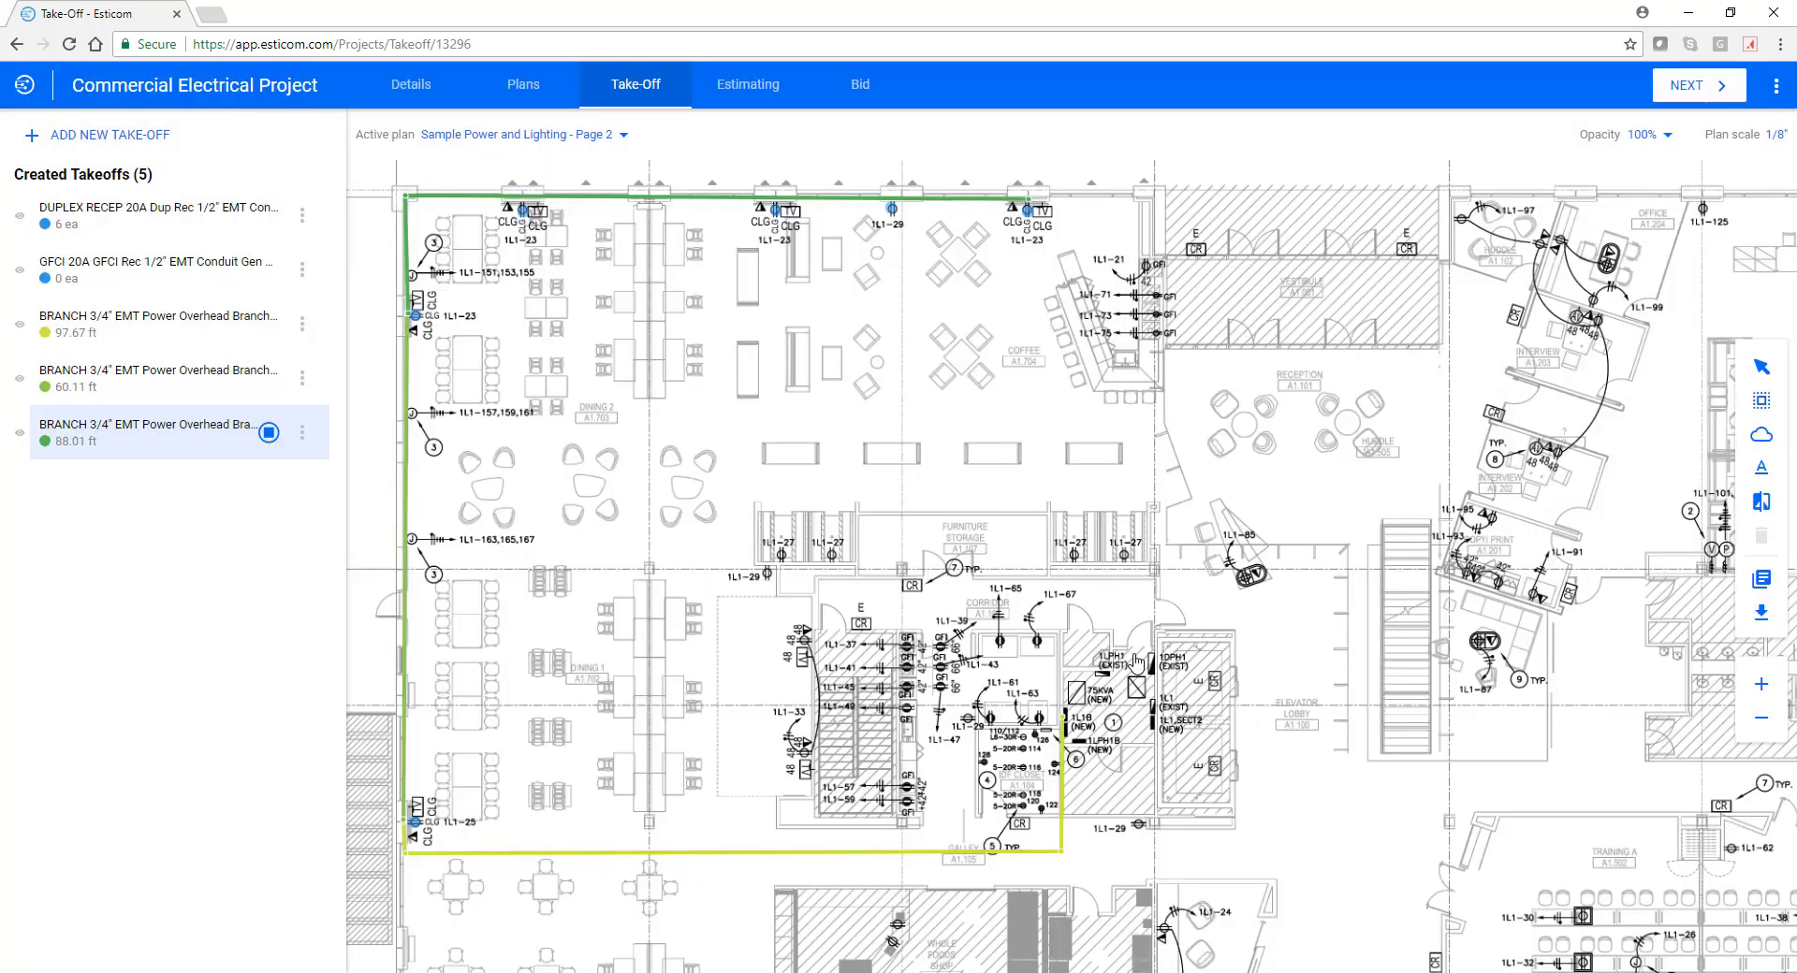
Step: Count a 4 square box on the branch run at each of the six receptacles along the outer walls
{"action": "left_click", "coordinate": [418, 820]}
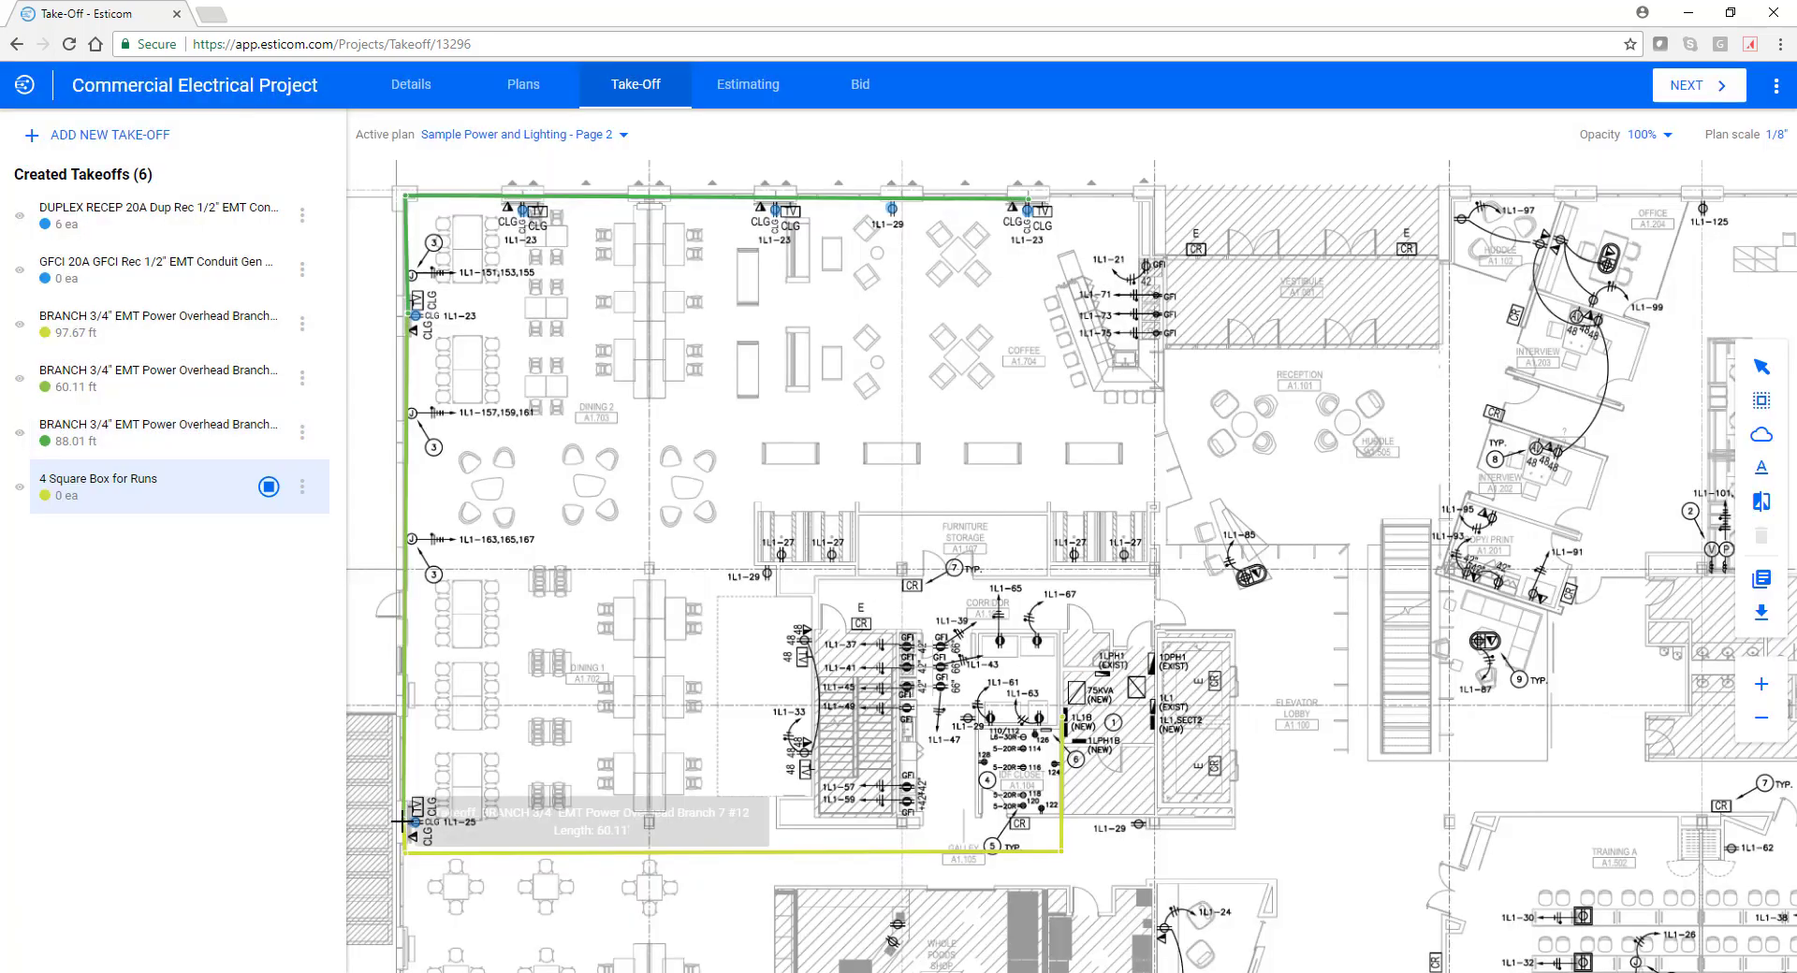
{"action": "left_click", "coordinate": [405, 314]}
{"action": "left_click", "coordinate": [522, 198]}
{"action": "left_click", "coordinate": [775, 197]}
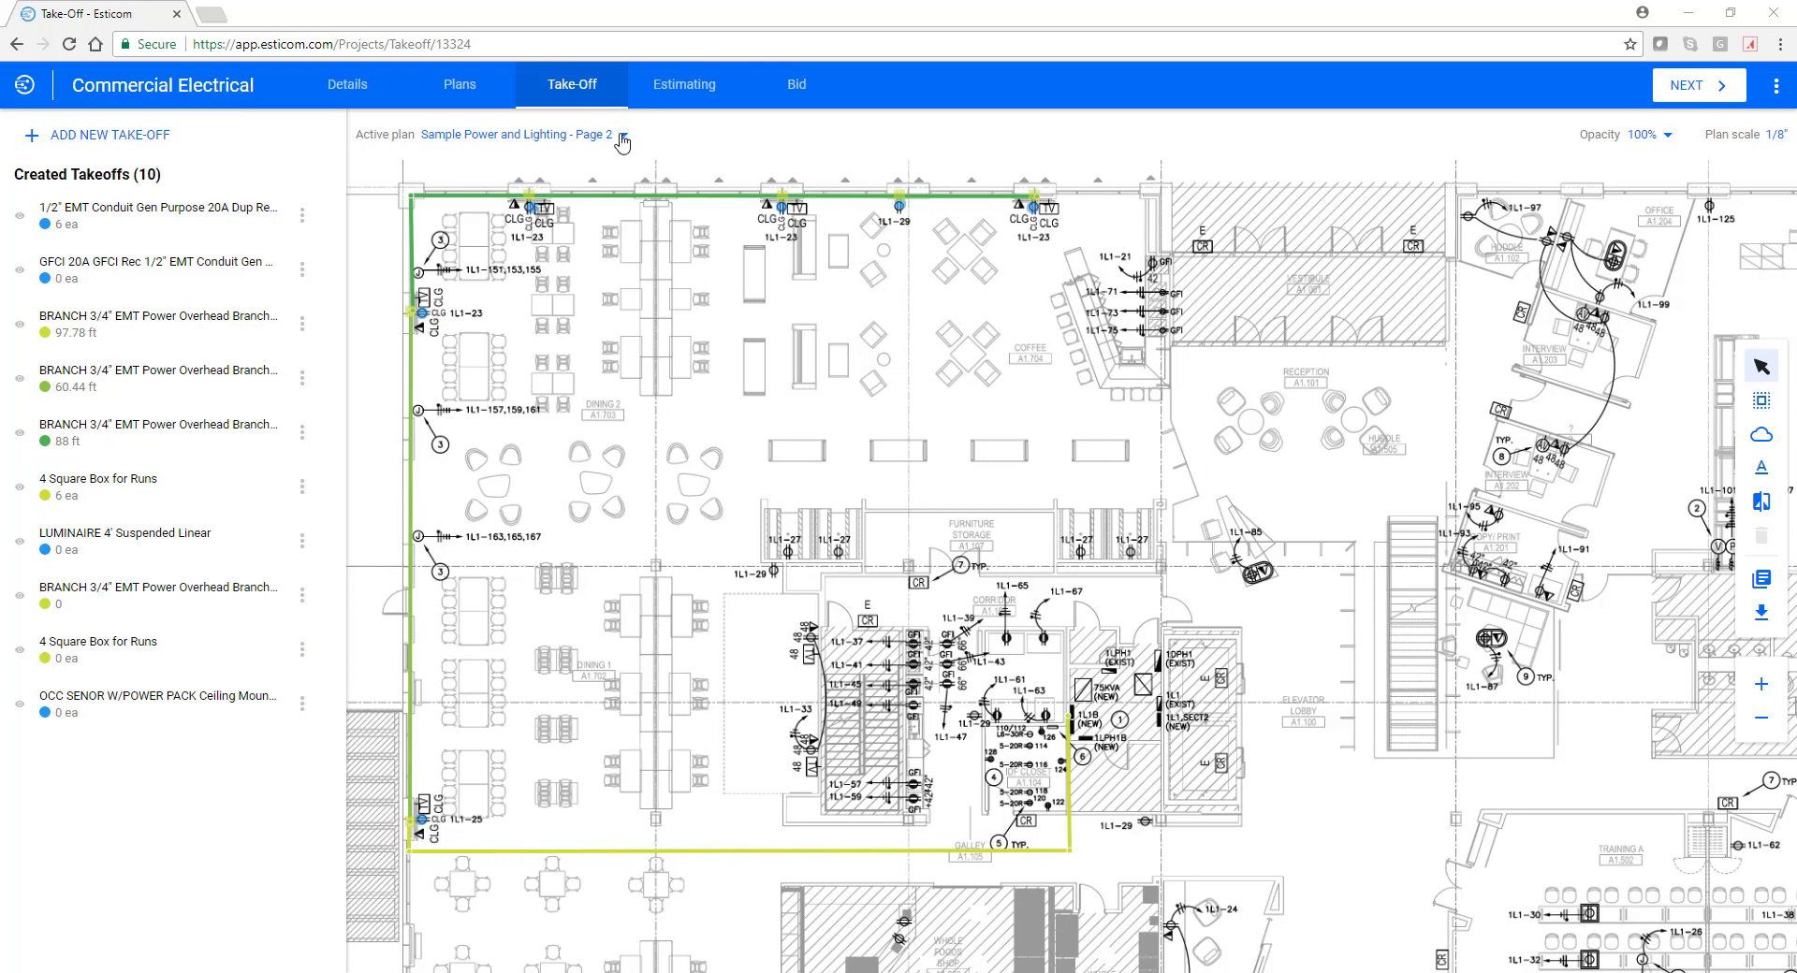
Step: Switch the active plan to Sample Power and Lighting - Page 3 and count six LUMINAIRE 4' Suspended Linear fixtures along the upper wall
{"action": "left_click", "coordinate": [621, 138]}
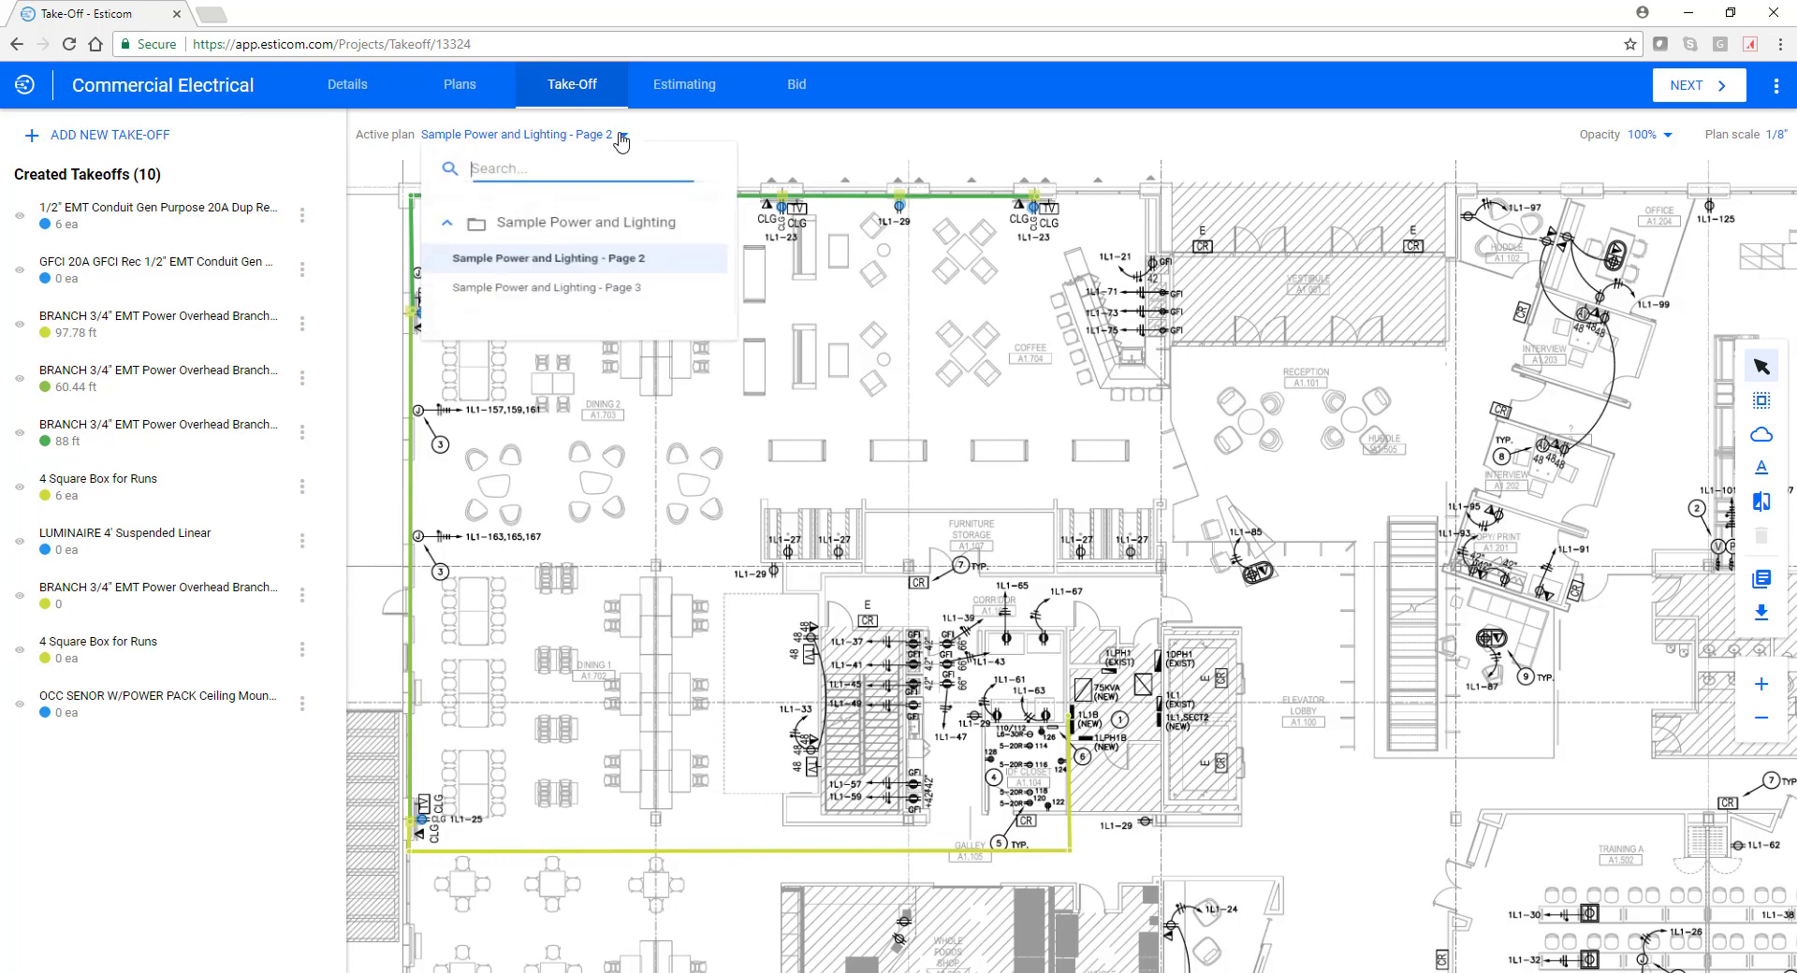
{"action": "left_click", "coordinate": [608, 316]}
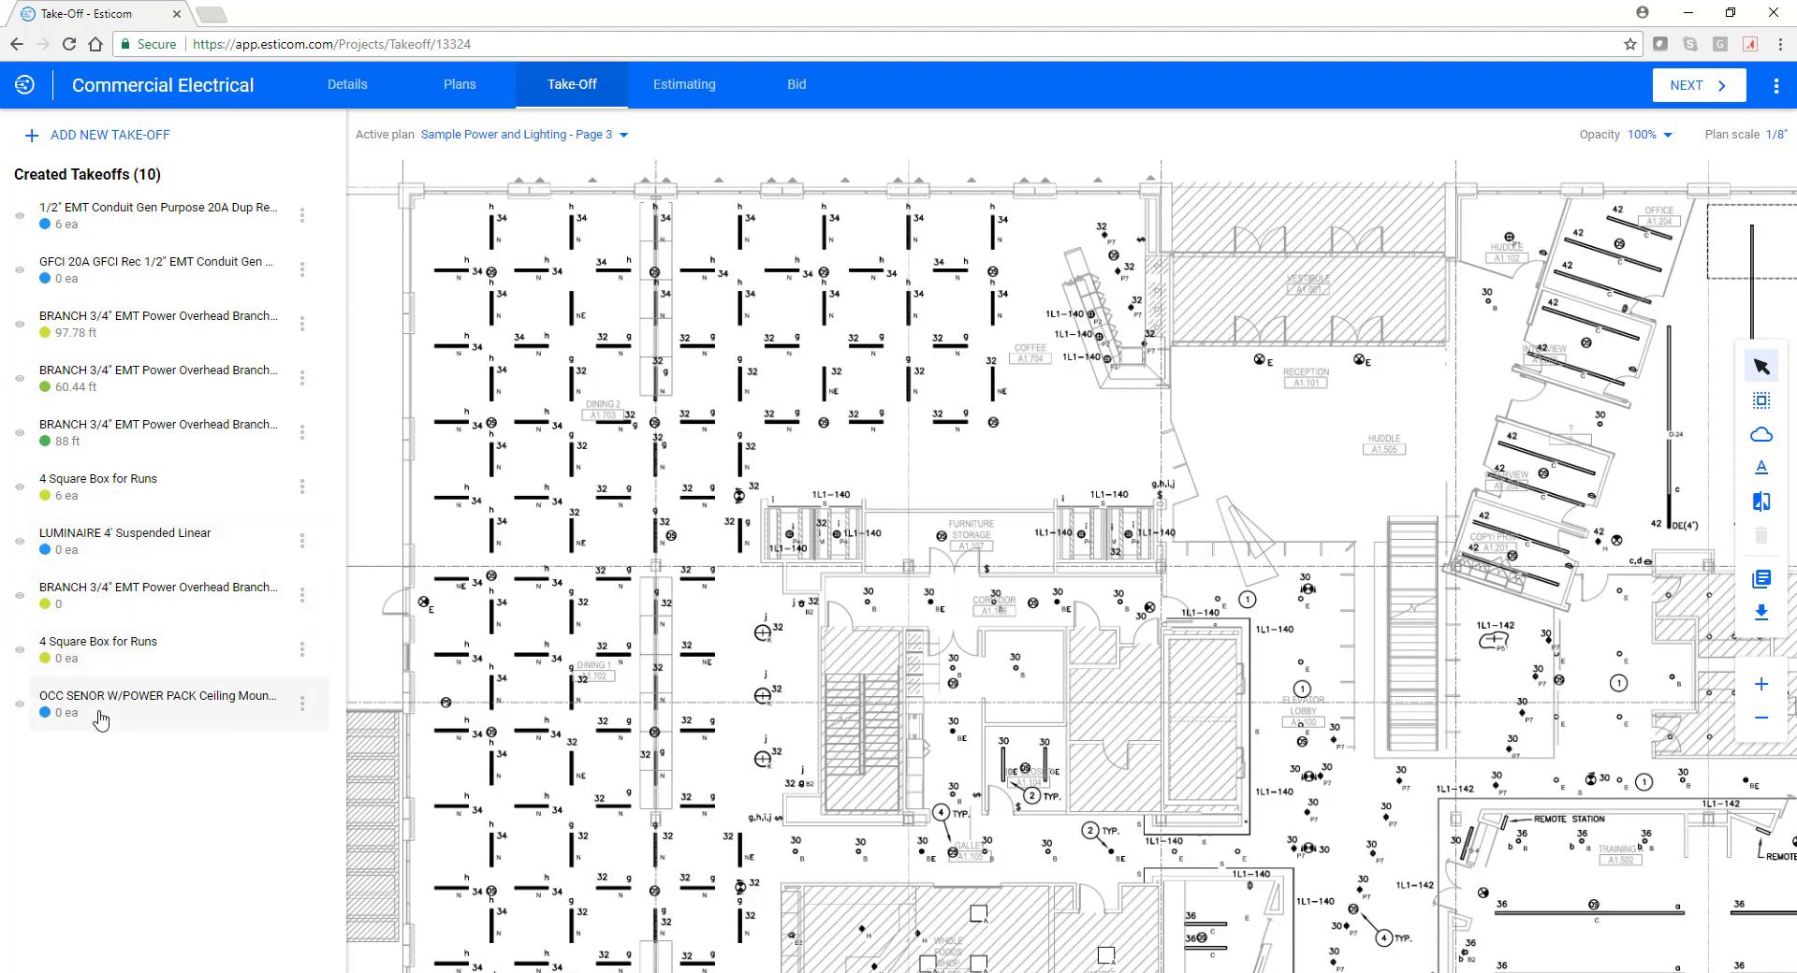
{"action": "left_click", "coordinate": [153, 548]}
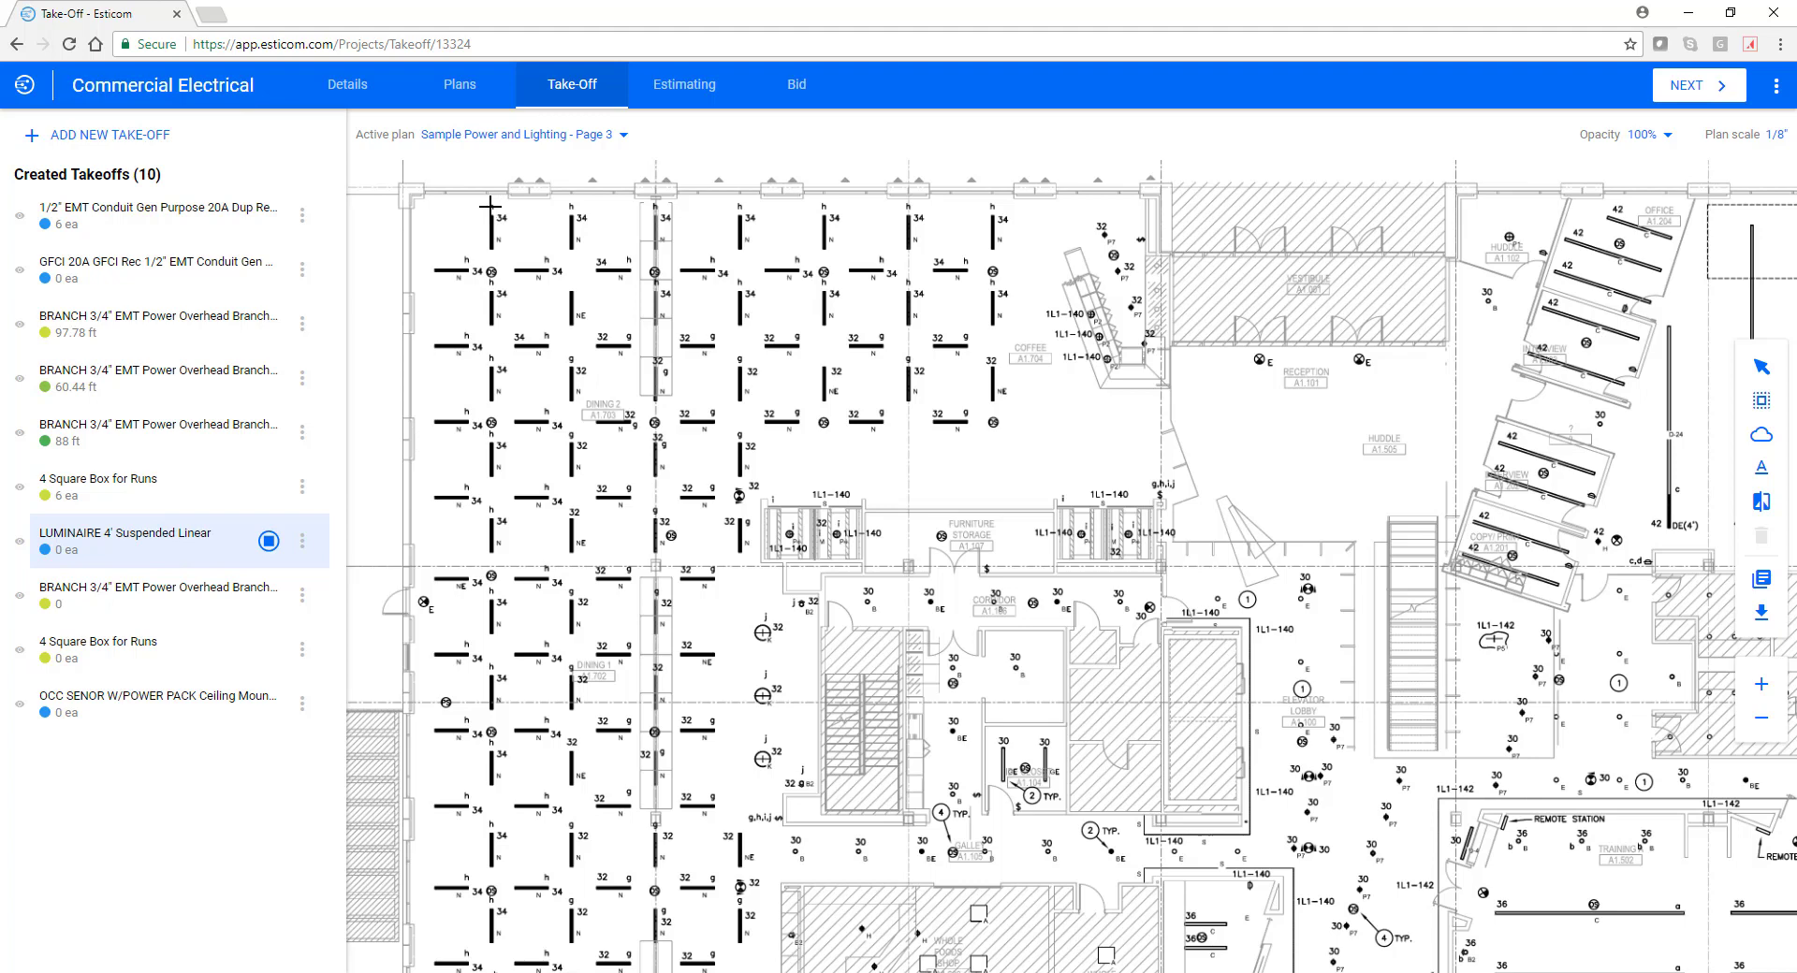
{"action": "left_click", "coordinate": [744, 205]}
{"action": "left_click", "coordinate": [824, 205]}
{"action": "left_click", "coordinate": [910, 205]}
{"action": "left_click", "coordinate": [994, 206]}
Step: Trace the existing 3 #12 branch take-off from the electrical room past the dining fixtures to the last upper-row luminaire, about 219 ft long
{"action": "left_click", "coordinate": [149, 599]}
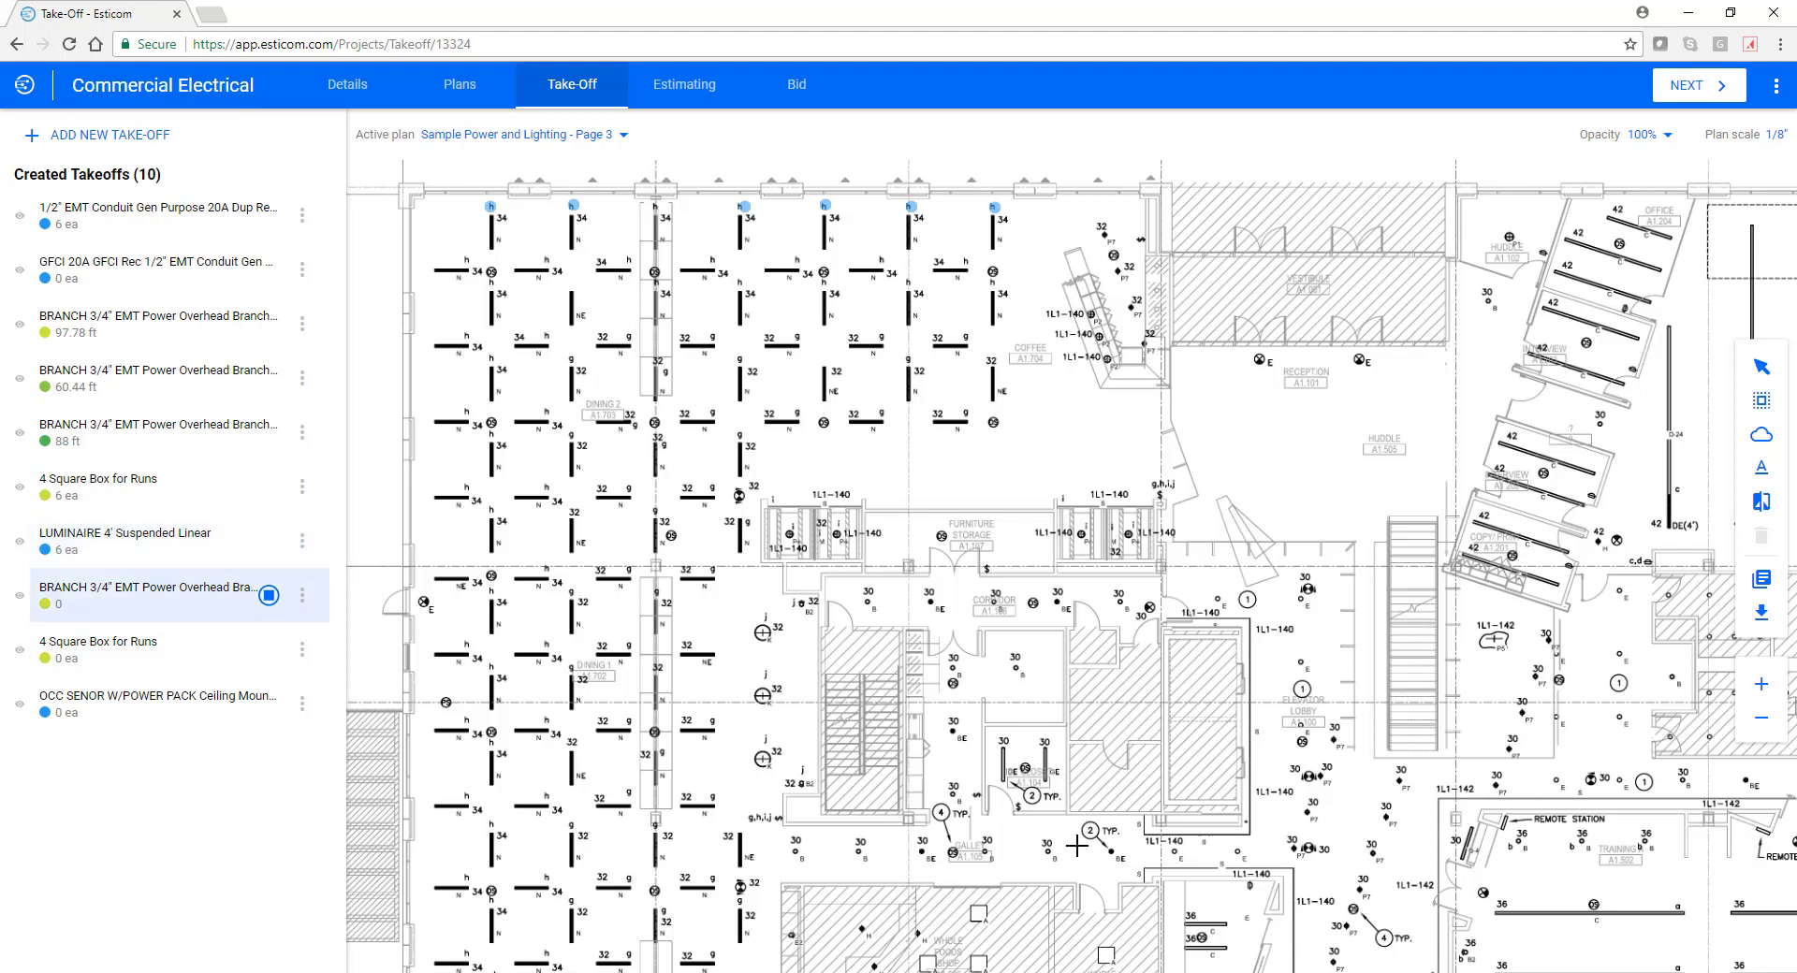
{"action": "left_click", "coordinate": [1068, 711]}
{"action": "left_click", "coordinate": [498, 849]}
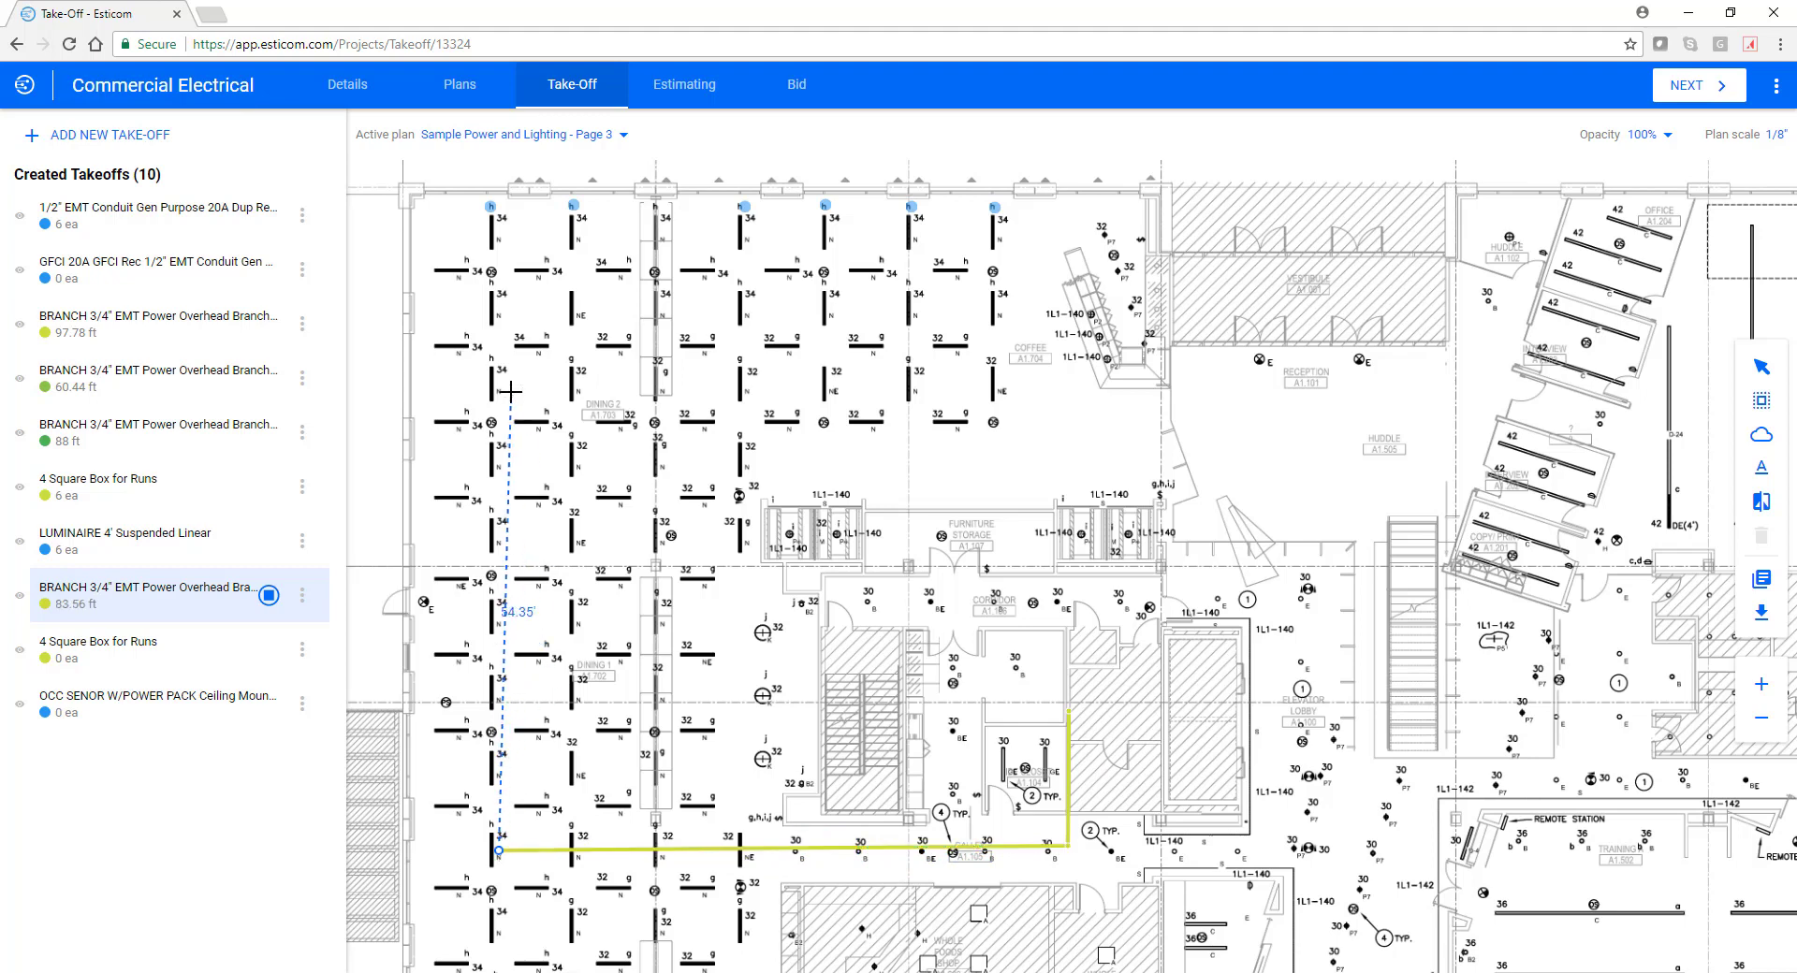
{"action": "left_click", "coordinate": [499, 206]}
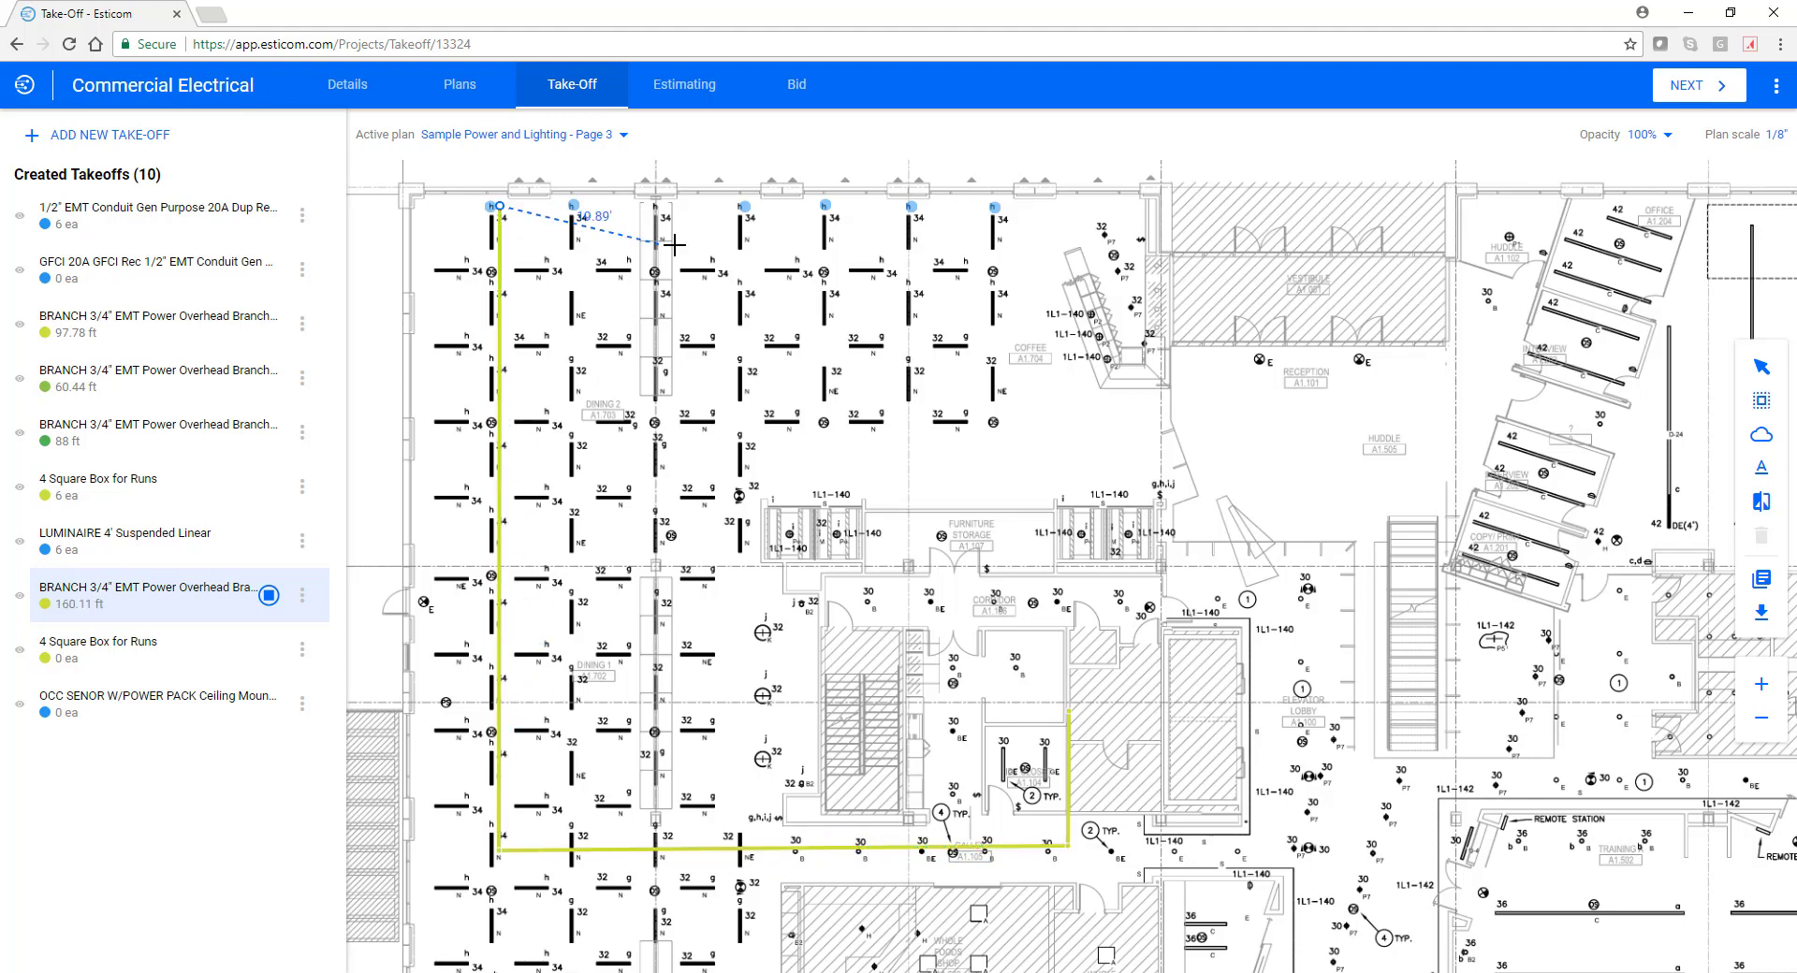
{"action": "left_click", "coordinate": [995, 206]}
{"action": "key", "text": "Escape"}
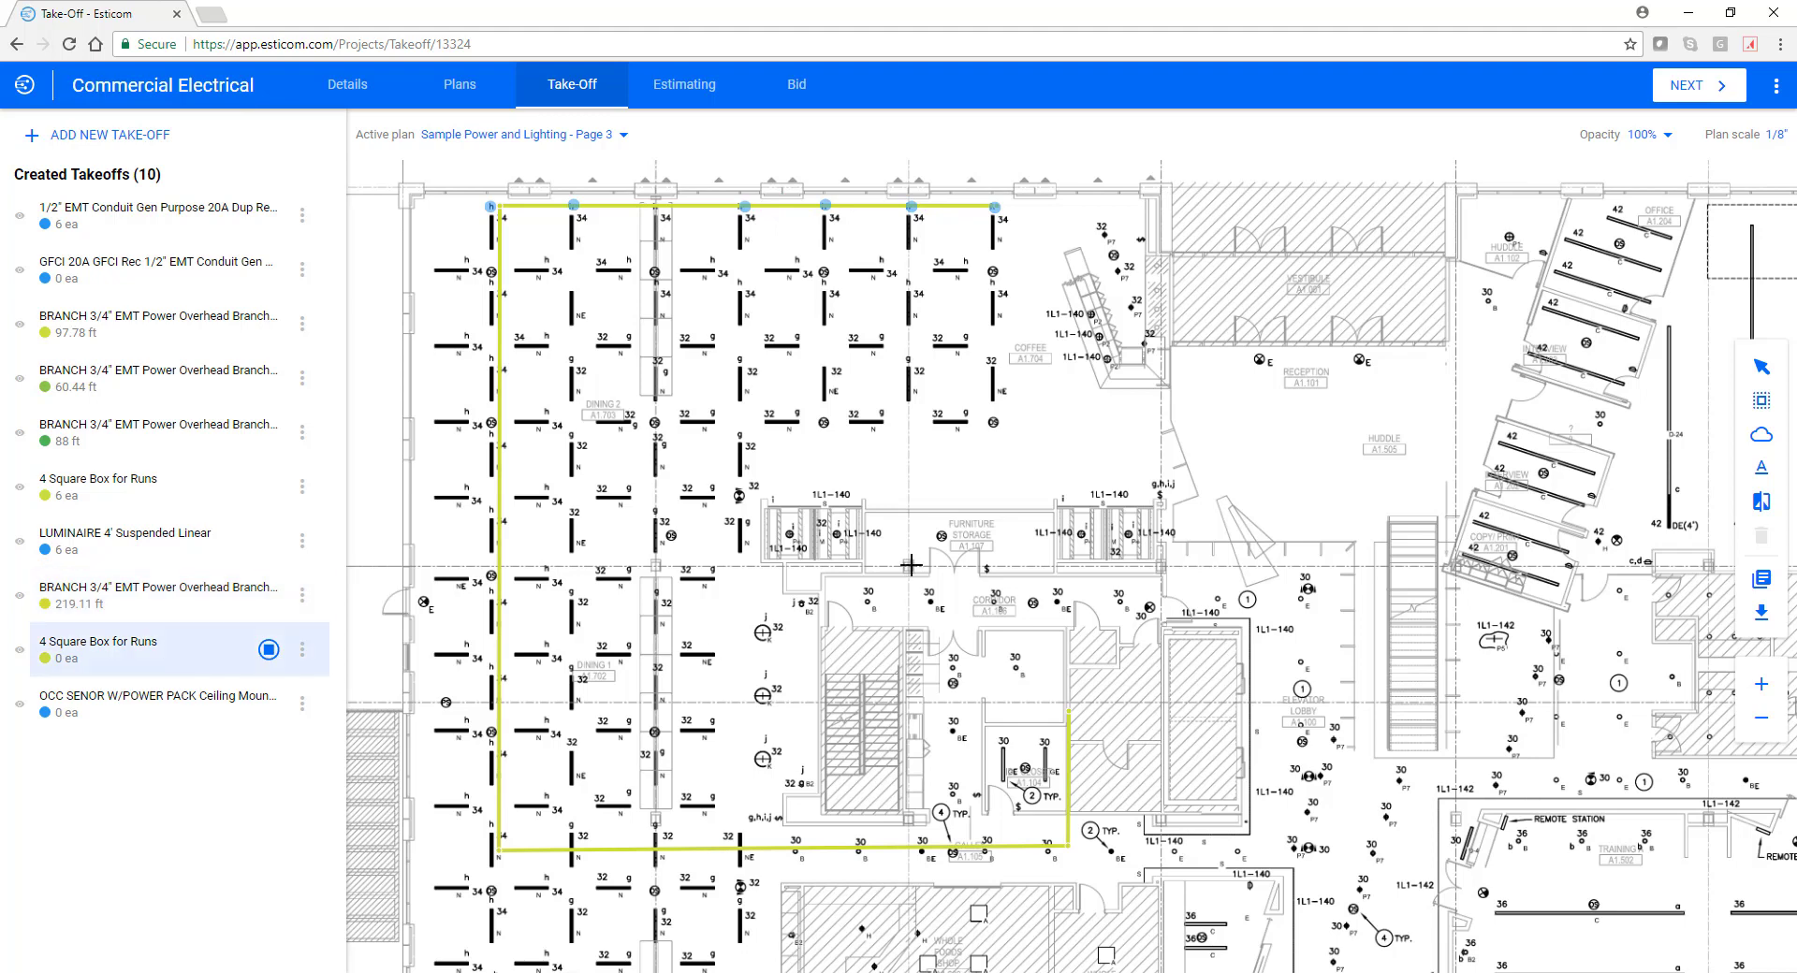
Step: Count four boxes with the second 4 Square Box for Runs take-off, placed between luminaires along the upper branch run
{"action": "left_click", "coordinate": [953, 205]}
{"action": "left_click", "coordinate": [865, 205]}
{"action": "left_click", "coordinate": [786, 205]}
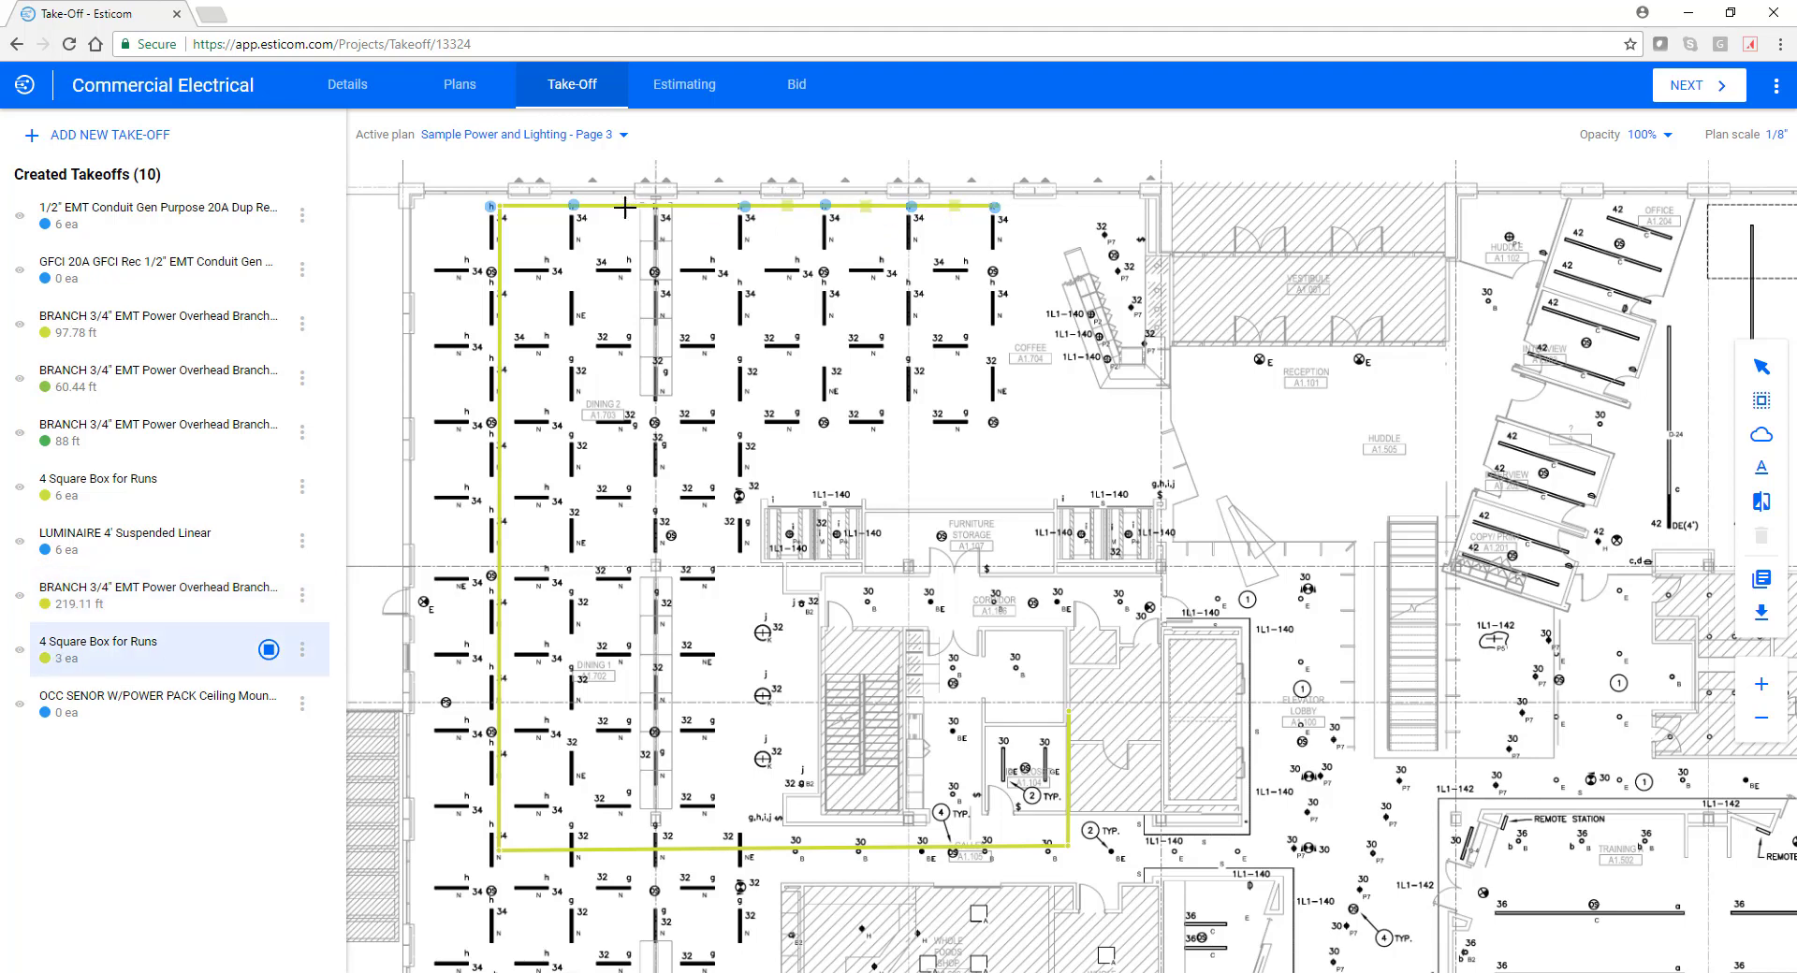
{"action": "left_click", "coordinate": [532, 205]}
Step: Count four ceiling mount occupancy sensors in the row below the upper luminaires with the OCC SENOR W/POWER PACK take-off
{"action": "left_click", "coordinate": [254, 709]}
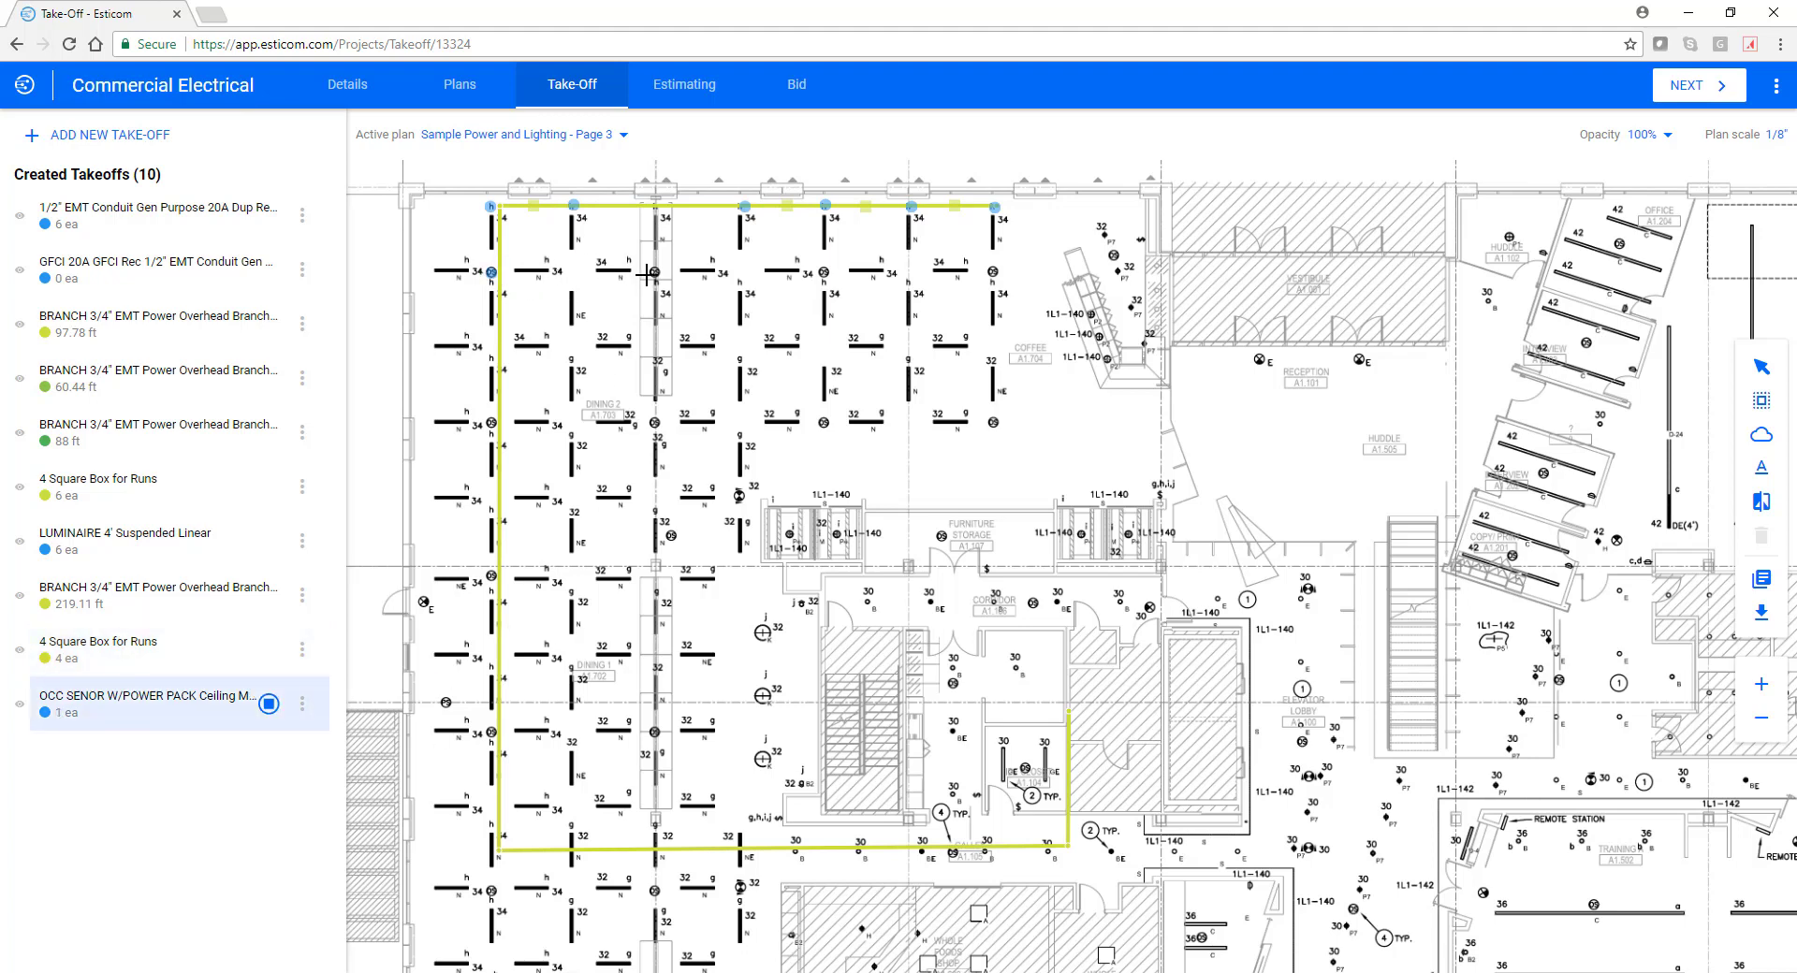
{"action": "left_click", "coordinate": [823, 272]}
{"action": "left_click", "coordinate": [222, 718]}
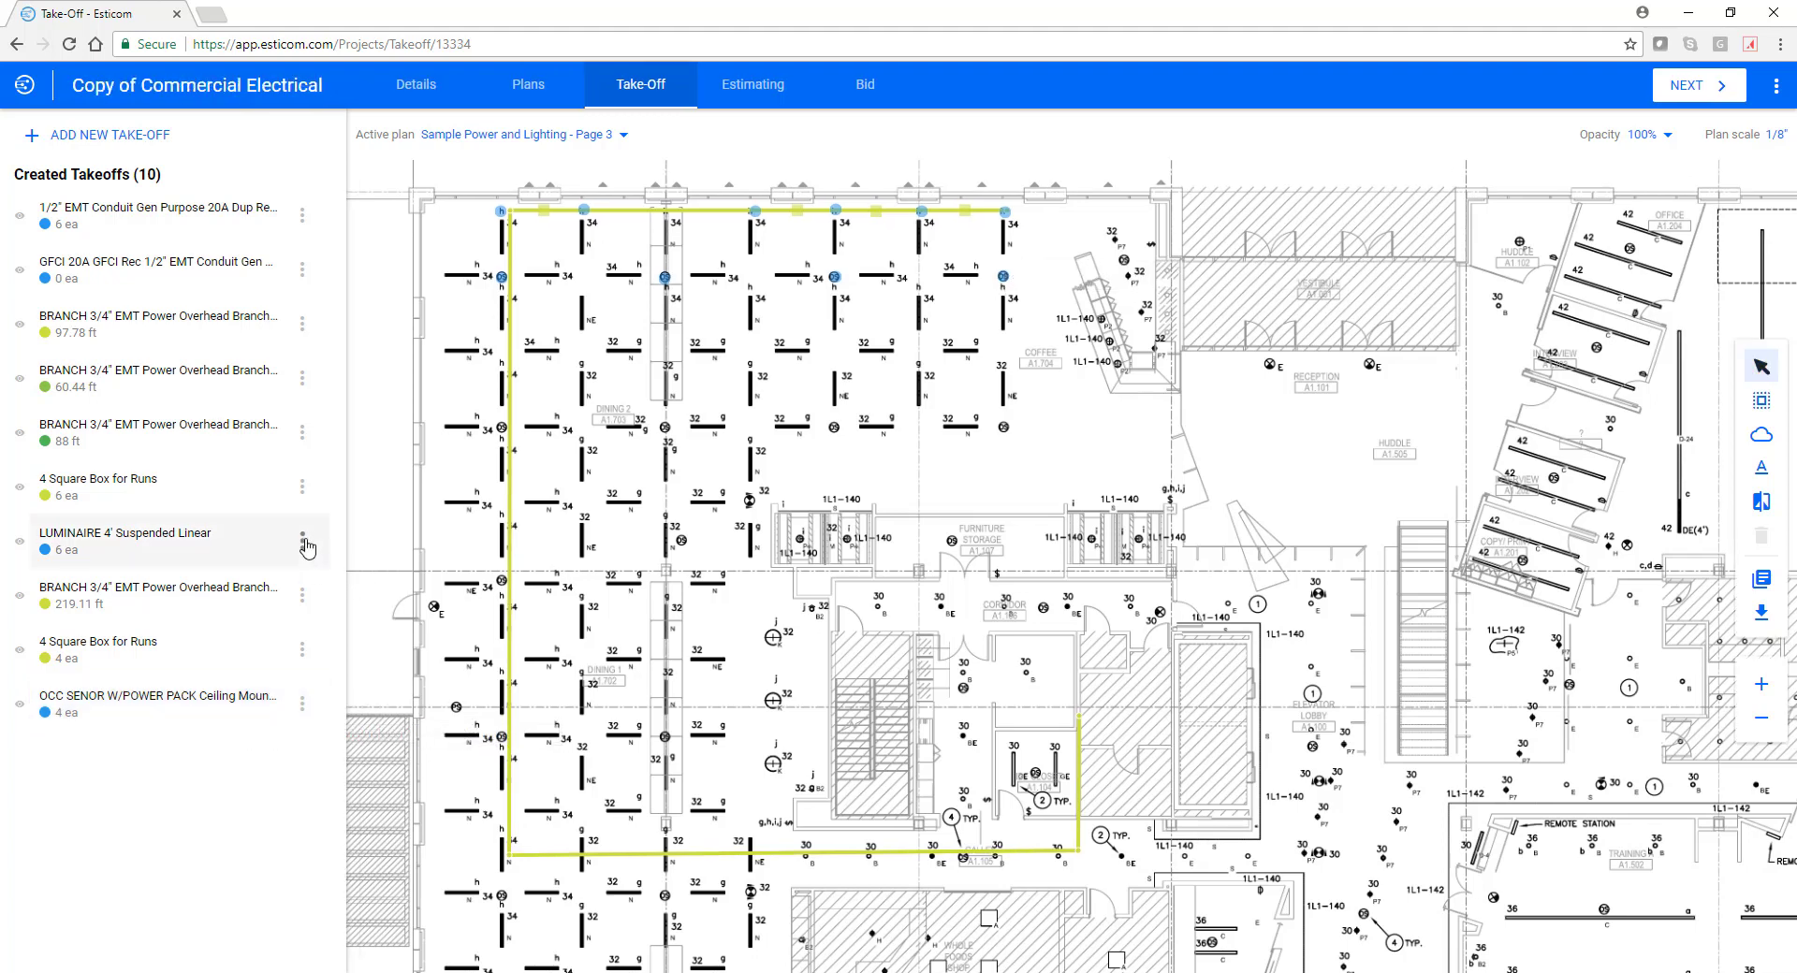
Step: Rename the suspended linear luminaire take-off as "LUMINAIRE 4' Suspended Linear (Type H)" and save it
{"action": "left_click", "coordinate": [301, 541]}
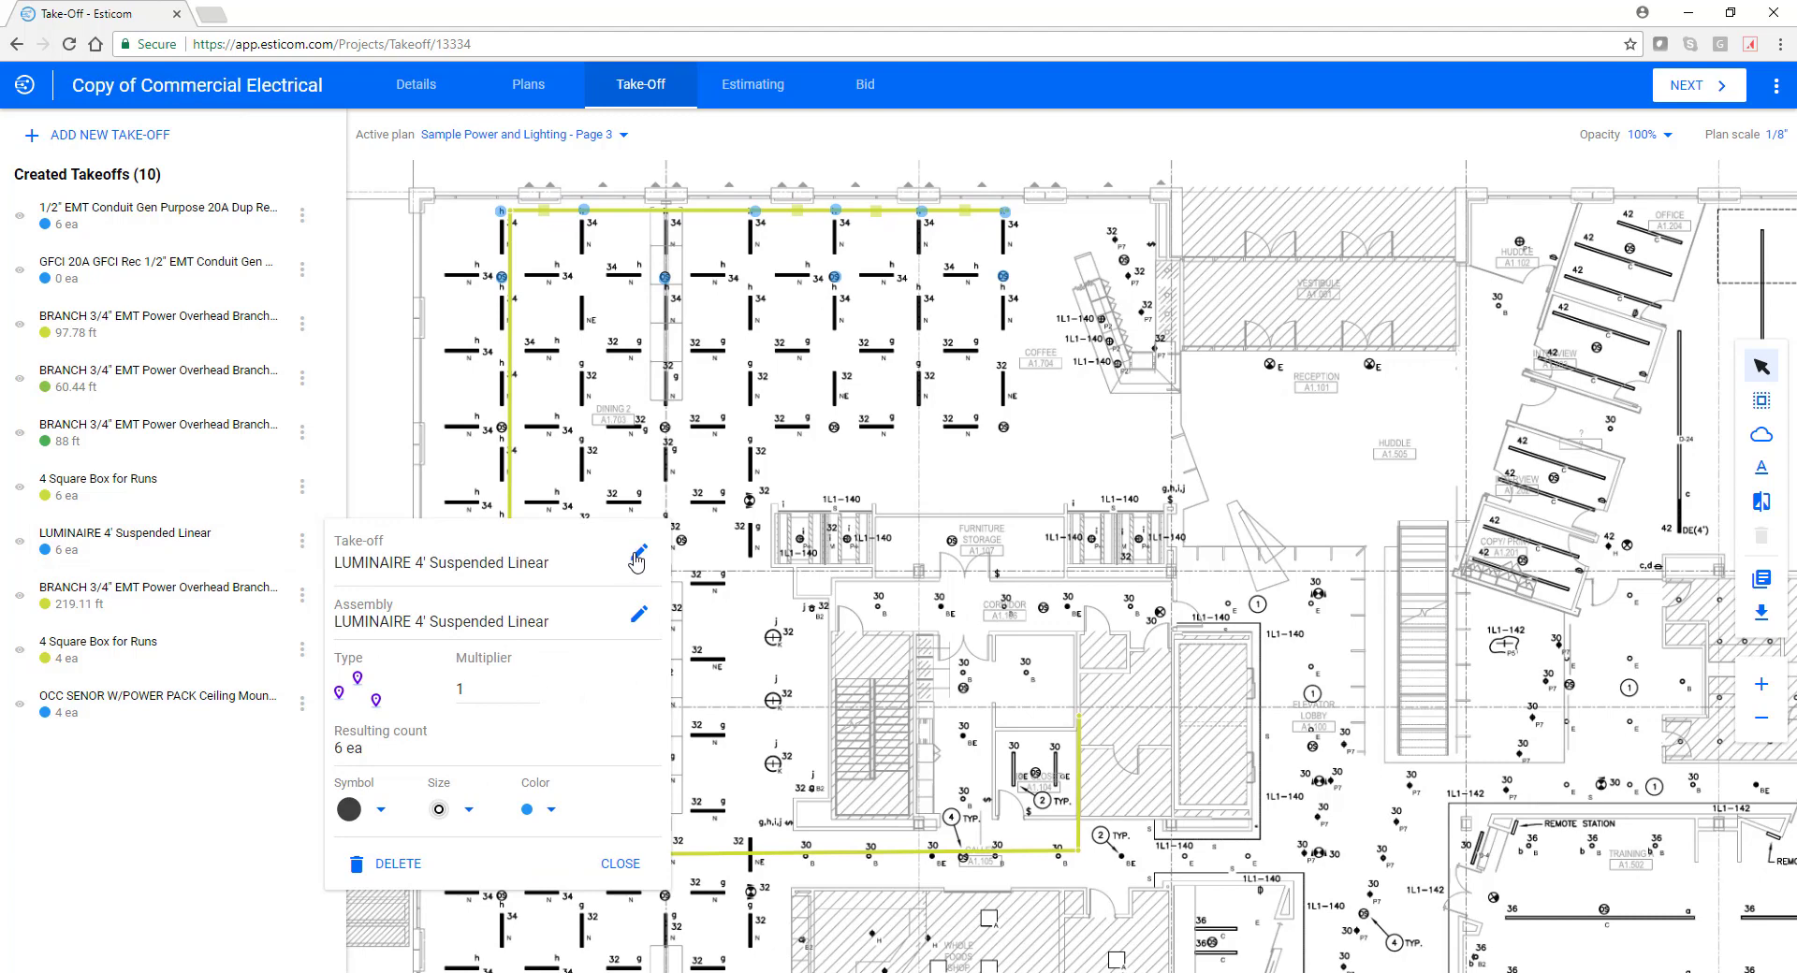
{"action": "left_click", "coordinate": [638, 552]}
{"action": "left_click", "coordinate": [576, 550]}
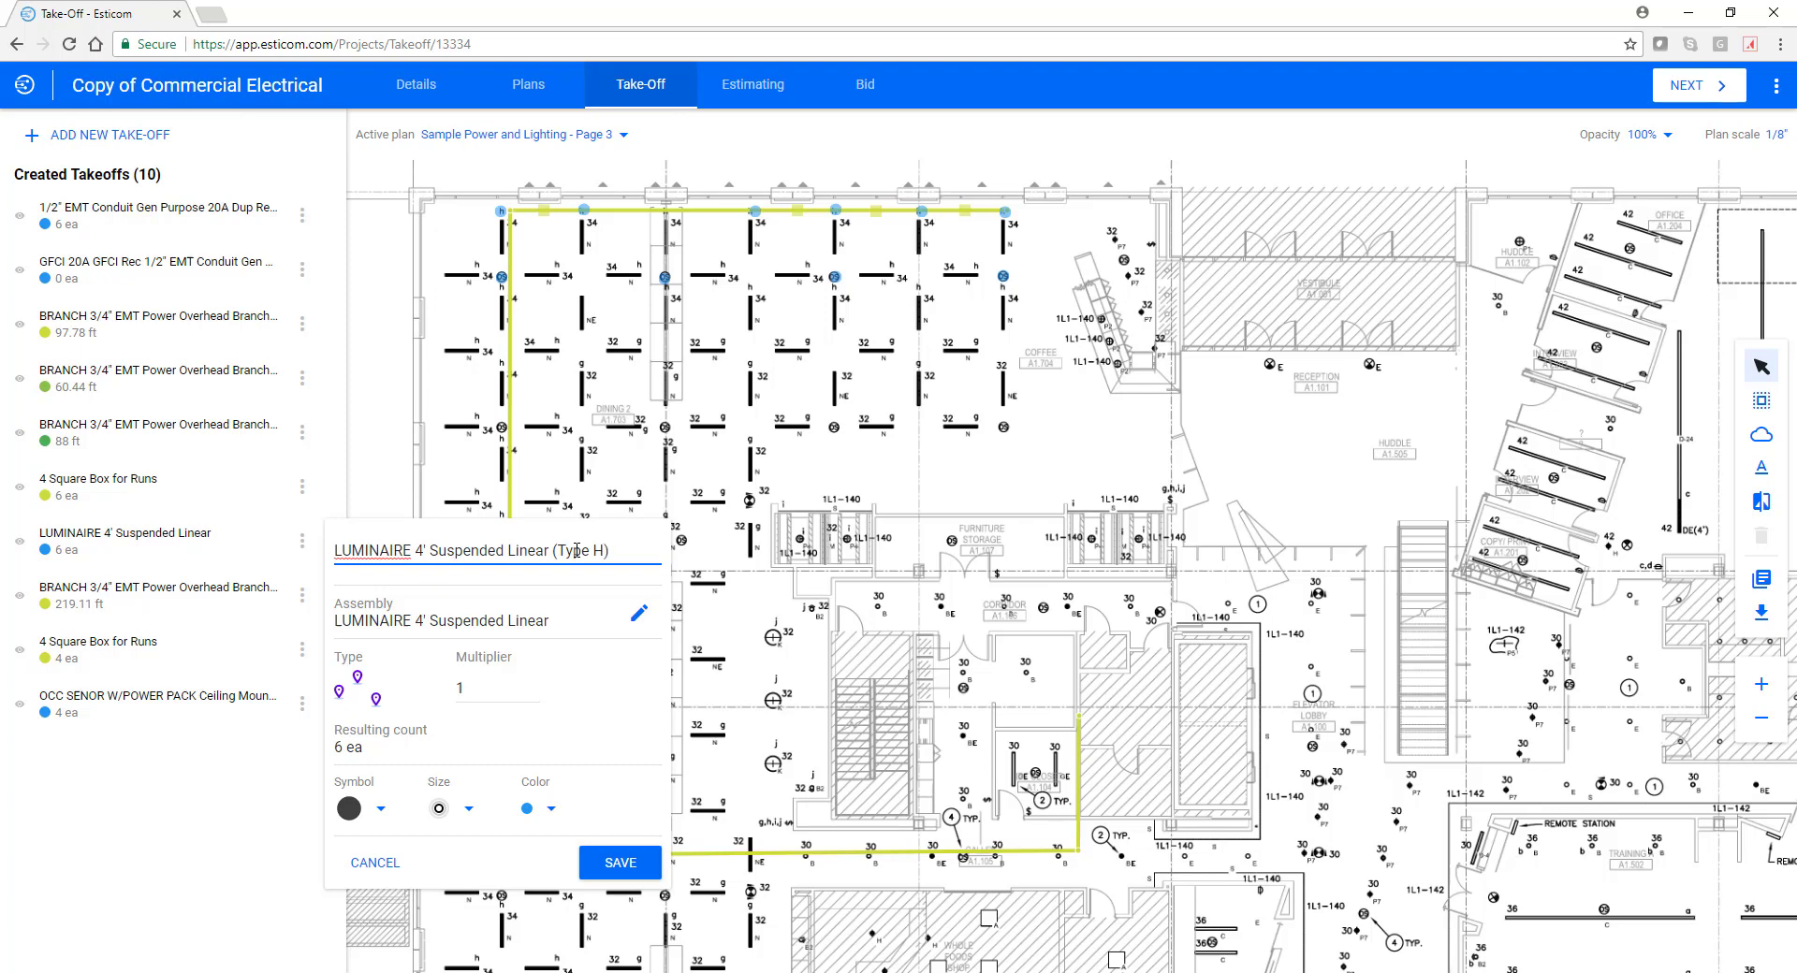
{"action": "left_click", "coordinate": [619, 862]}
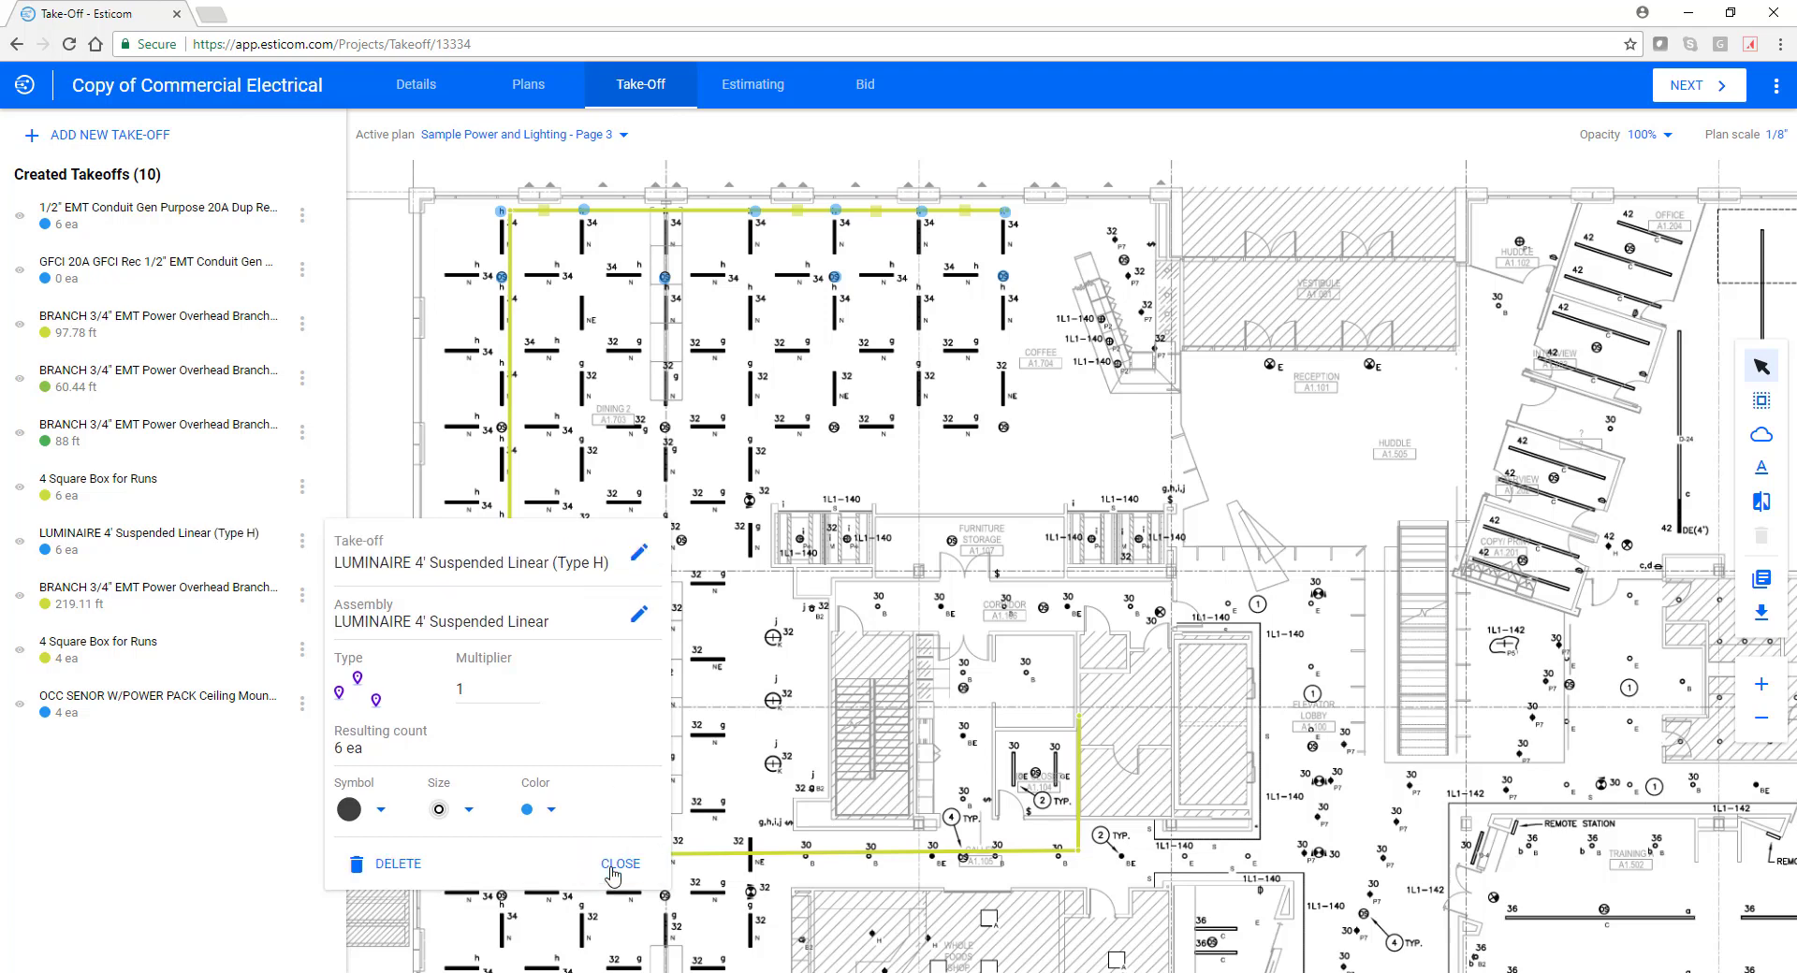
{"action": "left_click", "coordinate": [612, 865]}
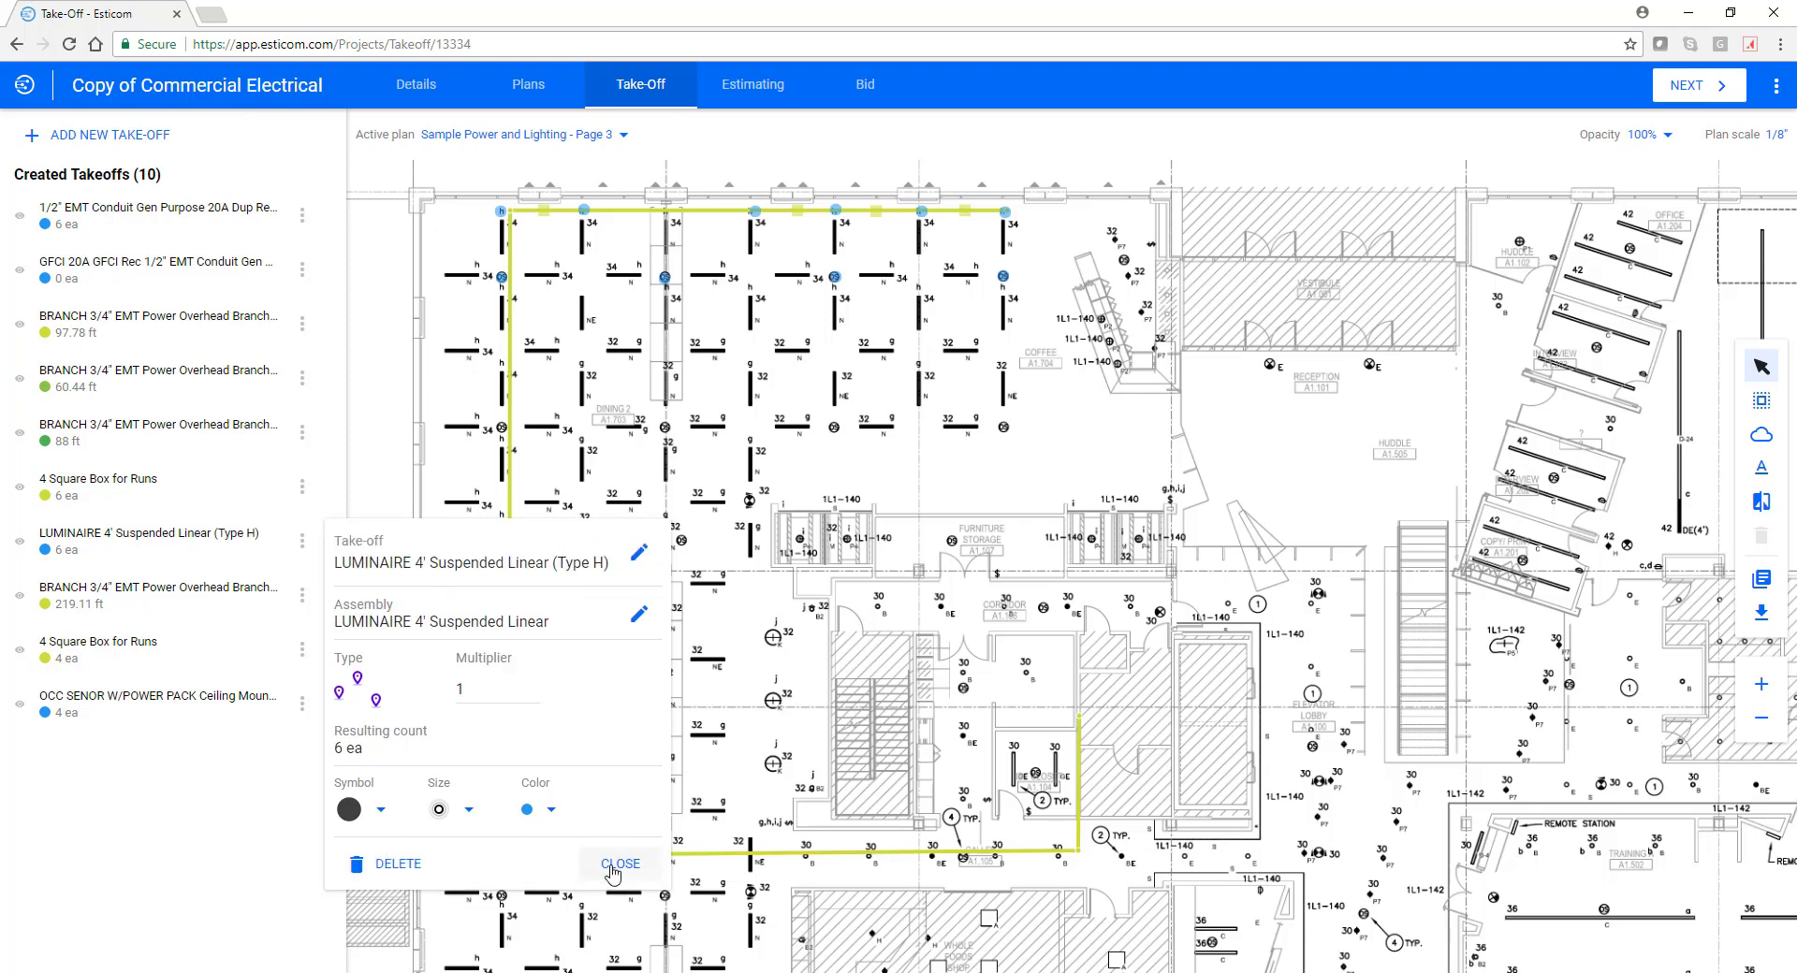
Step: Open the project estimate and rename the Default Group as "Power Plans"
{"action": "left_click", "coordinate": [756, 86]}
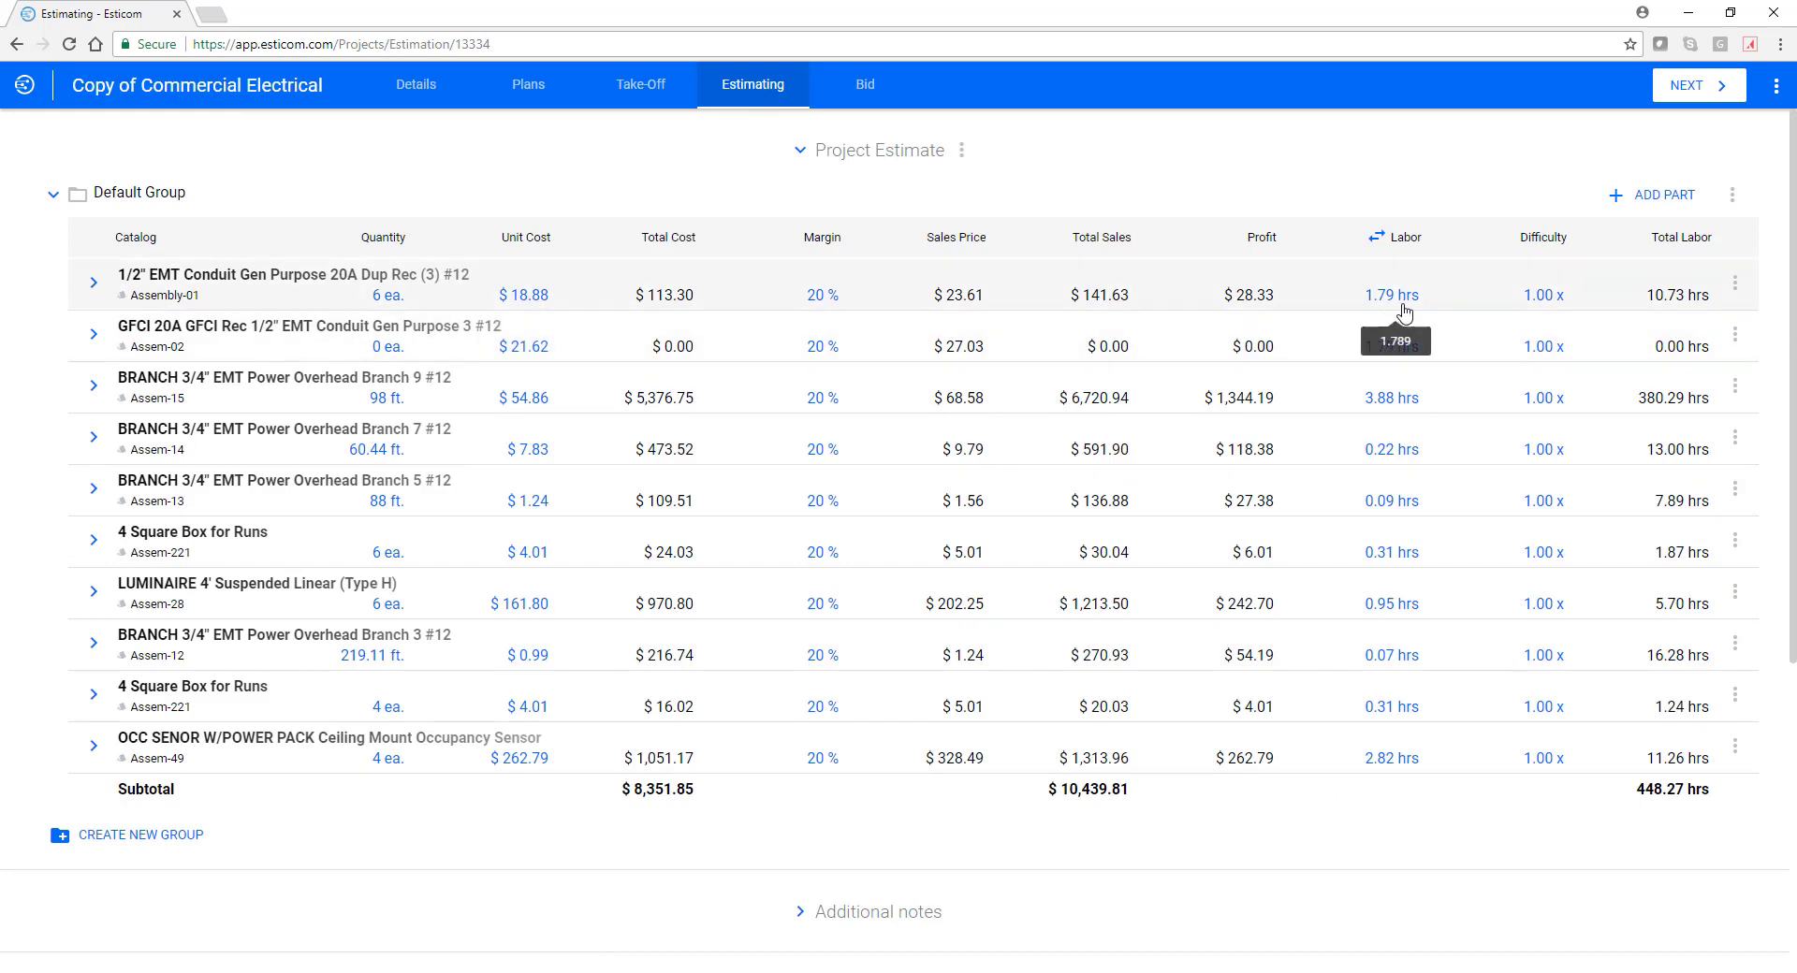
{"action": "scroll", "coordinate": [1497, 573], "scroll_direction": "down", "scroll_amount": 3}
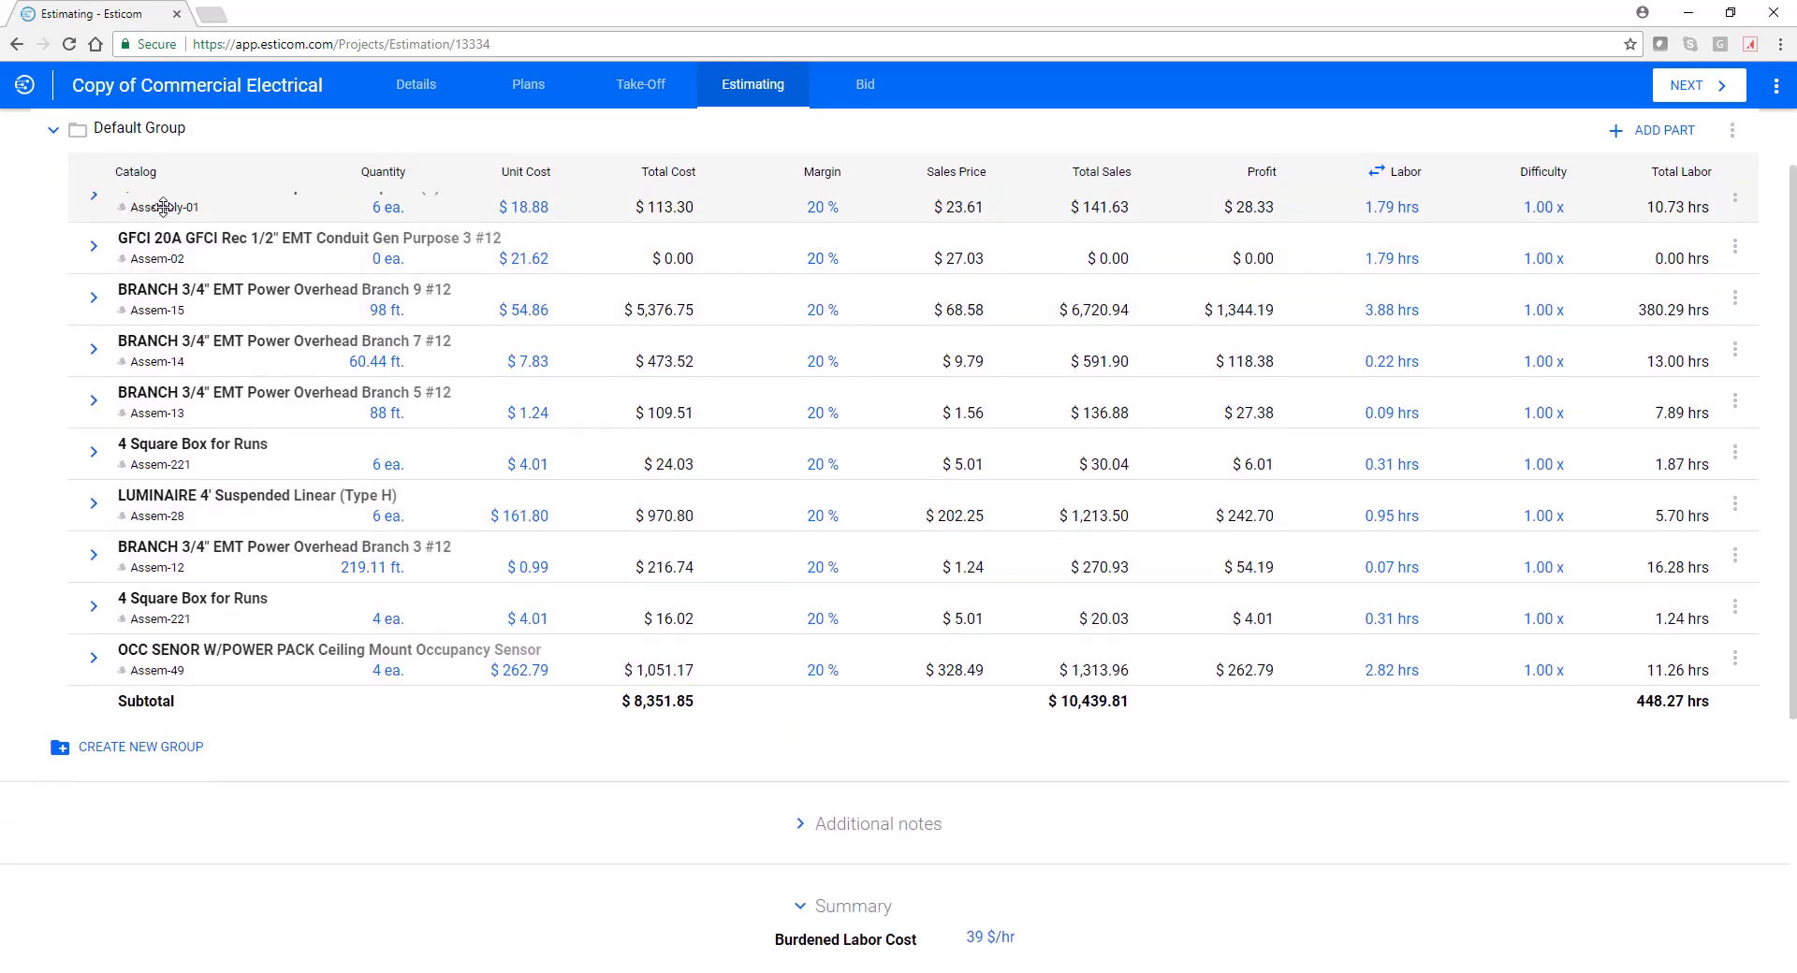
{"action": "left_click", "coordinate": [142, 195]}
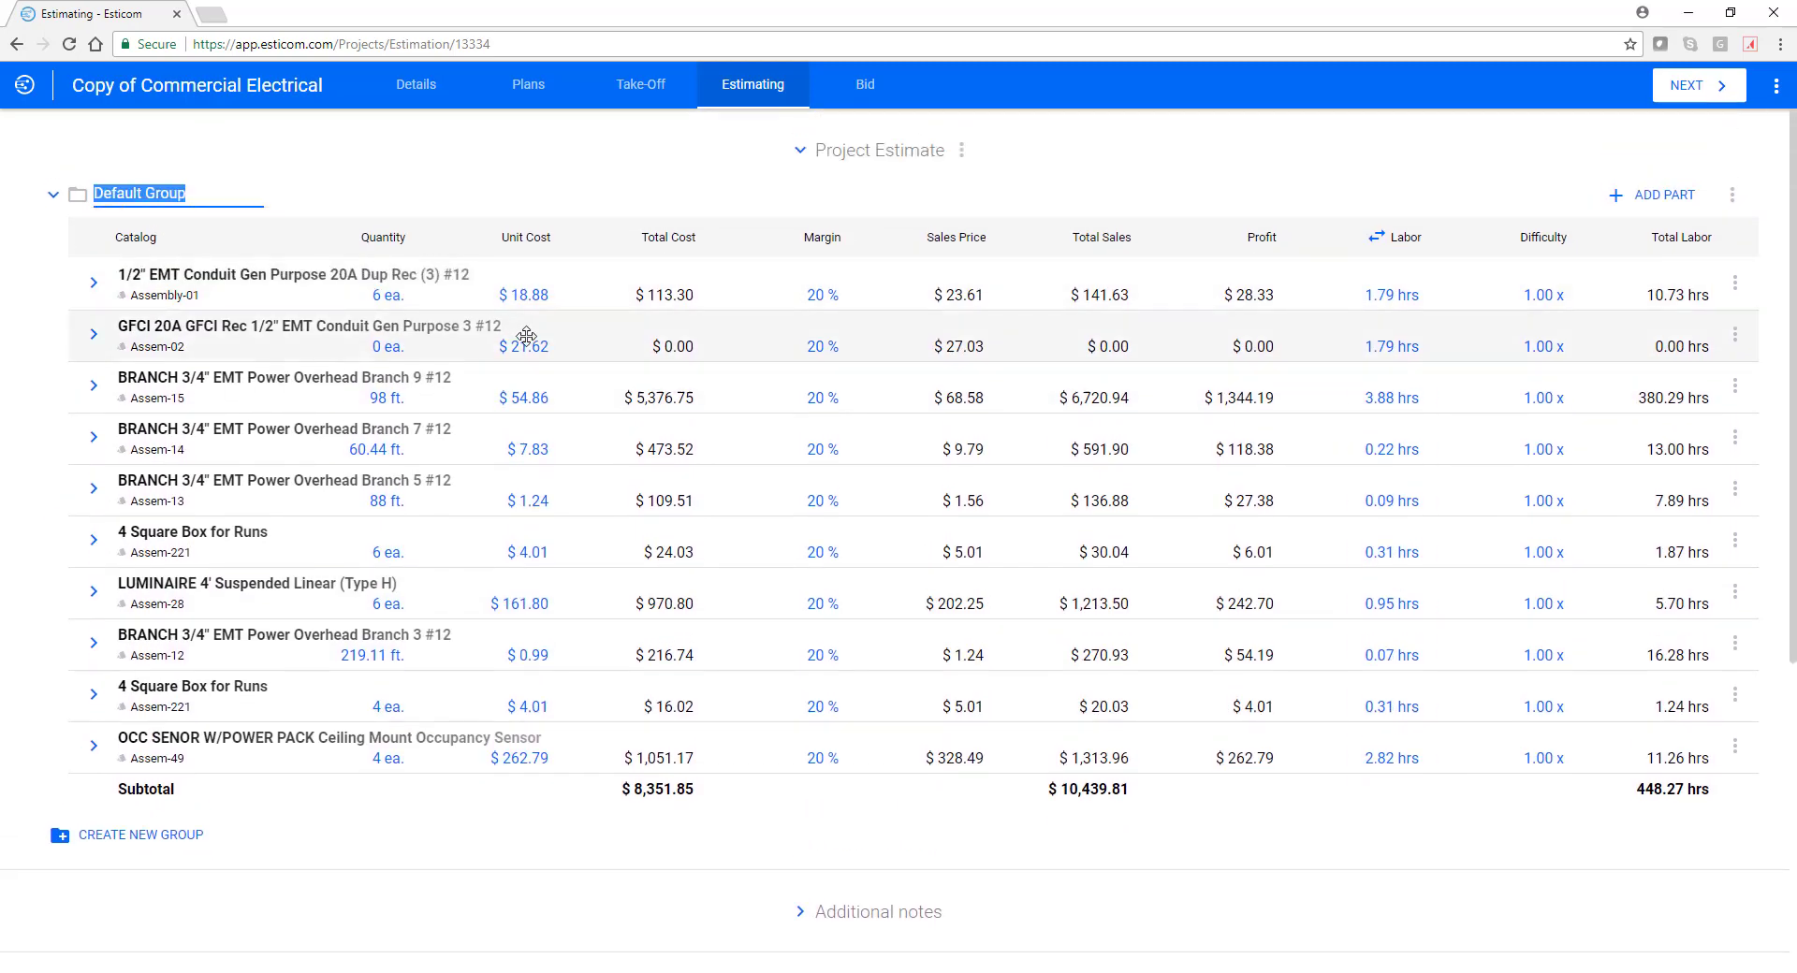
{"action": "type", "text": "Power Plans"}
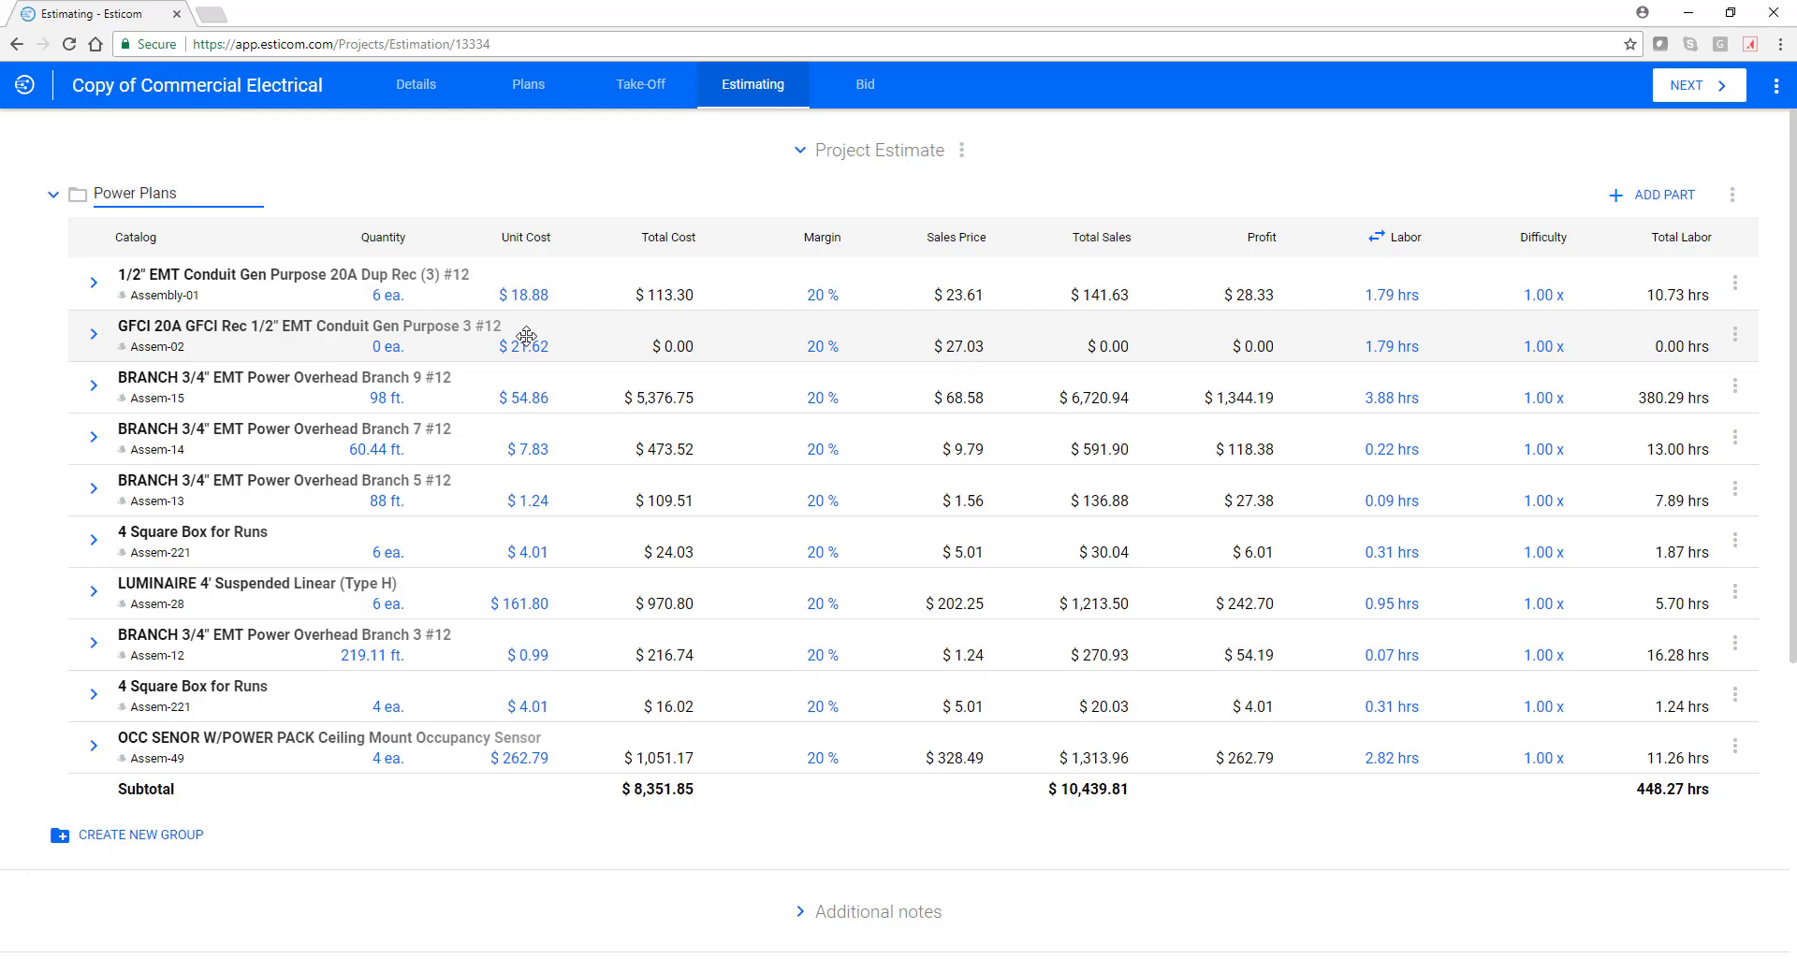
{"action": "key", "text": "Return"}
Step: Create a new estimate group named "Lighting Plans"
{"action": "left_click", "coordinate": [140, 835]}
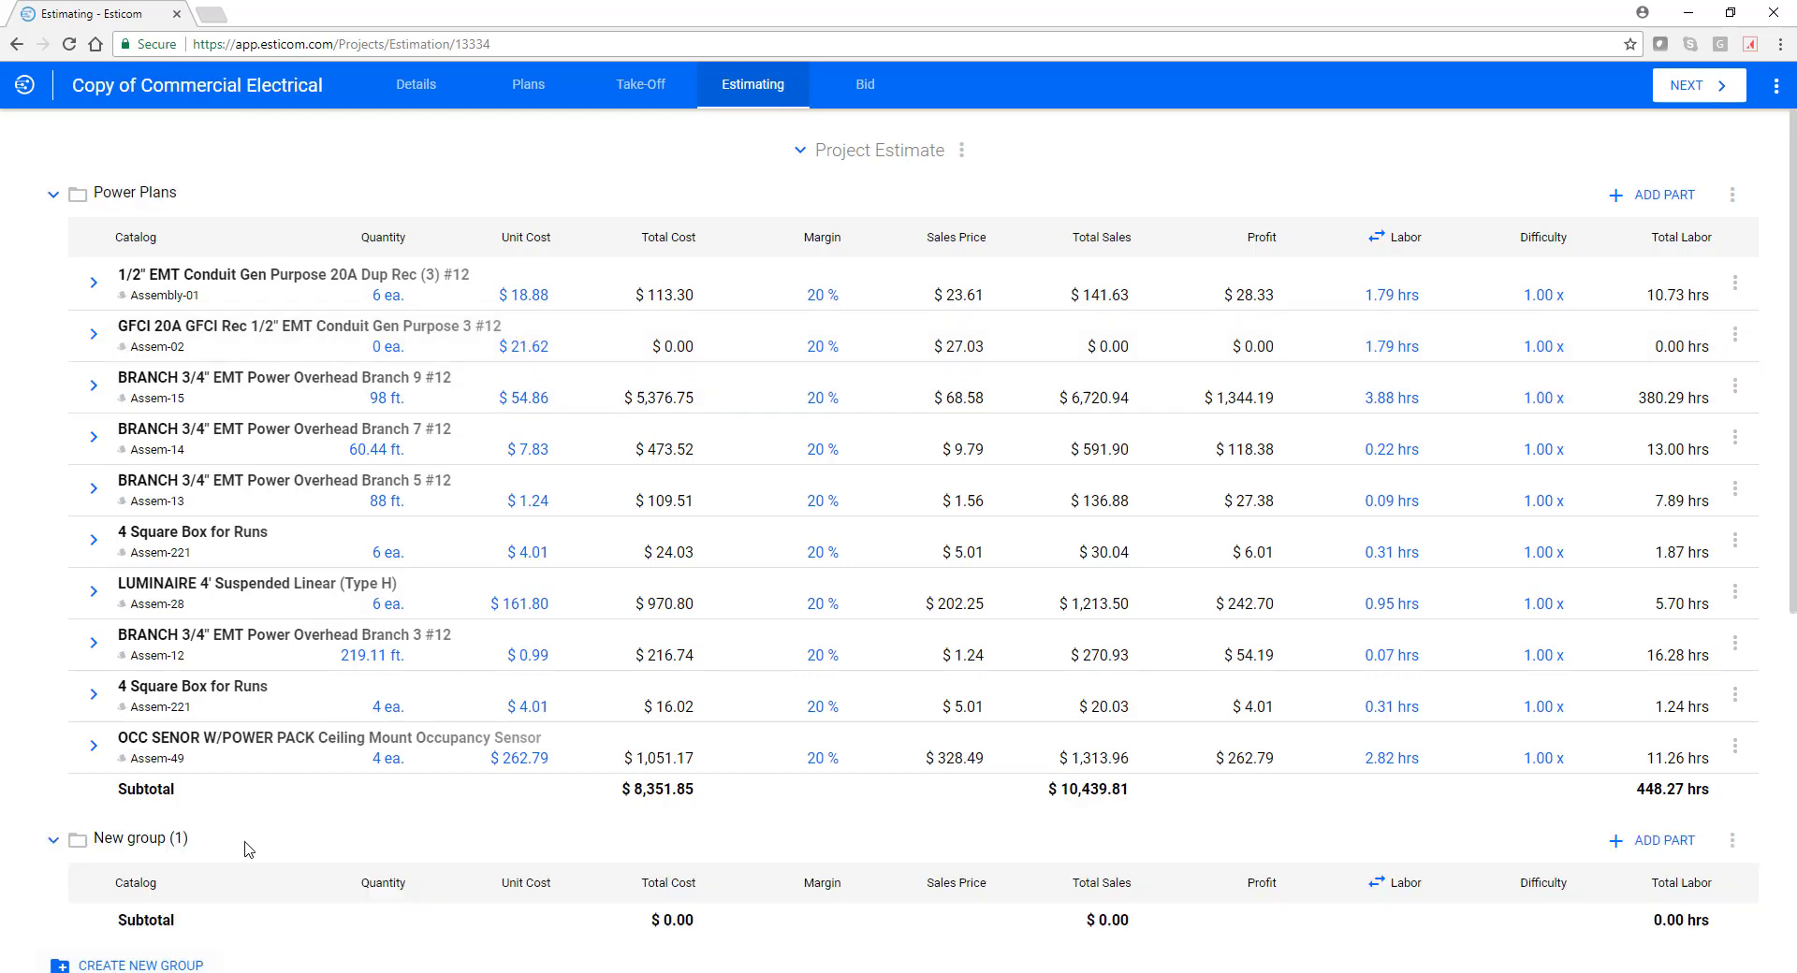
{"action": "left_click", "coordinate": [144, 839]}
{"action": "type", "text": "Light"}
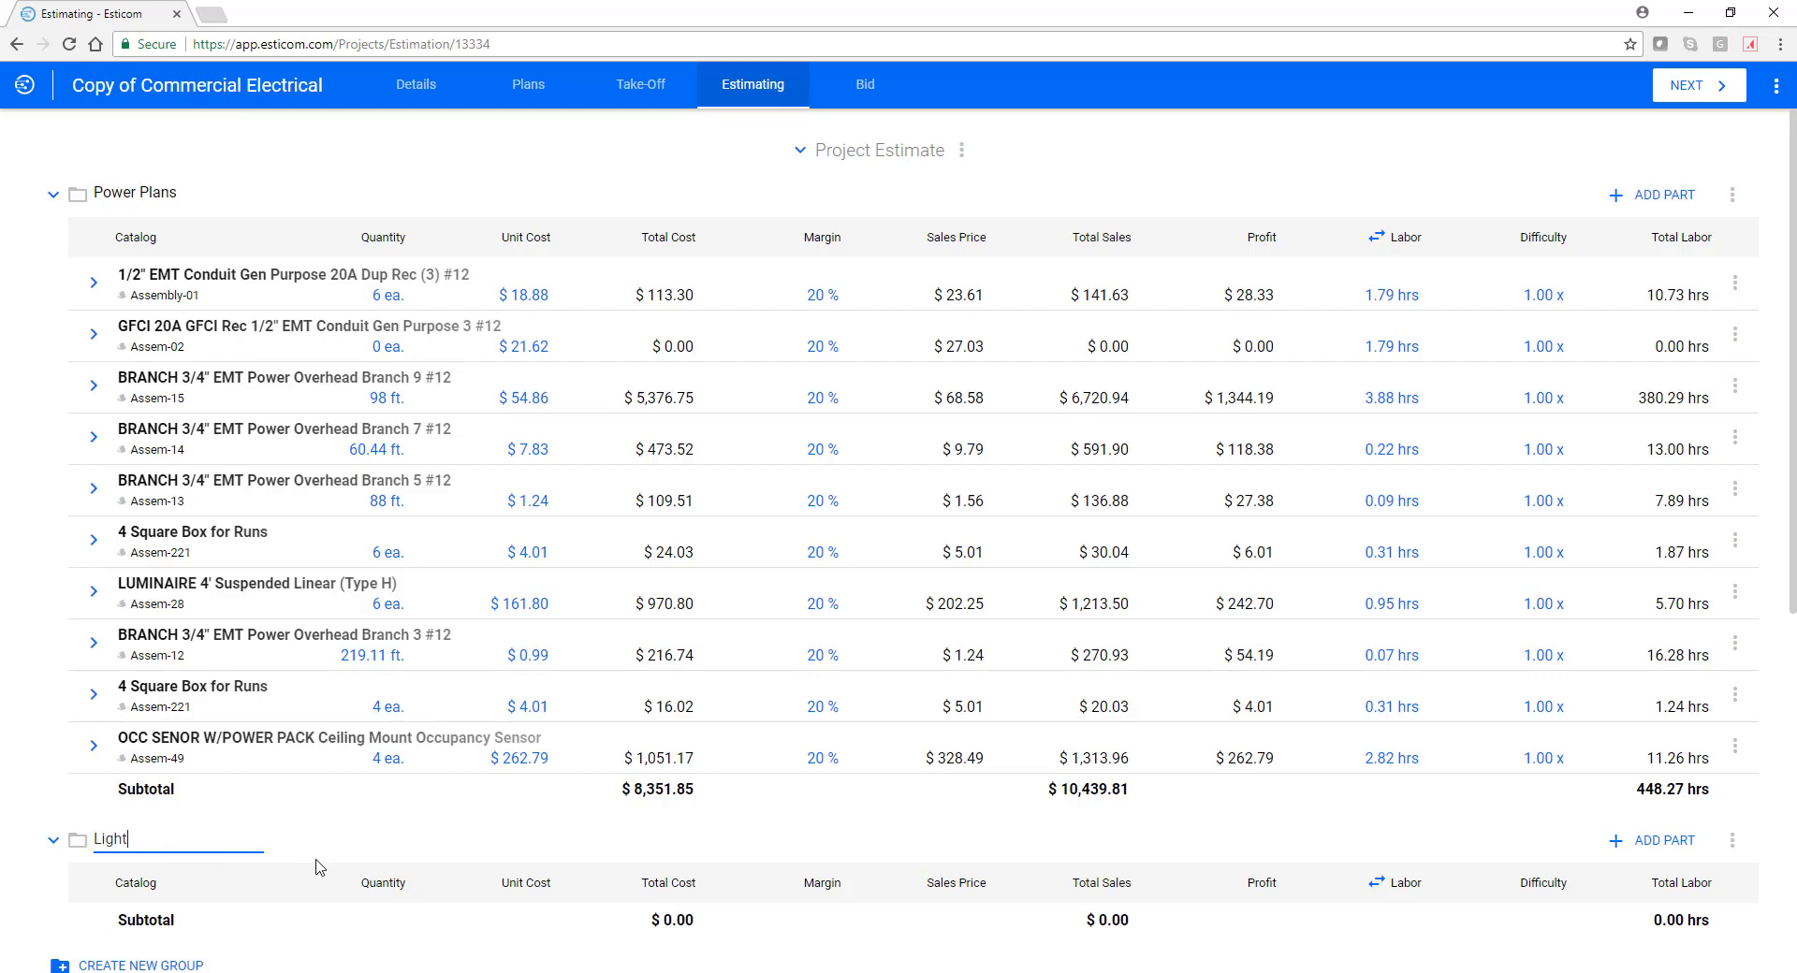
{"action": "type", "text": "ing Plans"}
{"action": "left_click", "coordinate": [328, 842]}
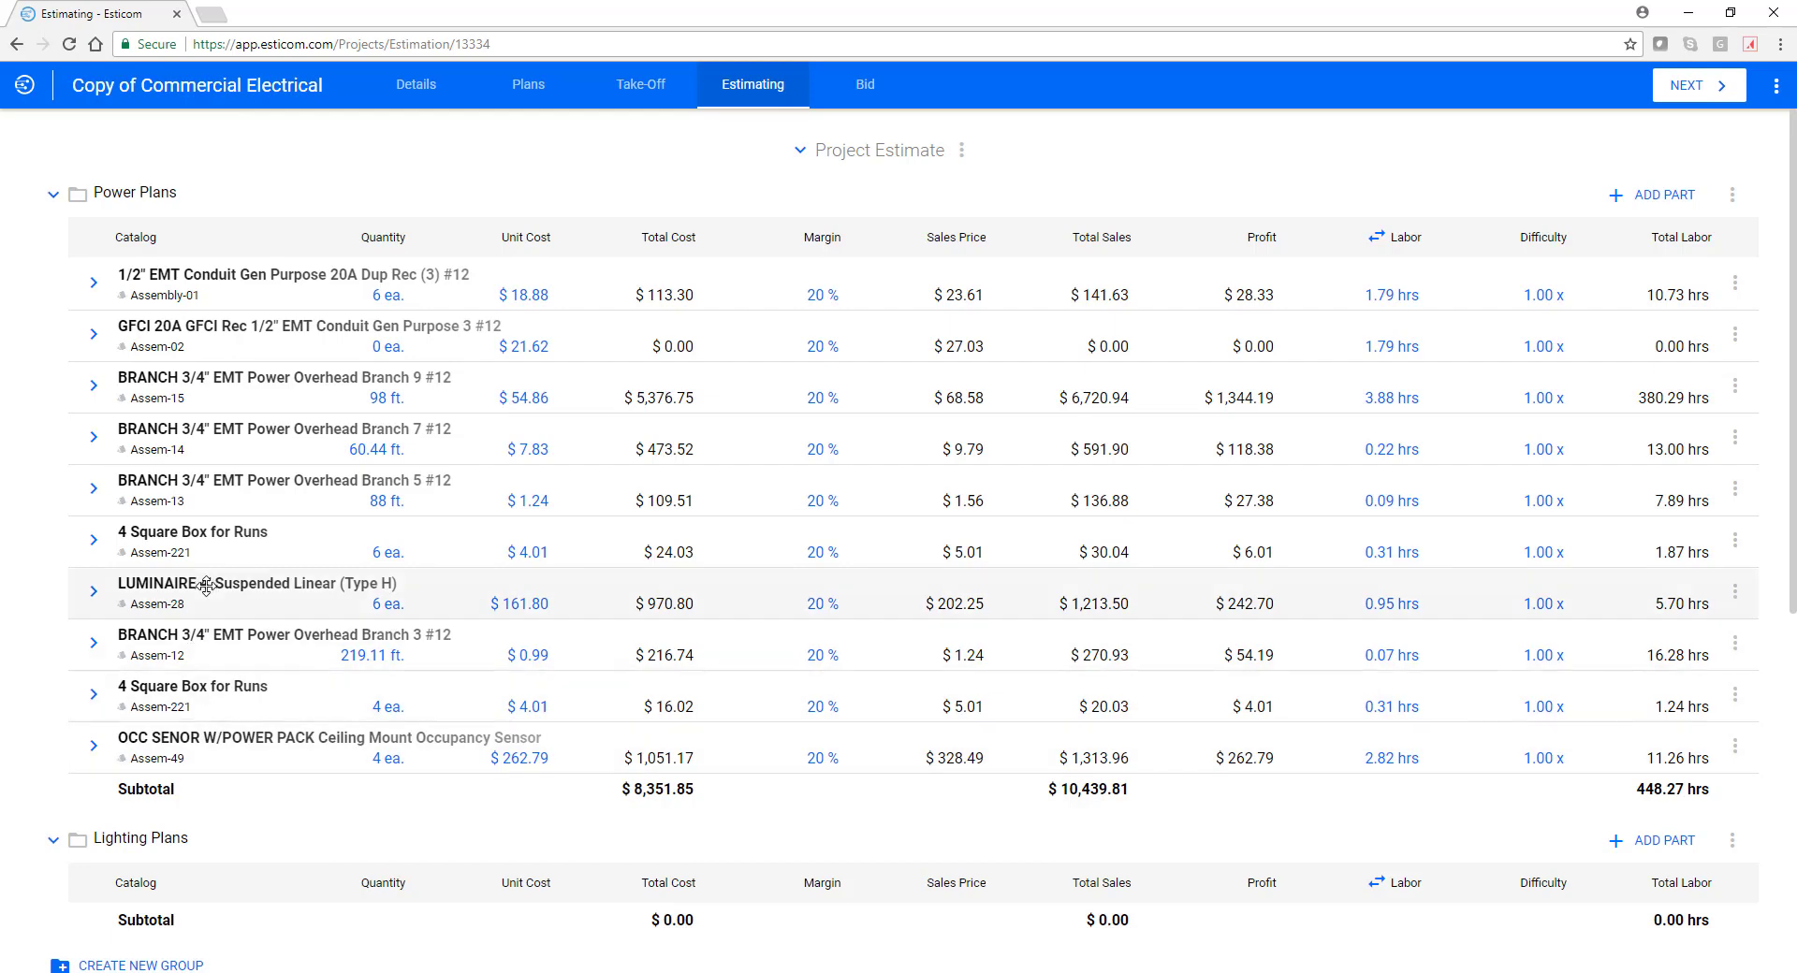
Step: Move the Type H luminaire, 3 #12 branch, 4-count square box and occupancy sensor items into the Lighting Plans group
{"action": "left_click_drag", "start_coordinate": [206, 585], "coordinate": [180, 889]}
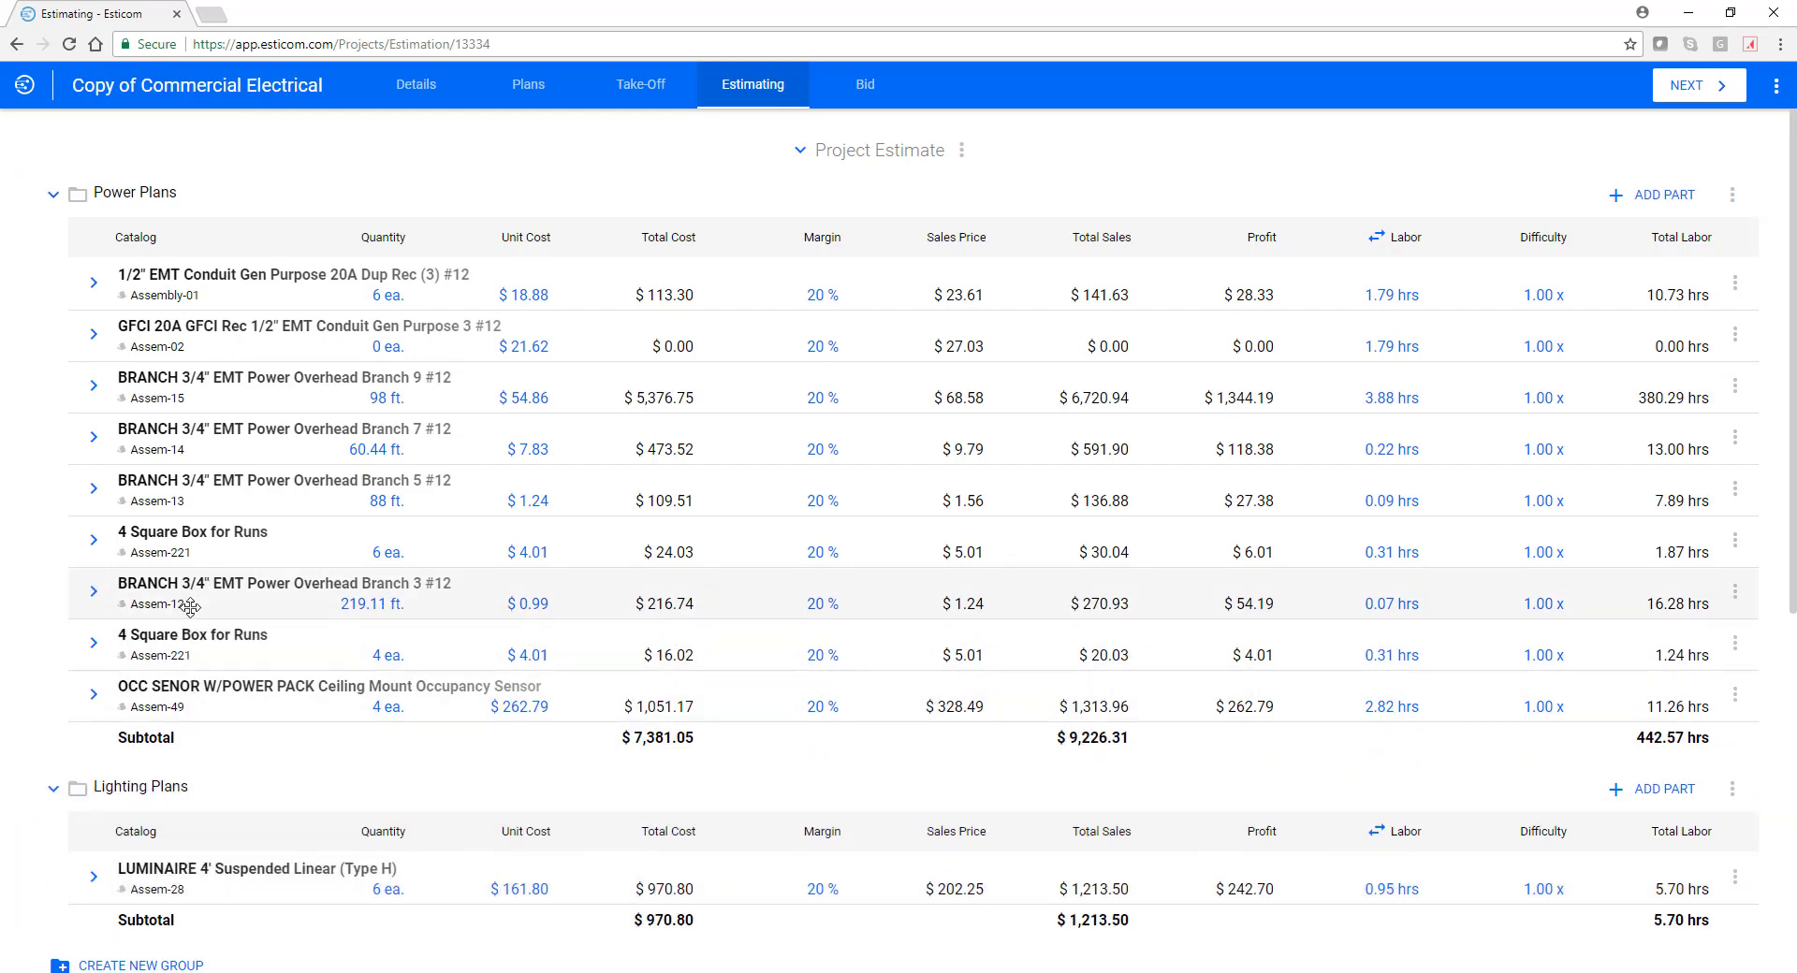
{"action": "left_click_drag", "start_coordinate": [191, 603], "coordinate": [207, 879]}
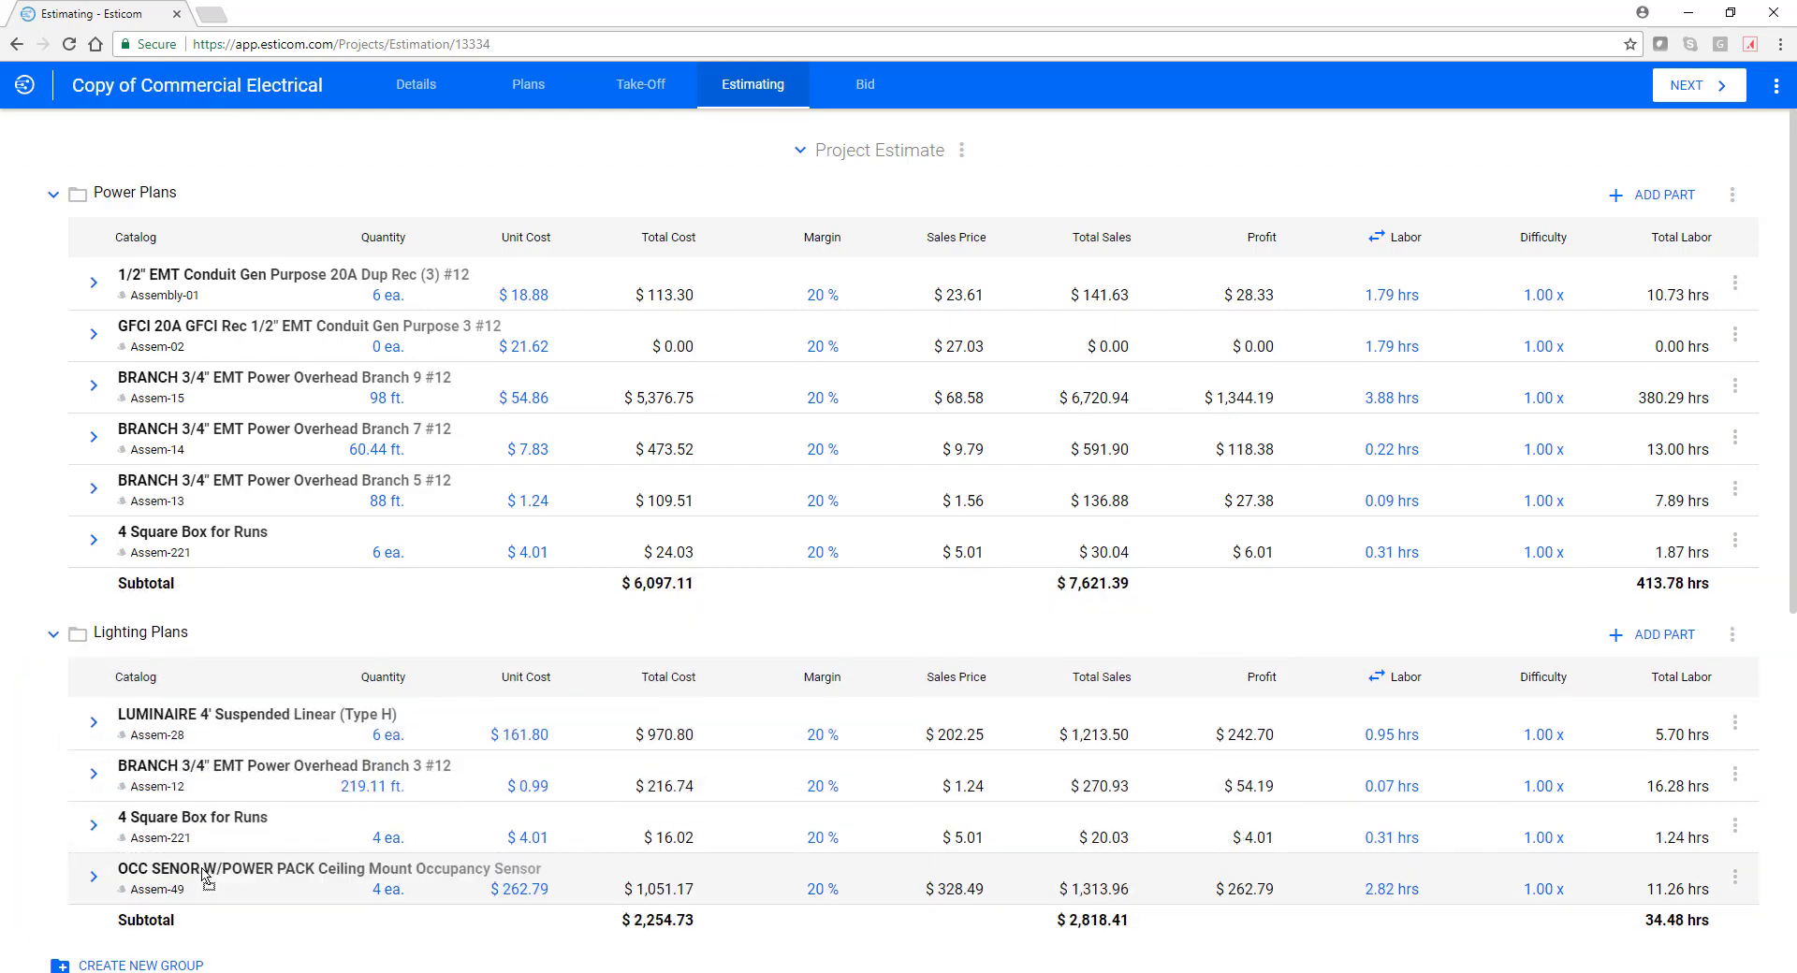
Step: Export the estimate's bill of materials to Excel and open the downloaded file bom.13334.xlsx
{"action": "left_click", "coordinate": [961, 150]}
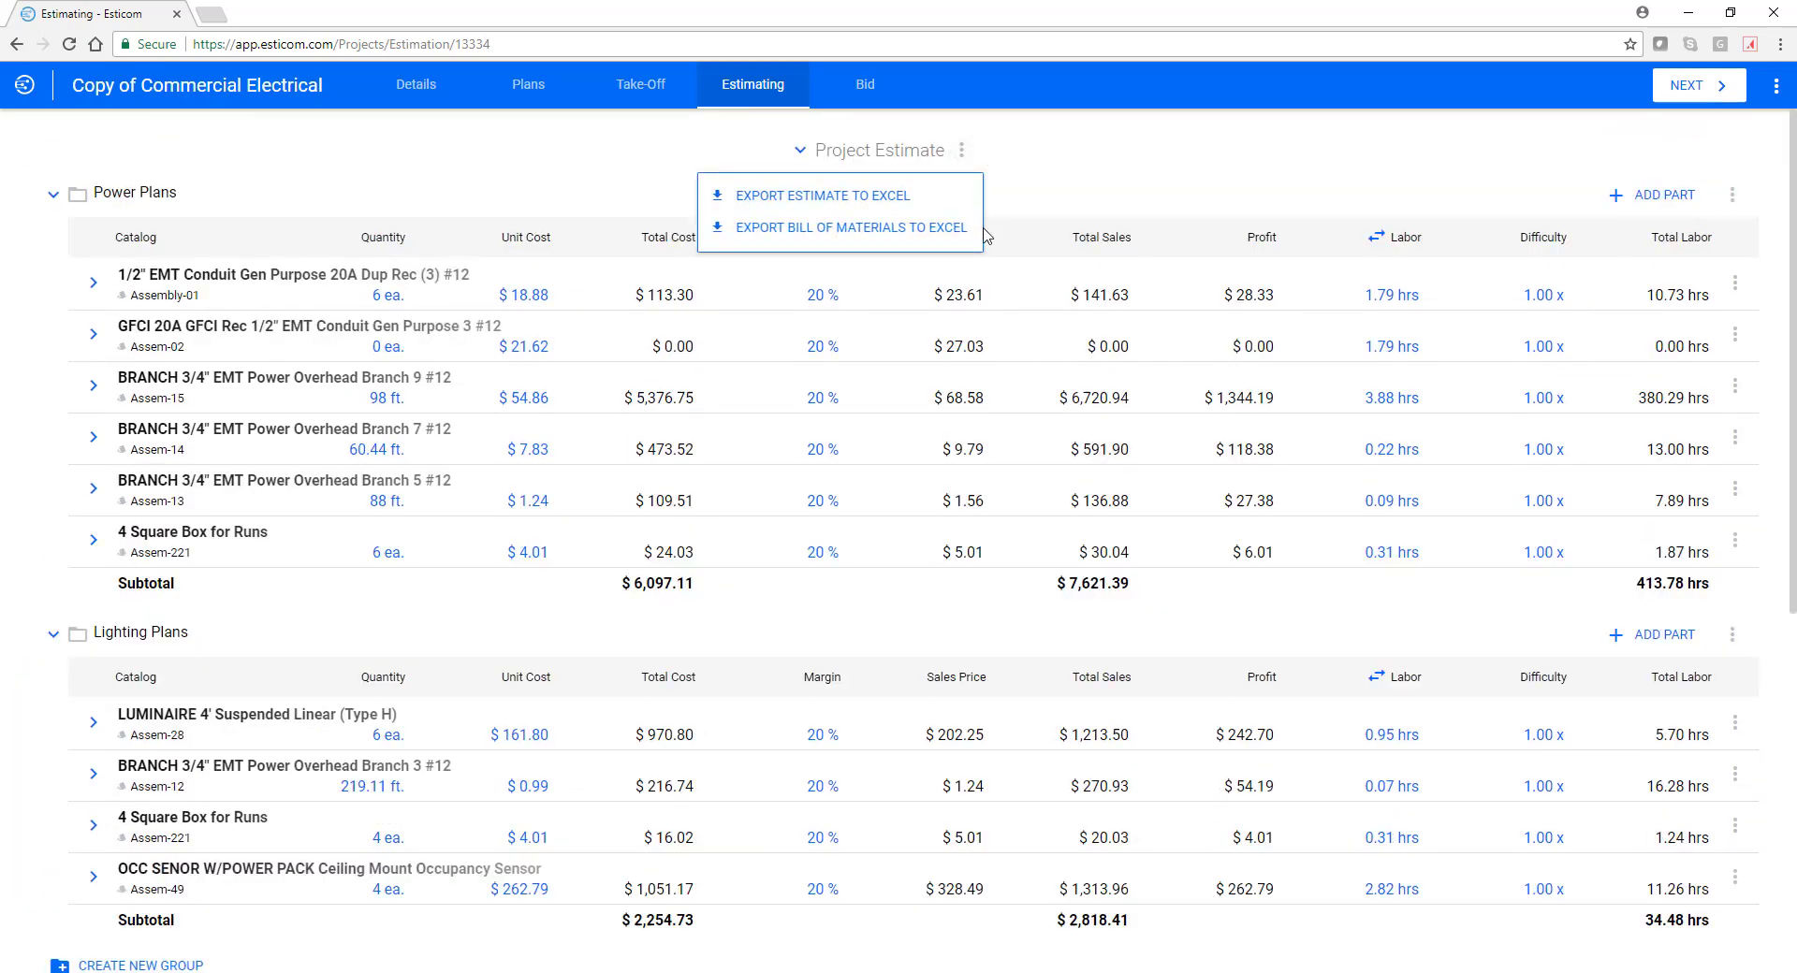
{"action": "left_click", "coordinate": [936, 235]}
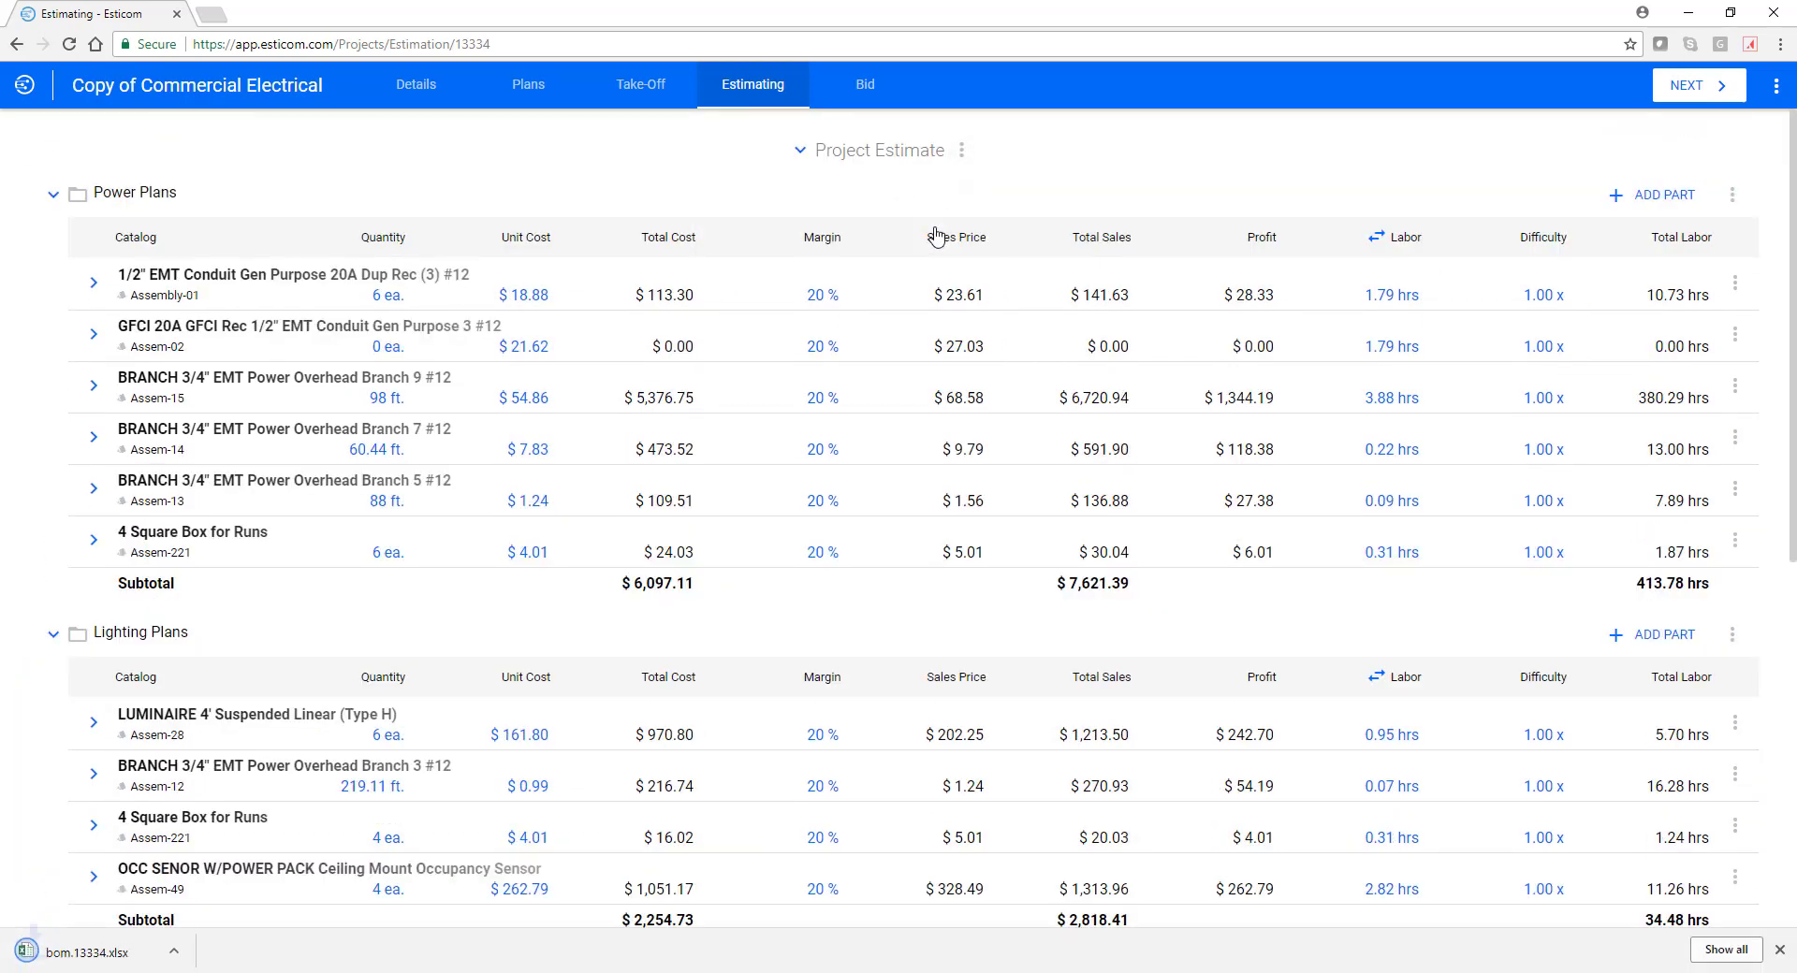
{"action": "left_click", "coordinate": [125, 959]}
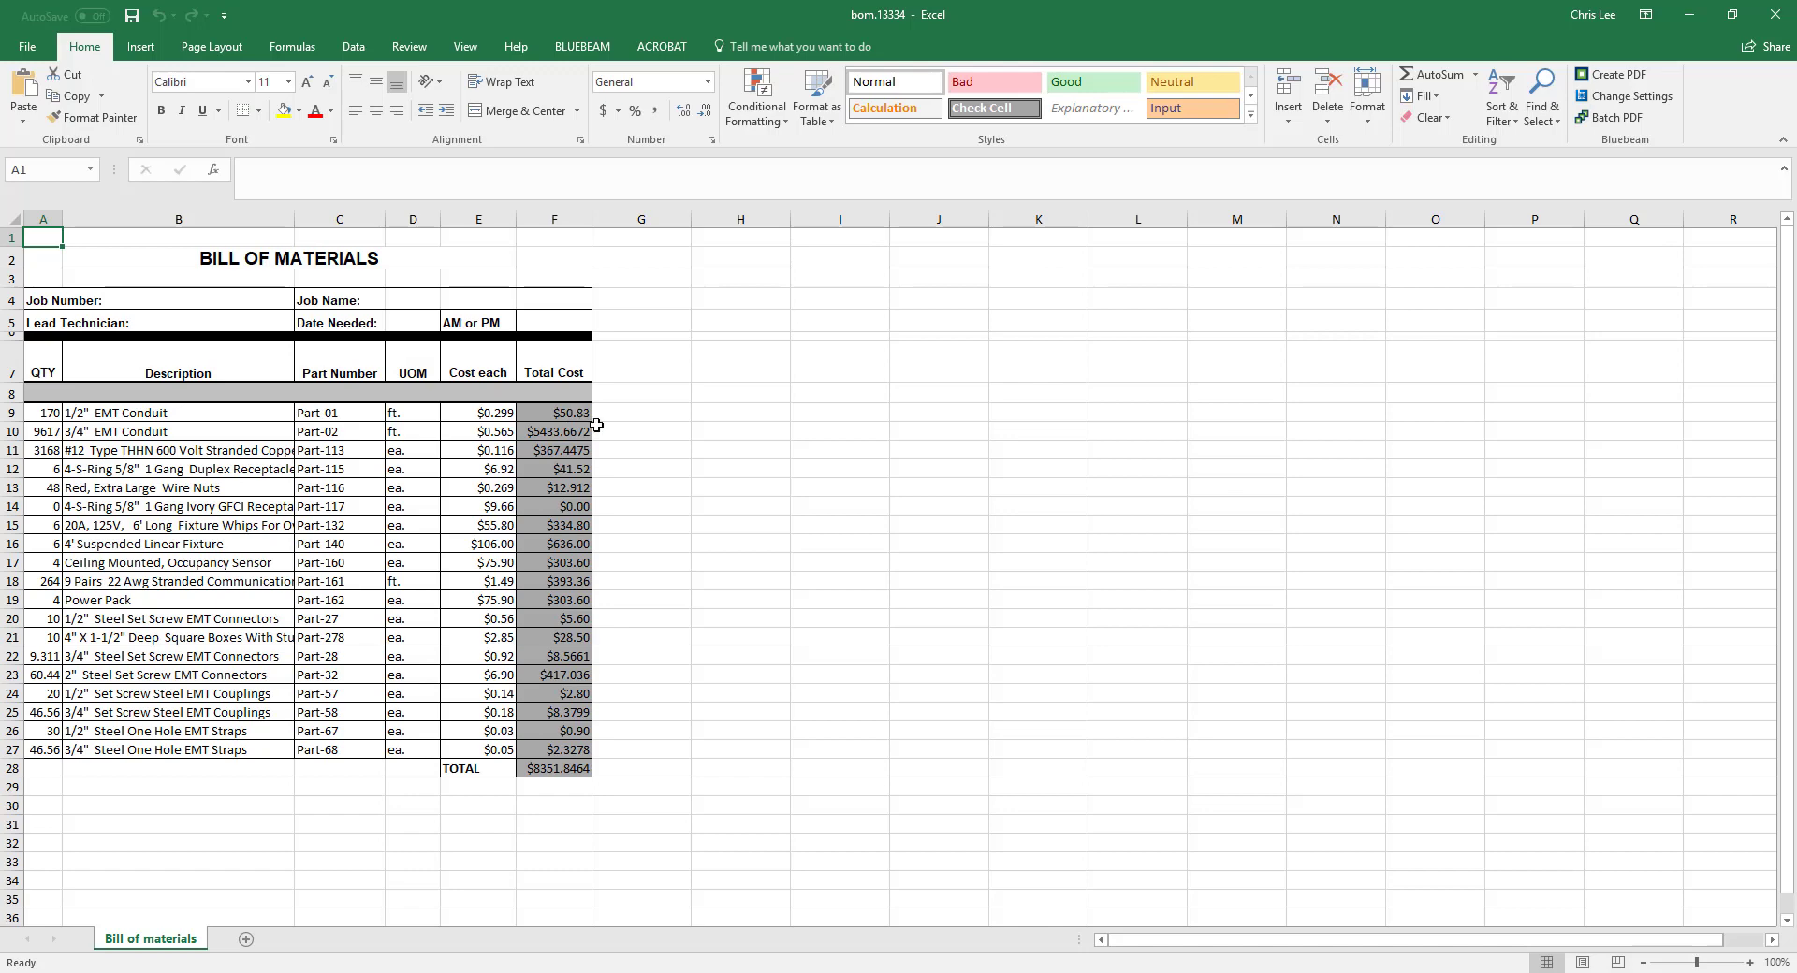
Step: Review and close the bill of materials workbook, and show the bid for the Commercial Electrical estimate in Esticom
{"action": "scroll", "coordinate": [598, 425], "scroll_direction": "down", "scroll_amount": 1}
{"action": "scroll", "coordinate": [421, 421], "scroll_direction": "up", "scroll_amount": 1}
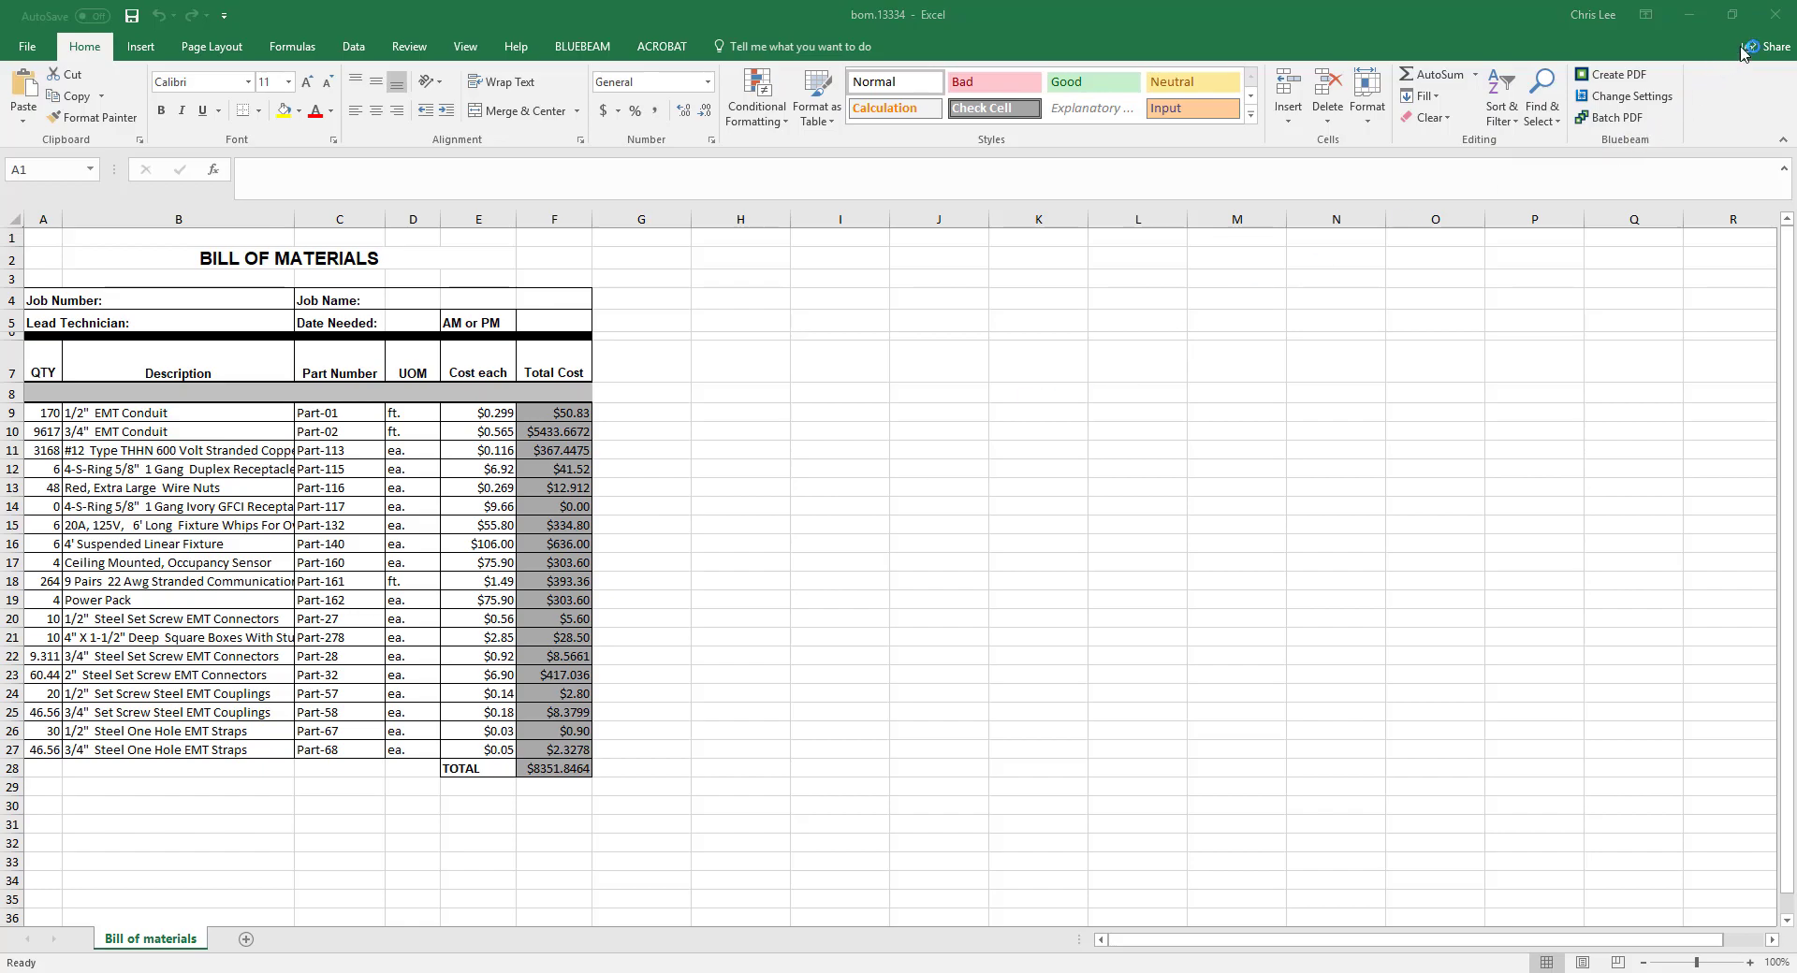
{"action": "left_click", "coordinate": [1776, 17]}
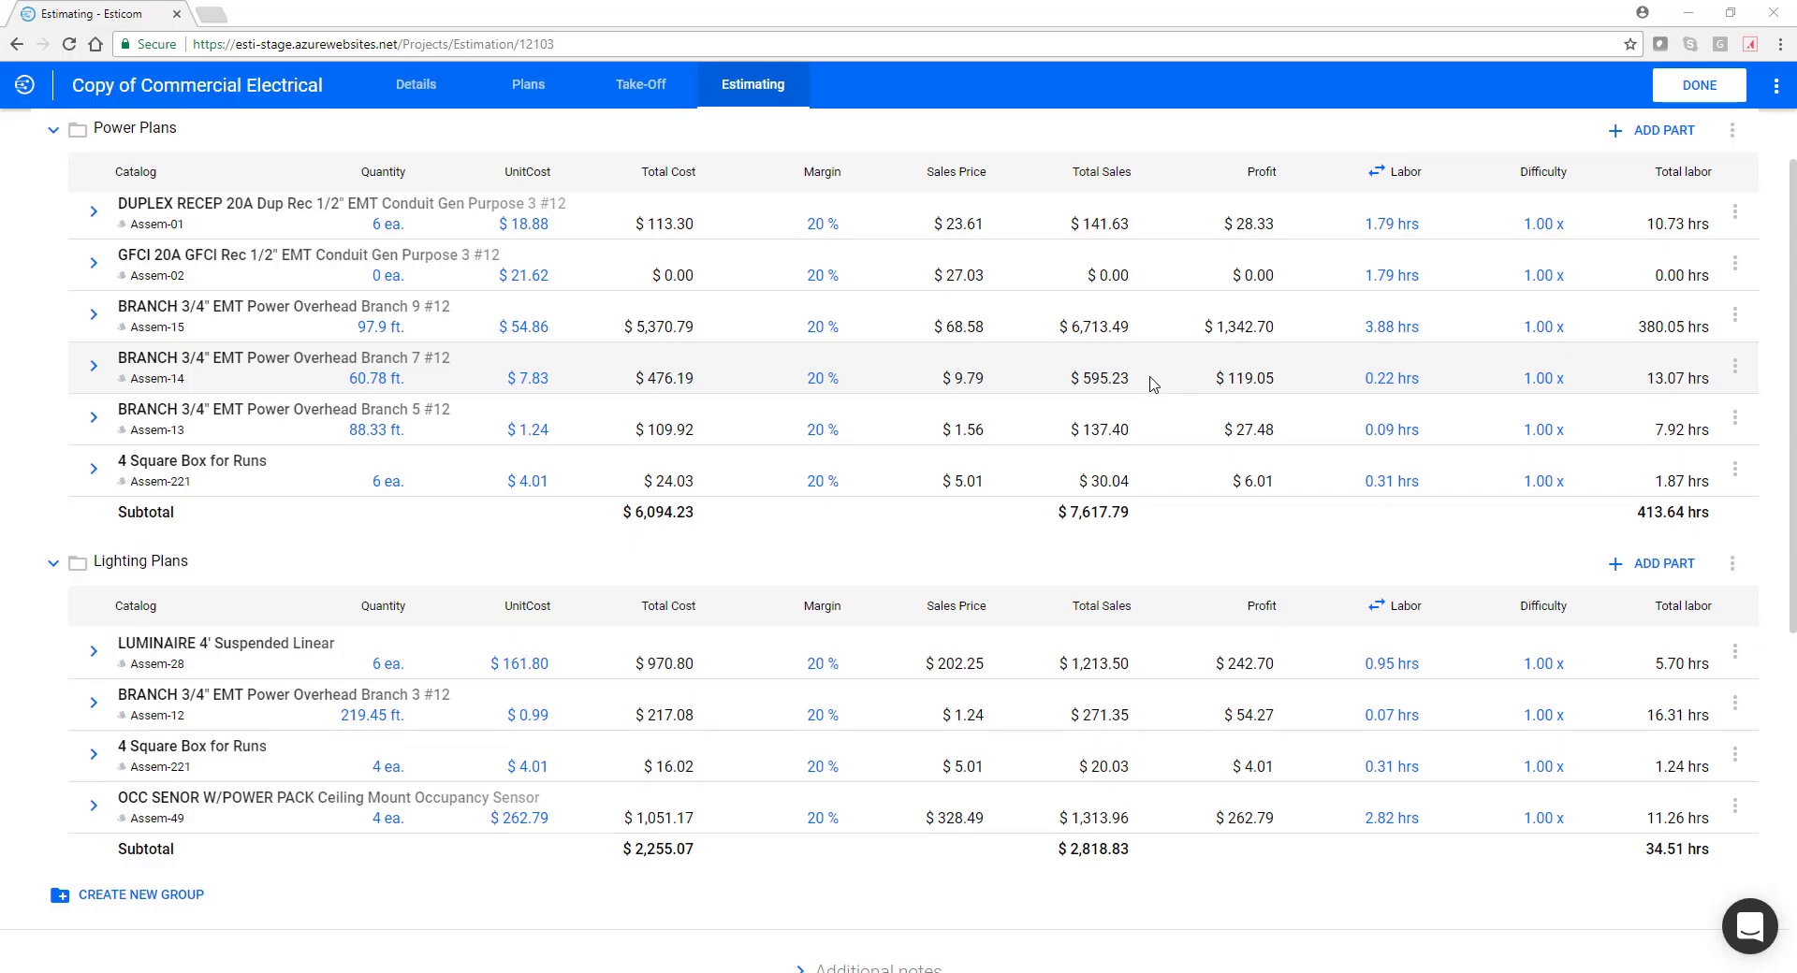
{"action": "scroll", "coordinate": [1152, 384], "scroll_direction": "down", "scroll_amount": 6}
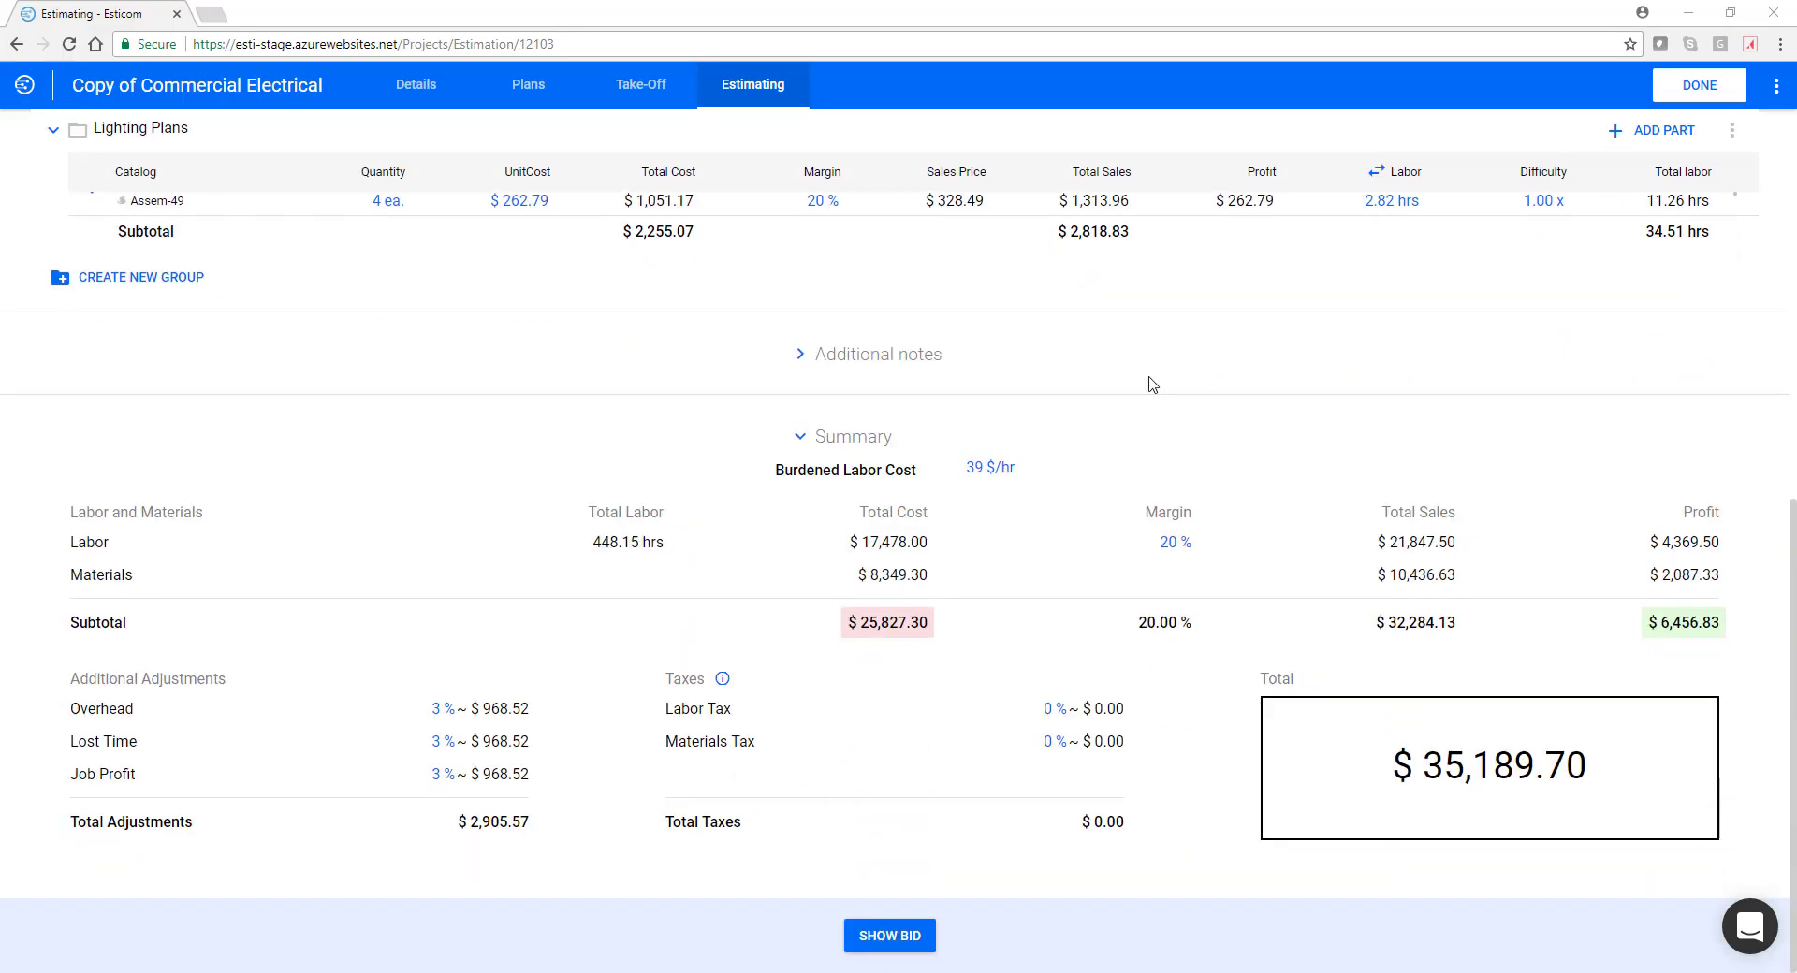
{"action": "left_click", "coordinate": [894, 939]}
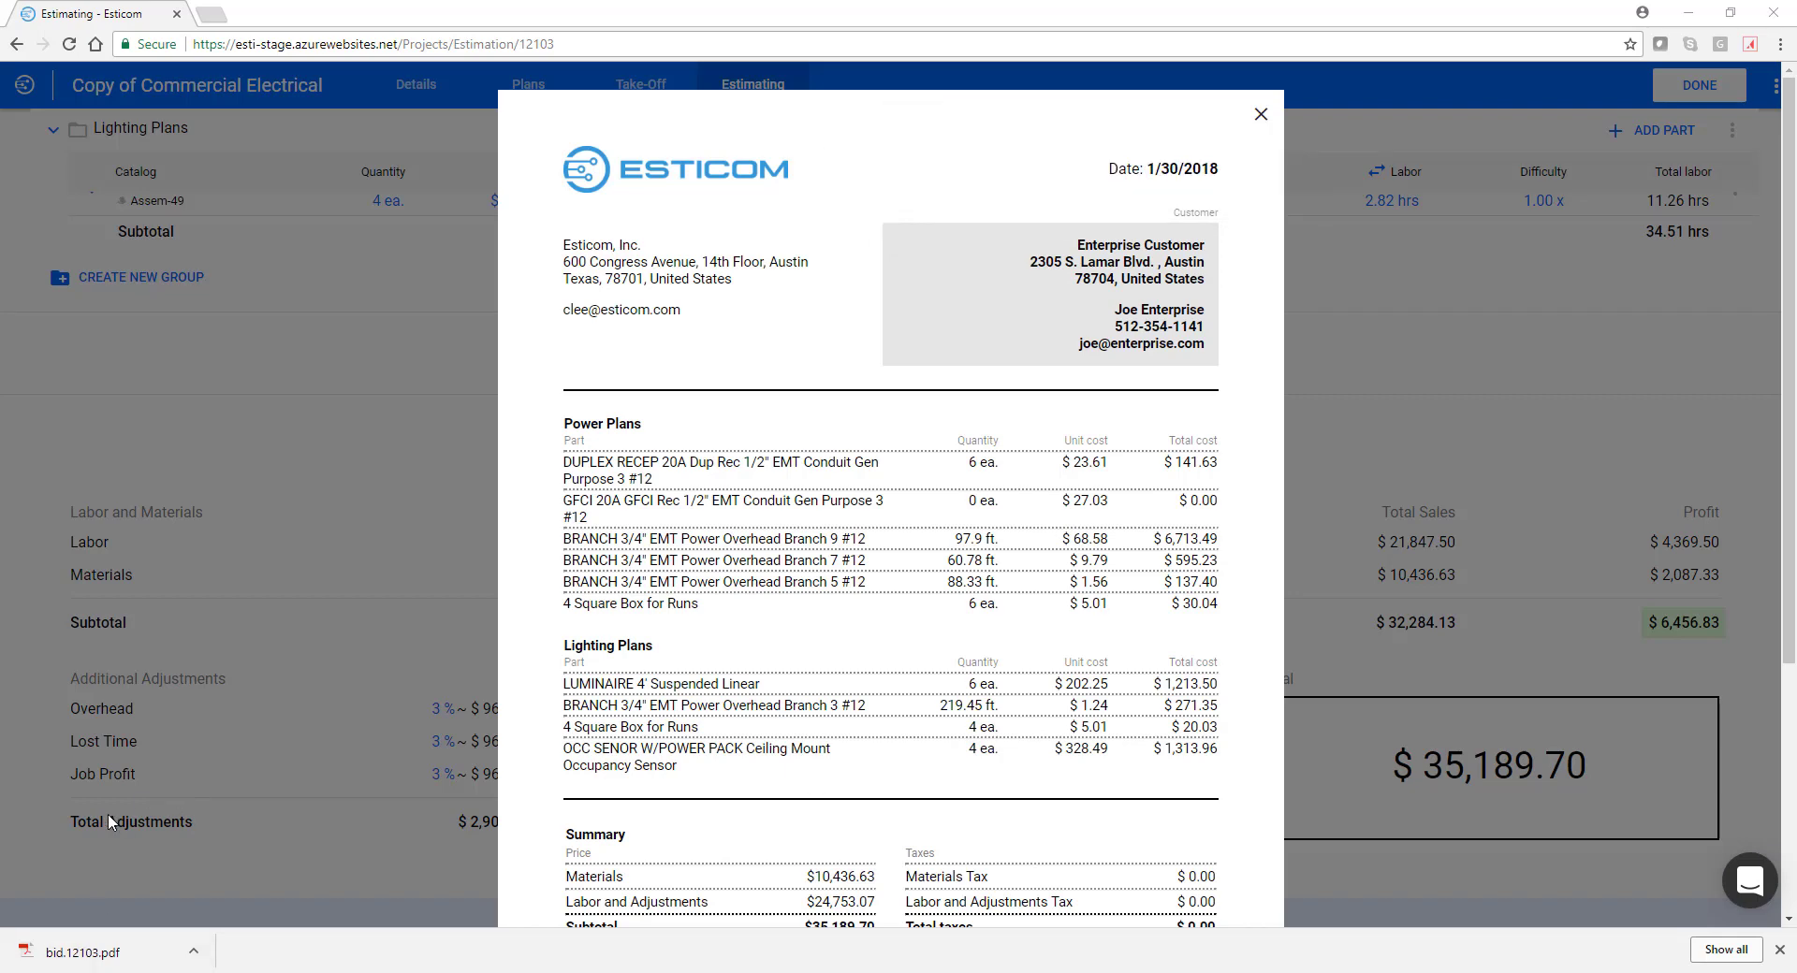
Step: Set the bid to show groups only and export it as a PDF
{"action": "scroll", "coordinate": [1039, 596], "scroll_direction": "down", "scroll_amount": 3}
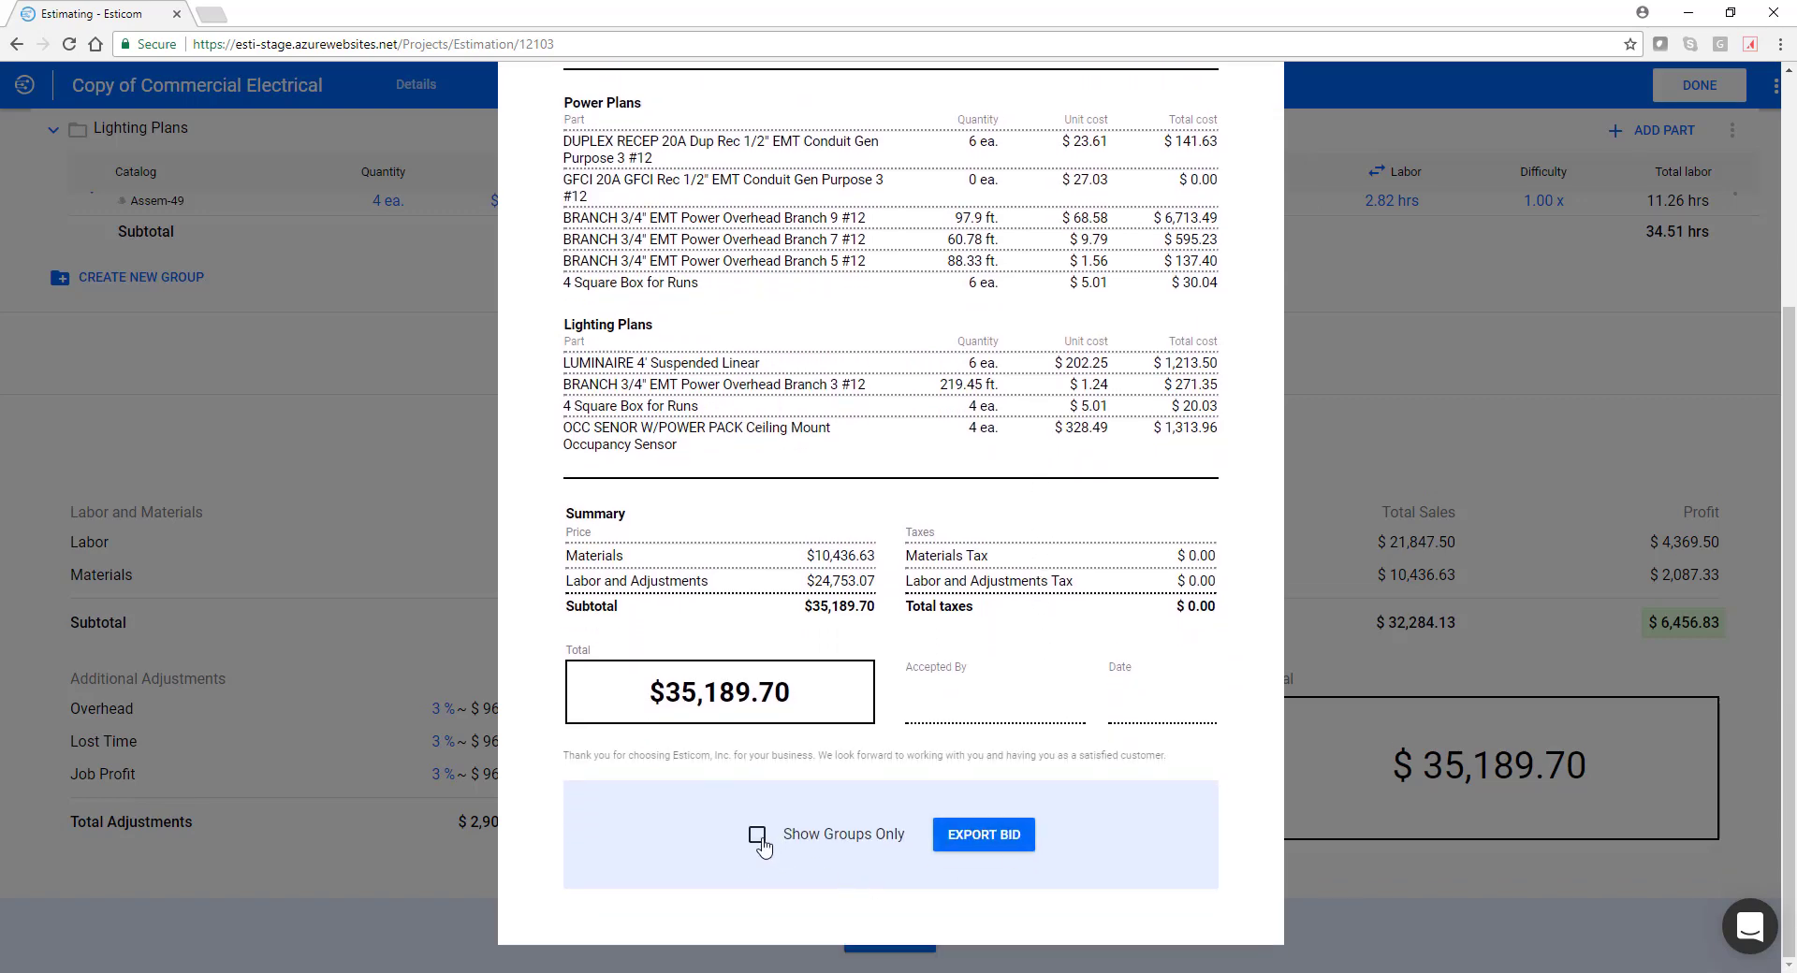
{"action": "left_click", "coordinate": [757, 835]}
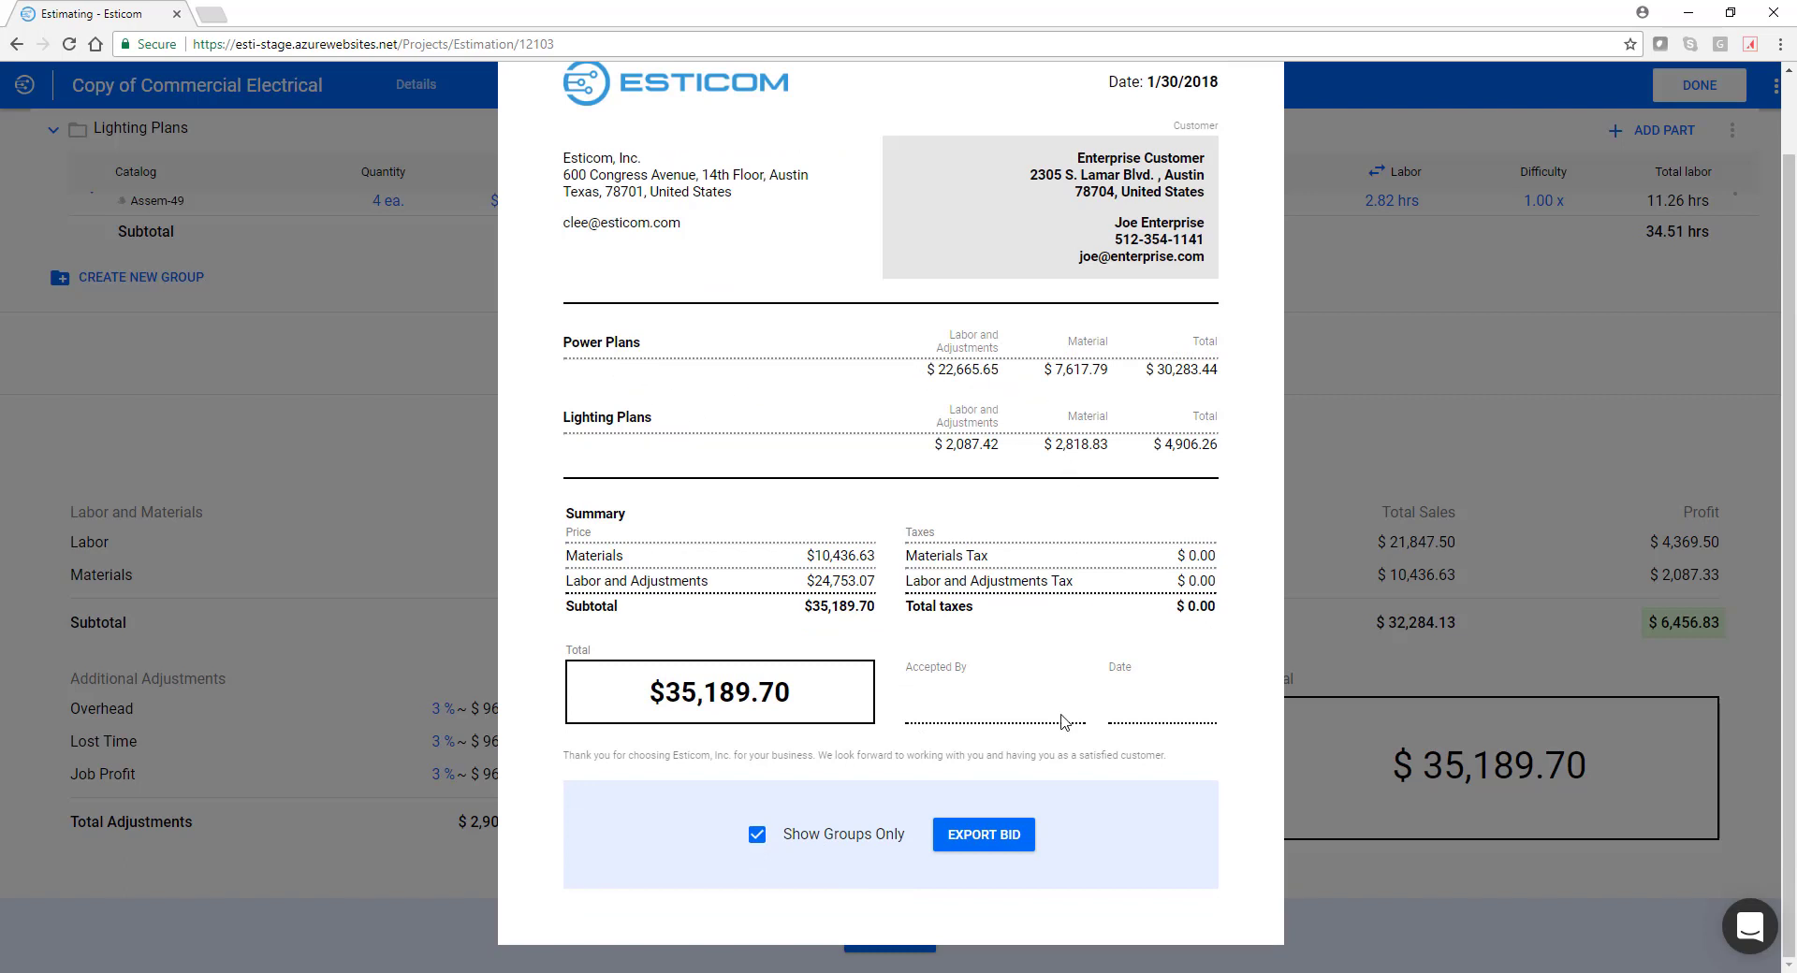
{"action": "left_click", "coordinate": [1007, 850]}
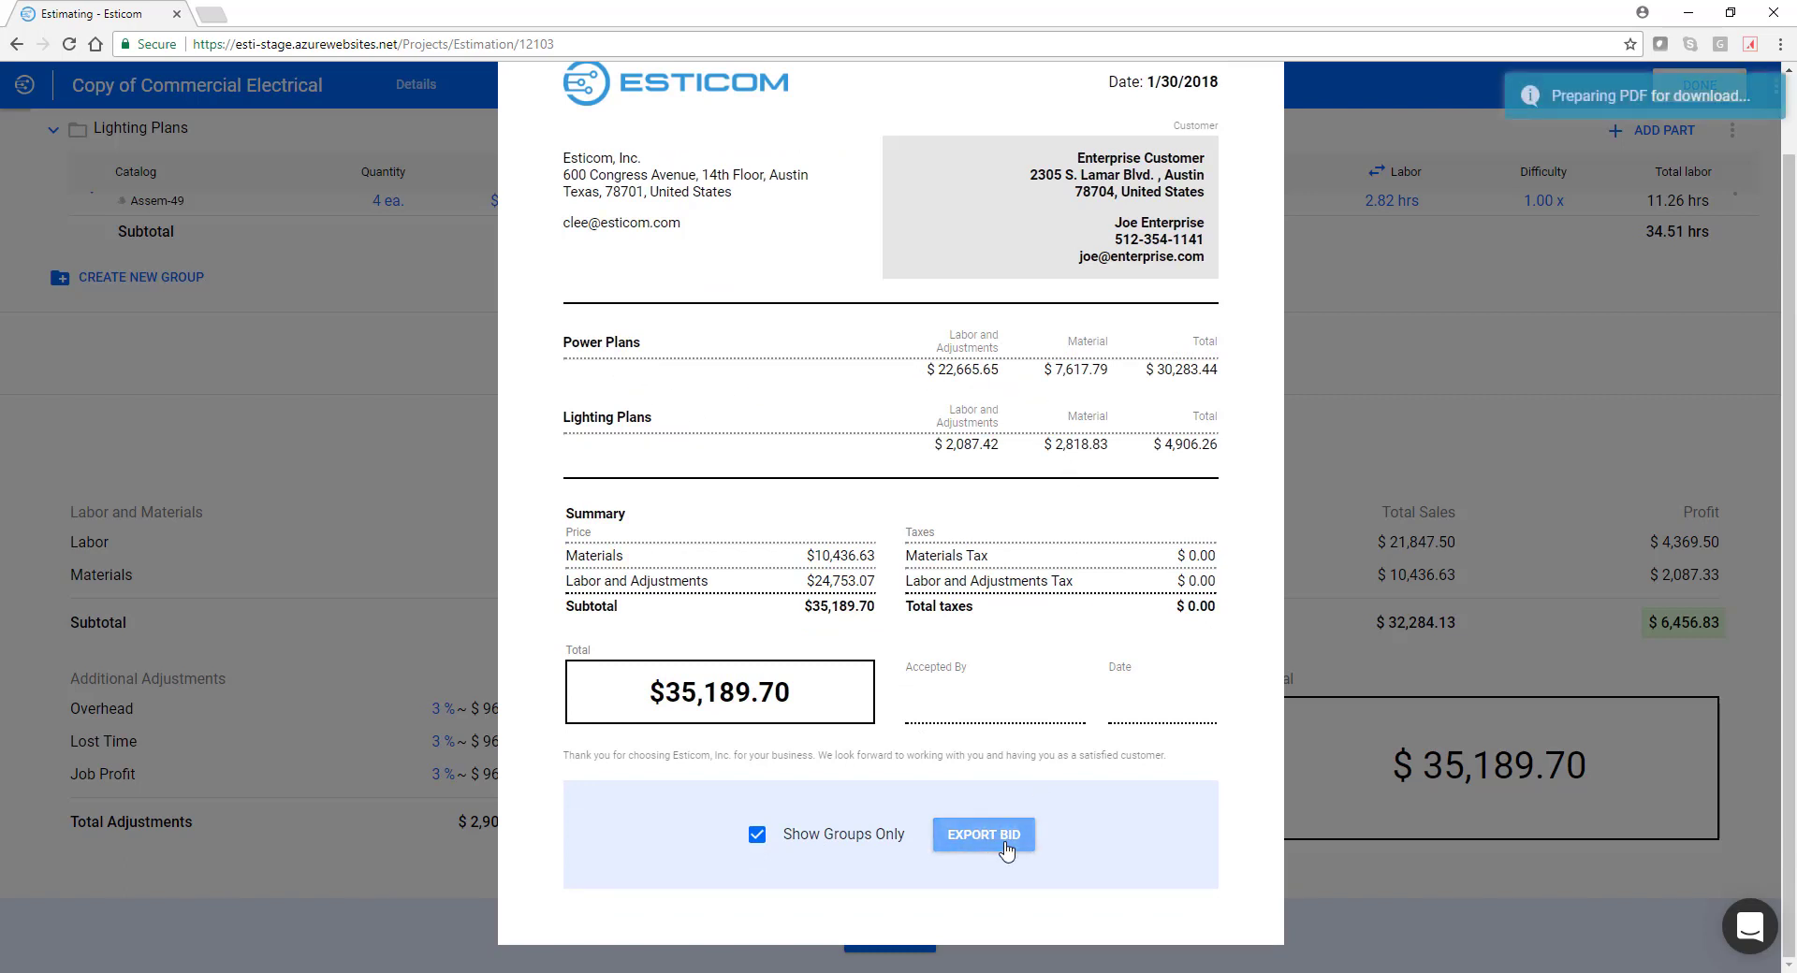